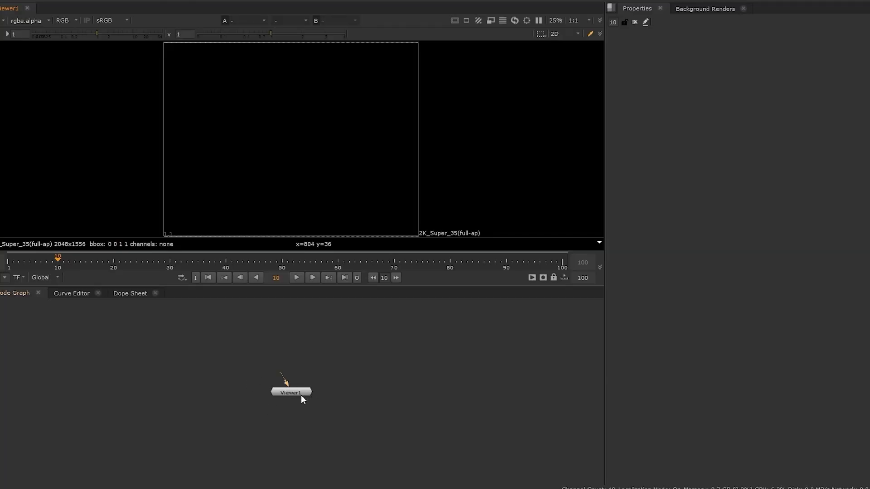
pyautogui.moveTo(290, 430); pyautogui.dragTo(285, 365, button='middle')
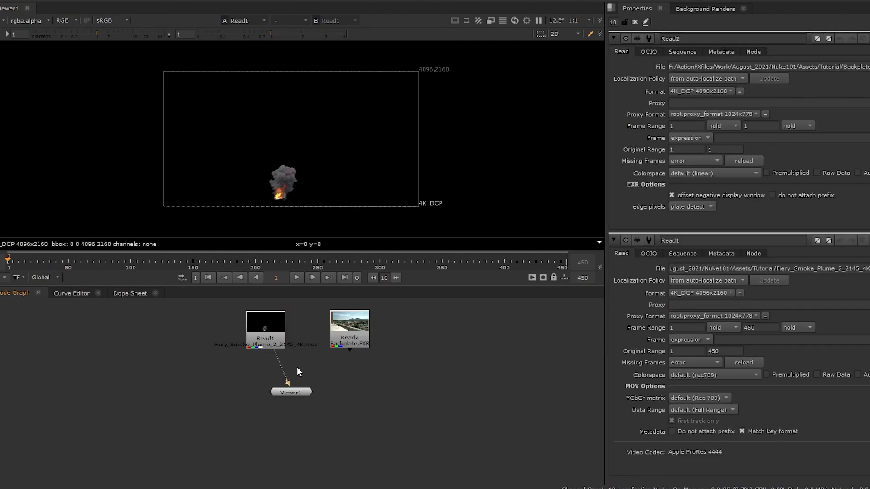
pyautogui.click(277, 340)
pyautogui.press('1')
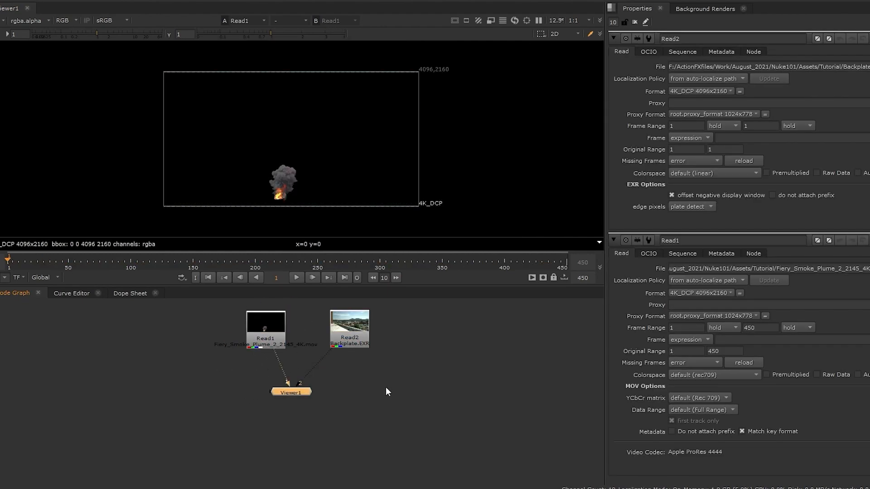
pyautogui.press('2')
pyautogui.press('1')
pyautogui.press('2')
pyautogui.press('1')
pyautogui.press('2')
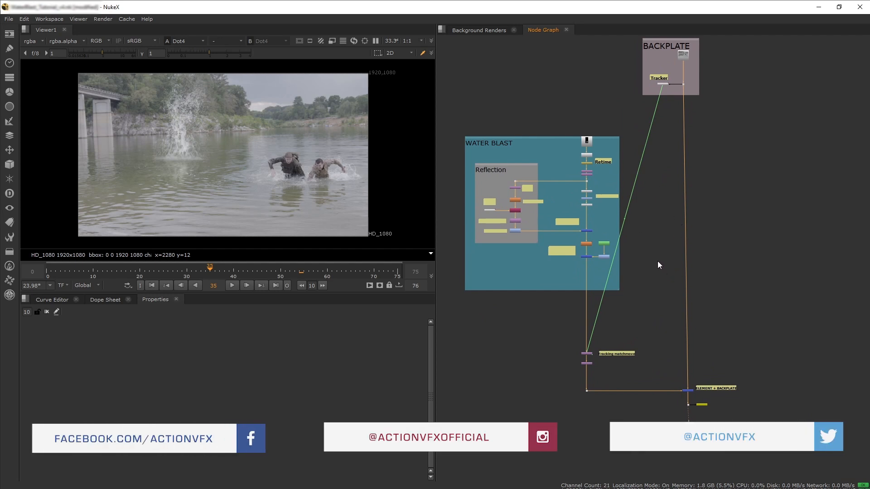
# Examine the merge, write and viewer nodes at the bottom of the node tree.
pyautogui.scroll(6, 679, 366)
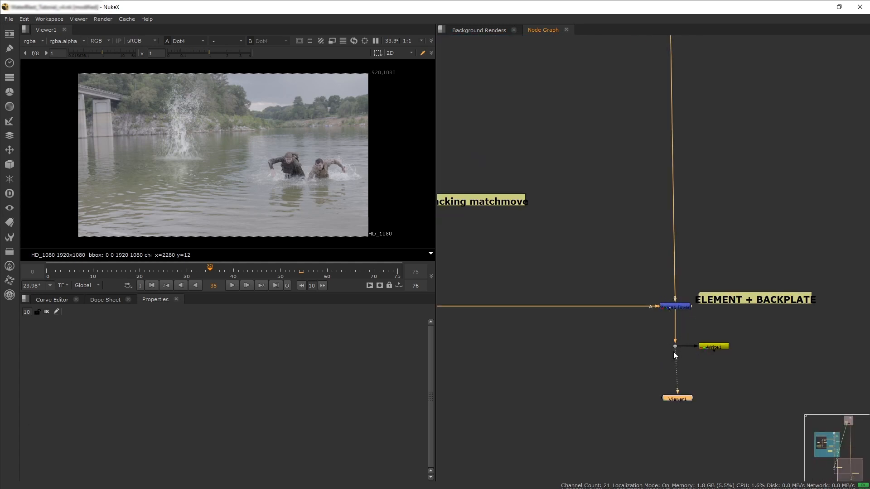
pyautogui.scroll(-5, 669, 340)
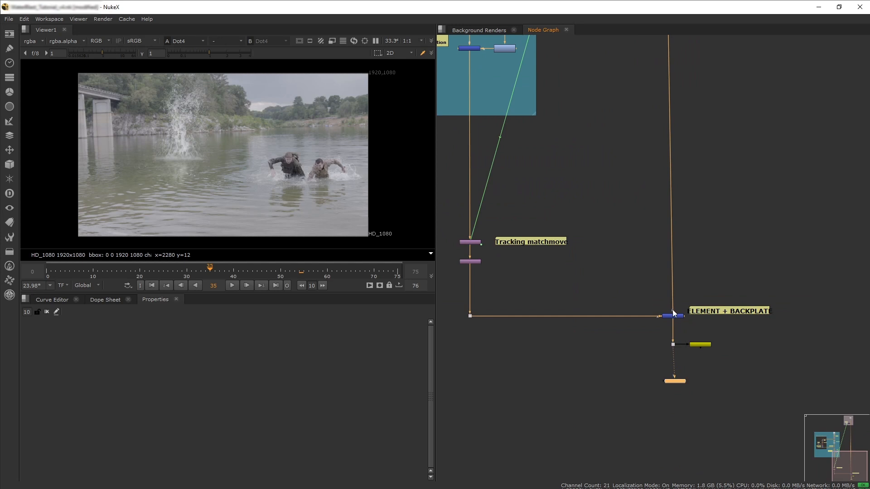
pyautogui.scroll(7, 675, 336)
pyautogui.scroll(3, 668, 314)
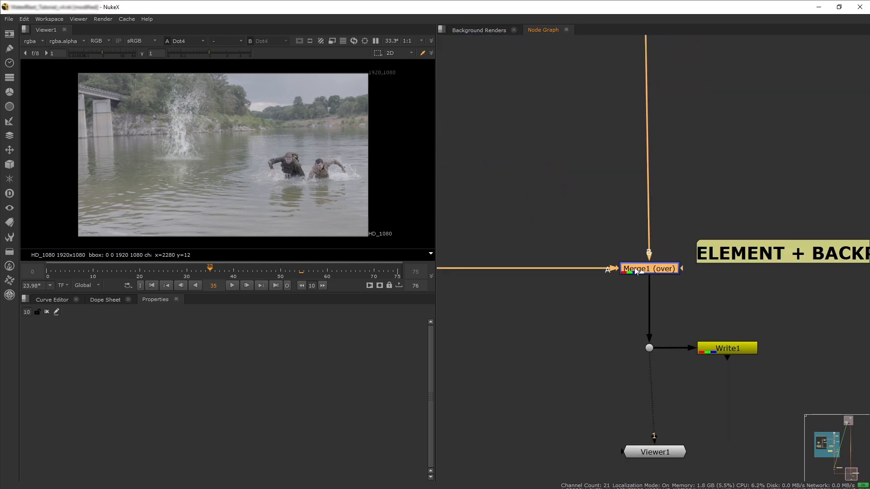
pyautogui.moveTo(686, 282); pyautogui.dragTo(594, 277, button='middle')
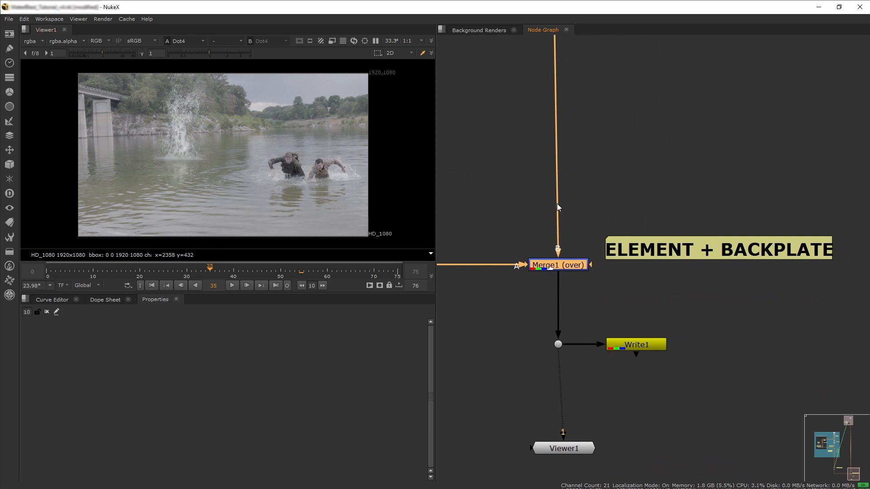
pyautogui.scroll(-4, 490, 214)
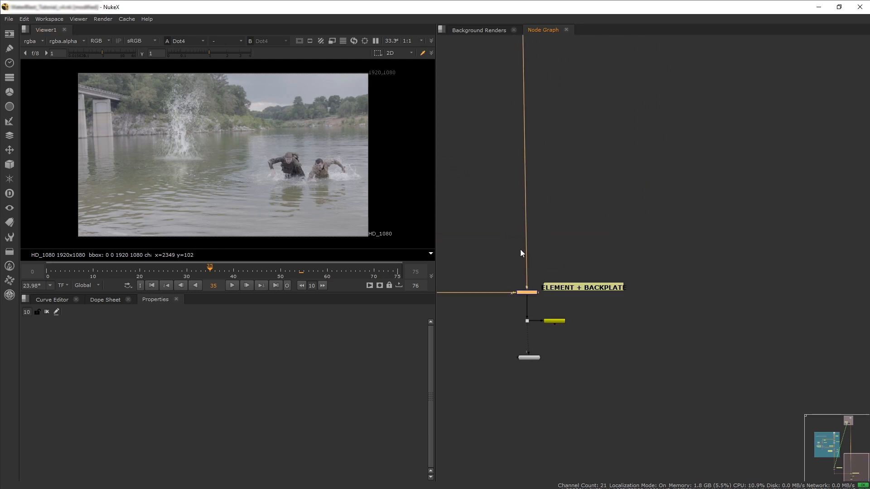
# Inspect the backplate's Tracker node in the viewer and open its track properties.
pyautogui.moveTo(518, 224); pyautogui.dragTo(543, 394, button='middle')
pyautogui.moveTo(504, 42); pyautogui.dragTo(511, 339, button='middle')
pyautogui.moveTo(518, 179)
pyautogui.mouseDown(button='middle')
pyautogui.moveTo(521, 270)
pyautogui.moveTo(515, 152)
pyautogui.mouseUp(button='middle')
pyautogui.scroll(2, 539, 201)
pyautogui.click(552, 158)
pyautogui.press('1')
pyautogui.doubleClick(512, 147)
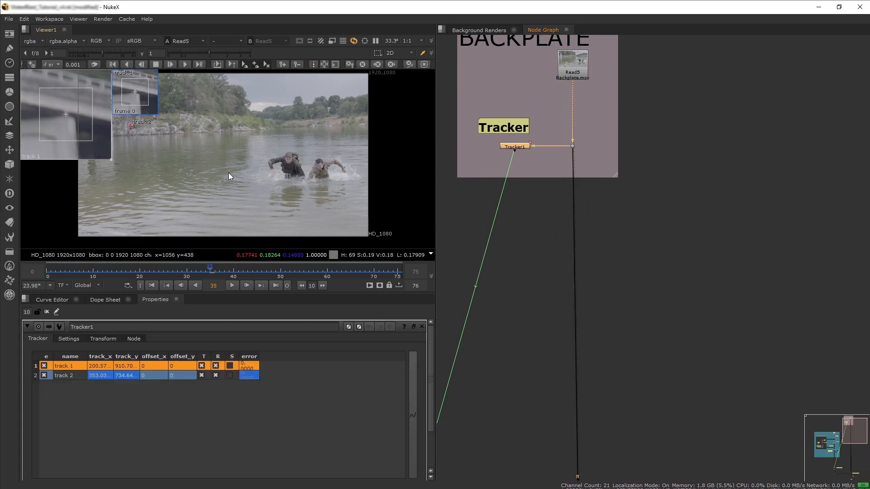
pyautogui.moveTo(184, 141); pyautogui.dragTo(245, 163, button='middle')
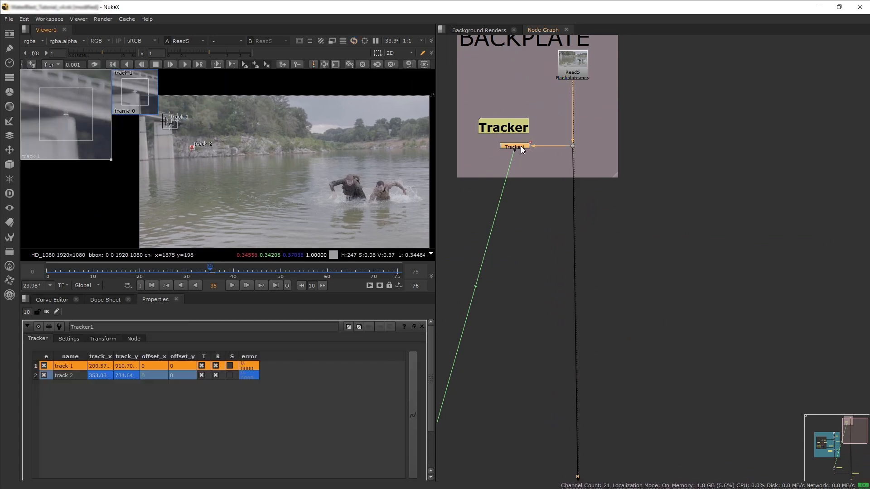
# Open the tracking matchmove Transform node's properties and view the tracked water blast element.
pyautogui.moveTo(476, 353); pyautogui.dragTo(519, 250, button='middle')
pyautogui.moveTo(503, 355); pyautogui.dragTo(574, 162, button='middle')
pyautogui.moveTo(543, 323); pyautogui.dragTo(594, 131, button='middle')
pyautogui.moveTo(573, 255); pyautogui.dragTo(617, 145, button='middle')
pyautogui.doubleClick(504, 313)
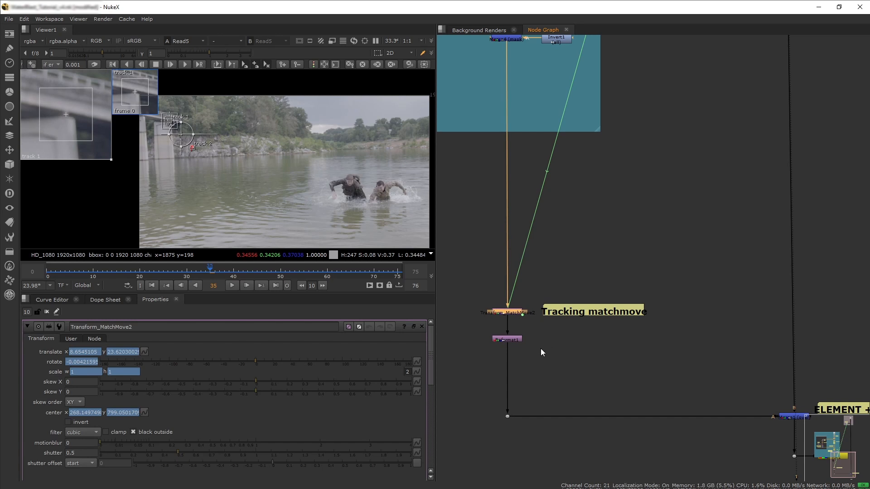
pyautogui.moveTo(575, 428); pyautogui.dragTo(568, 391, button='middle')
pyautogui.click(500, 379)
pyautogui.press('1')
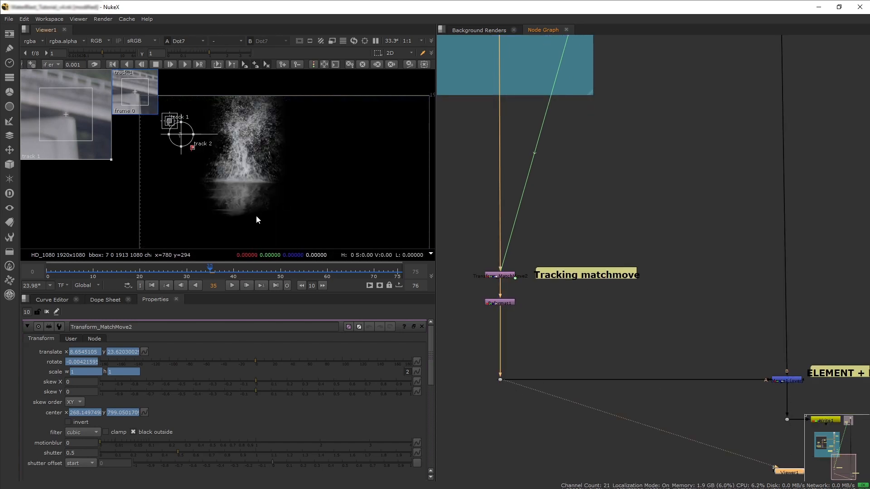
# View the water blast element's Read node inside the Water Blast backdrop.
pyautogui.scroll(-3, 597, 197)
pyautogui.moveTo(561, 132); pyautogui.dragTo(588, 346, button='middle')
pyautogui.moveTo(573, 197); pyautogui.dragTo(574, 260, button='middle')
pyautogui.scroll(3, 547, 198)
pyautogui.scroll(1, 566, 181)
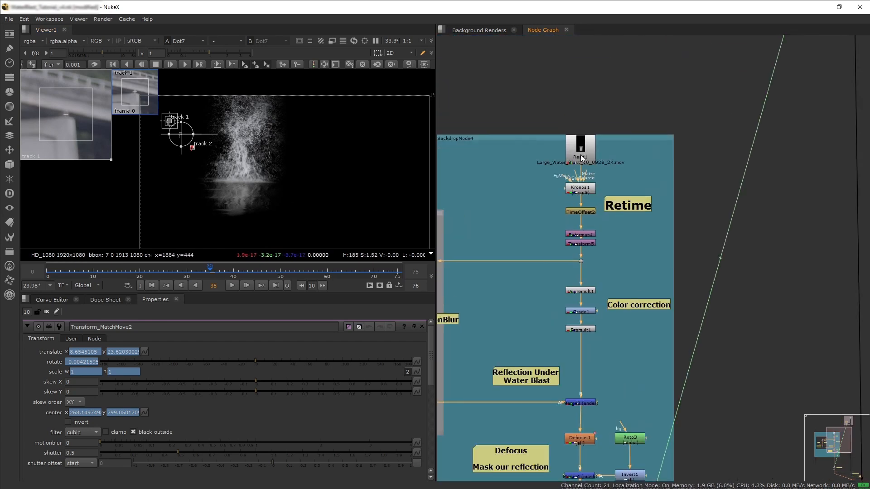
pyautogui.click(580, 147)
pyautogui.press('1')
# View the retime and transform nodes below the water blast Read node.
pyautogui.scroll(-4, 243, 183)
pyautogui.moveTo(276, 180); pyautogui.dragTo(278, 79, button='middle')
pyautogui.scroll(1, 300, 195)
pyautogui.moveTo(598, 308); pyautogui.dragTo(770, 220, button='middle')
pyautogui.click(757, 127)
pyautogui.press('1')
pyautogui.click(754, 158)
pyautogui.press('1')
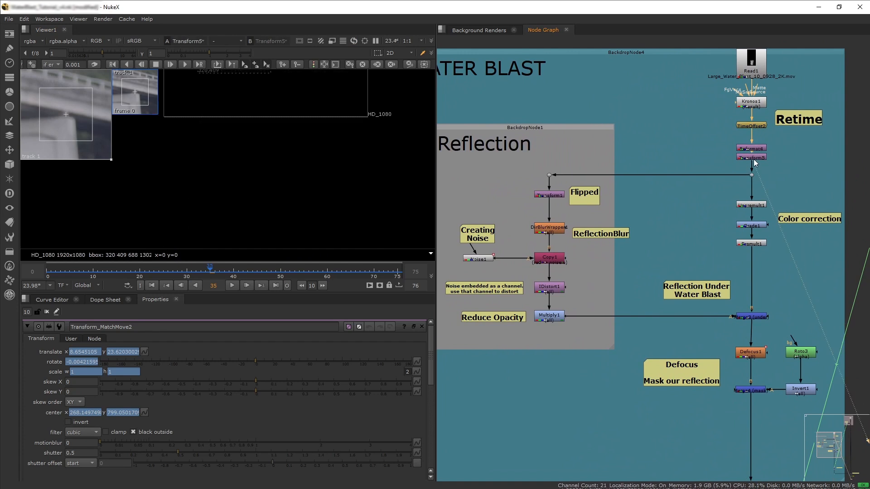
# View the reflection branch's Multiply node and the color-corrected Premult output.
pyautogui.scroll(-2, 325, 171)
pyautogui.click(752, 175)
pyautogui.press('1')
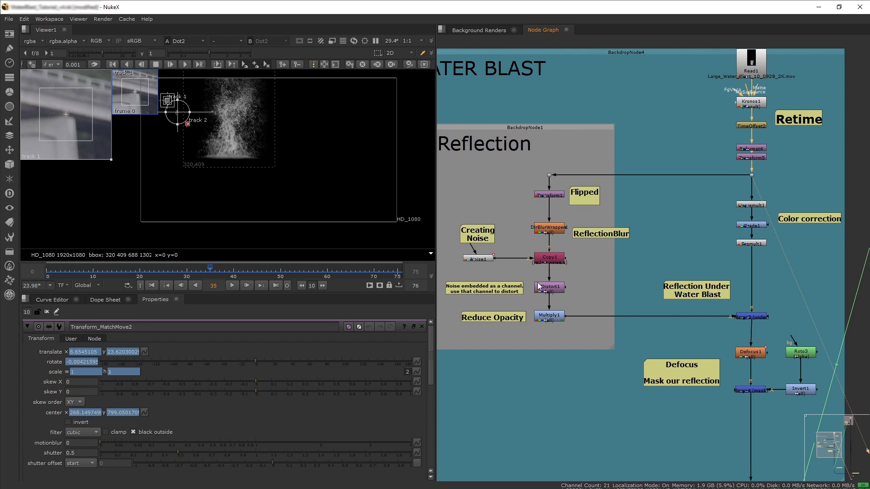
pyautogui.click(545, 319)
pyautogui.click(545, 318)
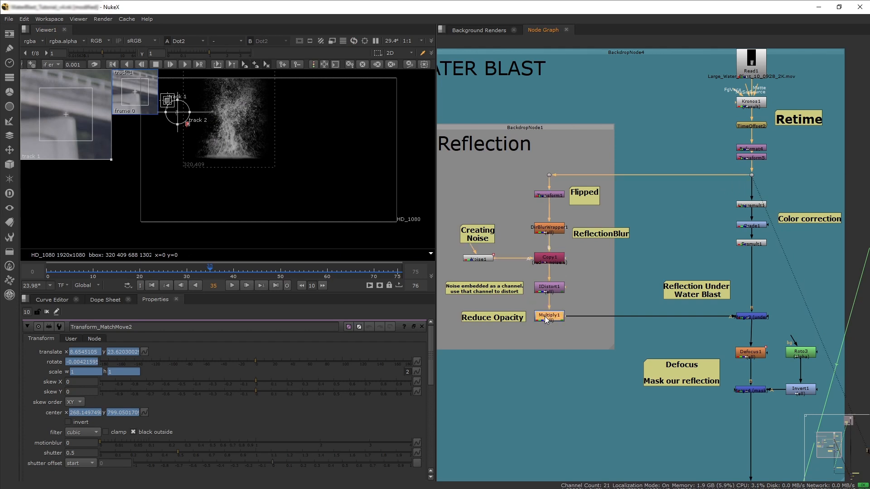
pyautogui.press('1')
pyautogui.click(750, 244)
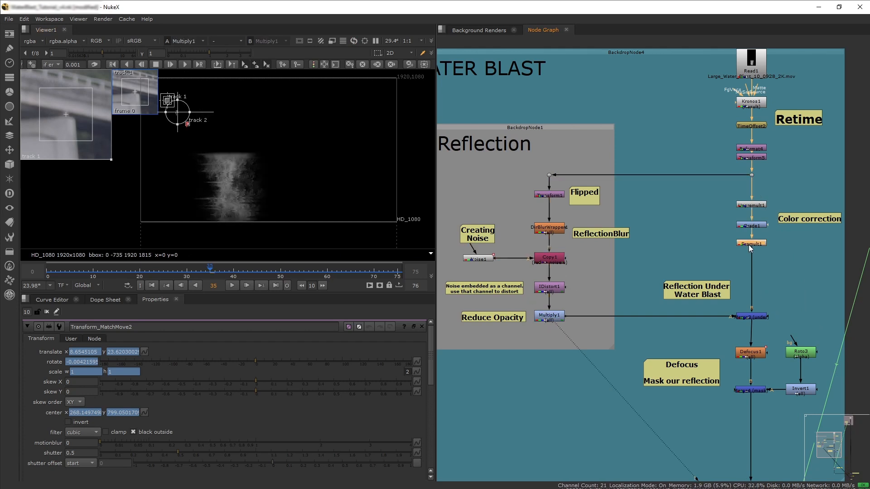
pyautogui.press('1')
# View the reflection merge, Defocus and mask merge nodes in turn.
pyautogui.moveTo(736, 346); pyautogui.dragTo(725, 290, button='middle')
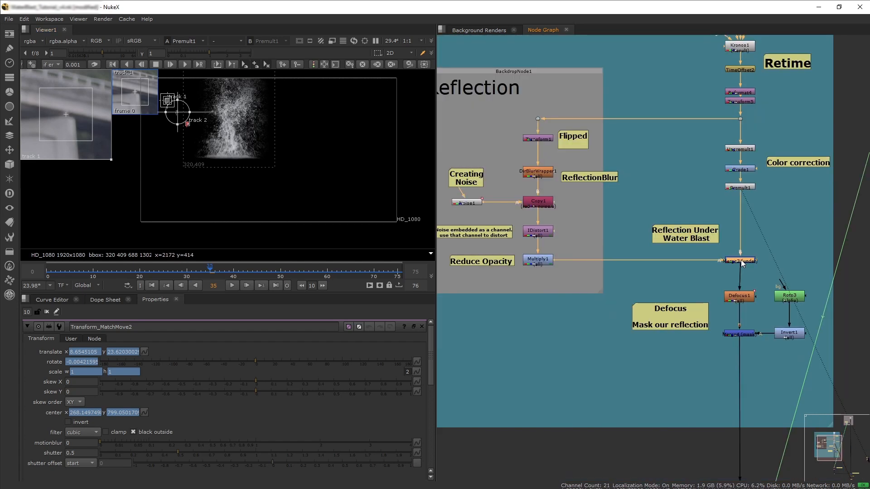
pyautogui.click(741, 259)
pyautogui.press('1')
pyautogui.moveTo(724, 362); pyautogui.dragTo(705, 299, button='middle')
pyautogui.click(717, 232)
pyautogui.press('1')
pyautogui.click(717, 270)
pyautogui.press('1')
# View the matchmove Transform node and the final element-over-backplate merge.
pyautogui.scroll(-4, 716, 268)
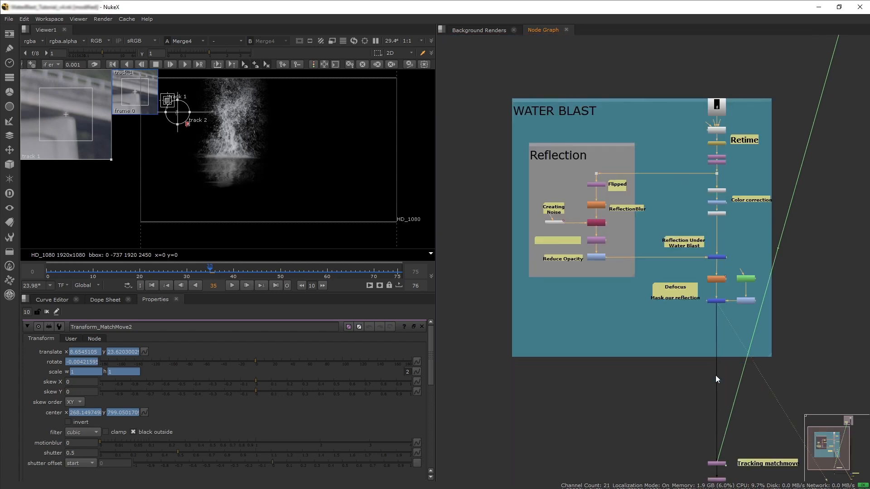
pyautogui.moveTo(714, 359); pyautogui.dragTo(633, 254, button='middle')
pyautogui.scroll(2, 638, 298)
pyautogui.click(628, 295)
pyautogui.press('1')
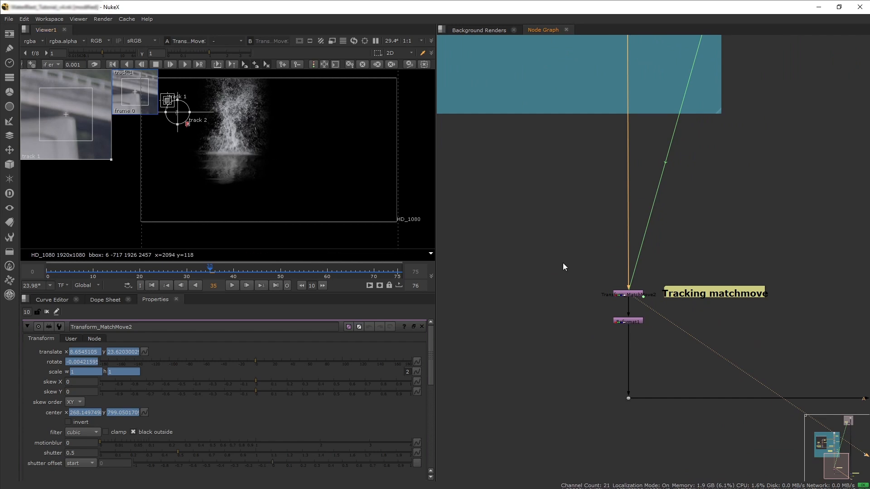
pyautogui.moveTo(650, 368); pyautogui.dragTo(460, 293, button='middle')
pyautogui.click(726, 323)
pyautogui.press('1')
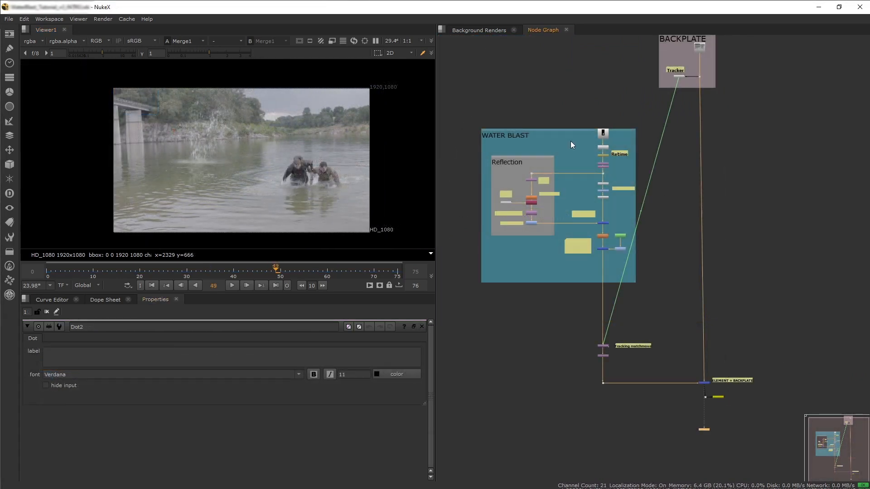
pyautogui.moveTo(607, 110); pyautogui.dragTo(624, 182, button='middle')
pyautogui.click(620, 204)
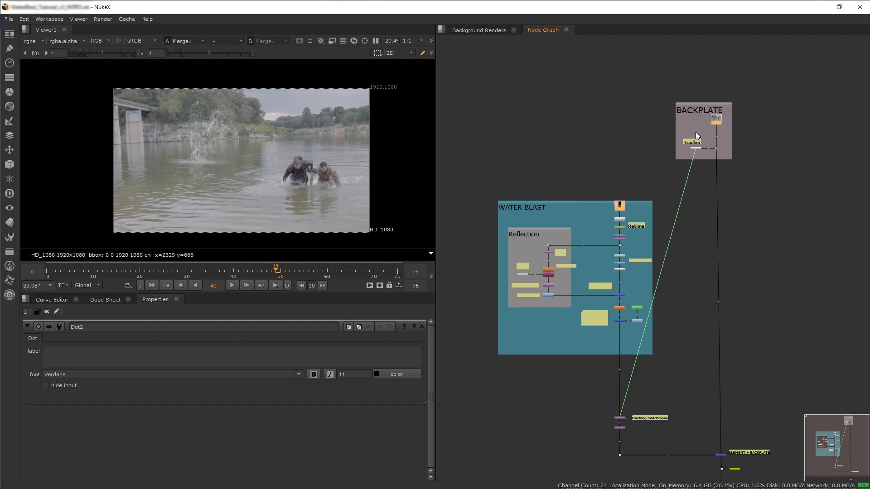
pyautogui.scroll(-5, 602, 183)
pyautogui.moveTo(566, 180); pyautogui.dragTo(833, 231, button='middle')
pyautogui.moveTo(605, 223); pyautogui.dragTo(646, 222, button='middle')
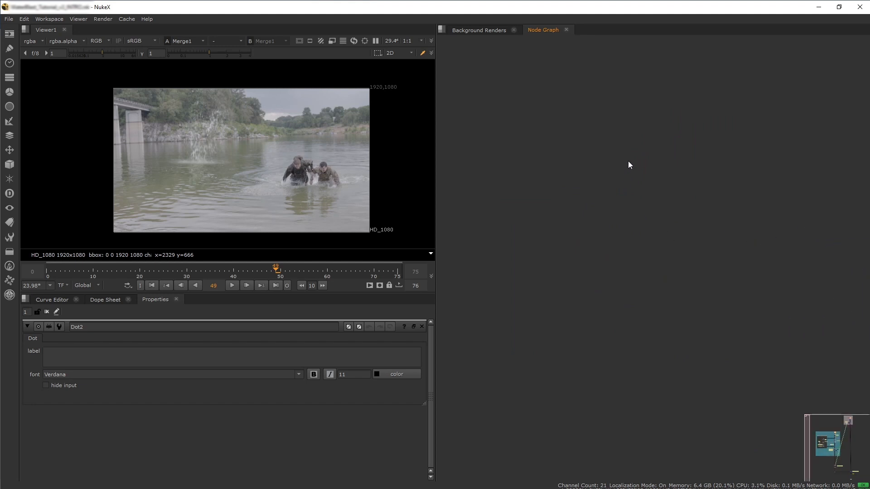
# Paste the copied nodes and arrange the water blast Read, backplate Read and Viewer nodes together.
pyautogui.hotkey('ctrl', 'v')
pyautogui.moveTo(604, 214)
pyautogui.mouseDown(button='middle')
pyautogui.moveTo(604, 189)
pyautogui.moveTo(609, 204)
pyautogui.mouseUp(button='middle')
pyautogui.scroll(-5, 649, 285)
pyautogui.moveTo(672, 296); pyautogui.dragTo(615, 246, button='middle')
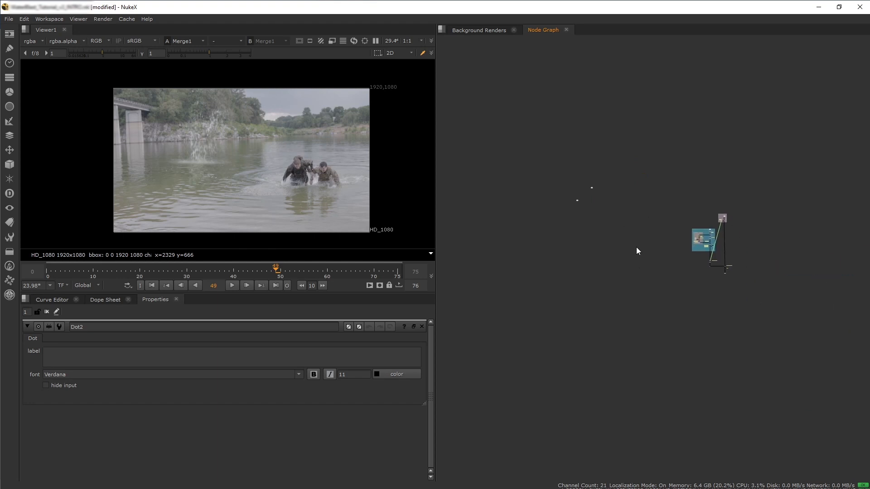
pyautogui.scroll(5, 726, 272)
pyautogui.moveTo(781, 278); pyautogui.dragTo(470, 176)
pyautogui.moveTo(498, 207); pyautogui.dragTo(781, 322, button='middle')
pyautogui.scroll(-3, 781, 322)
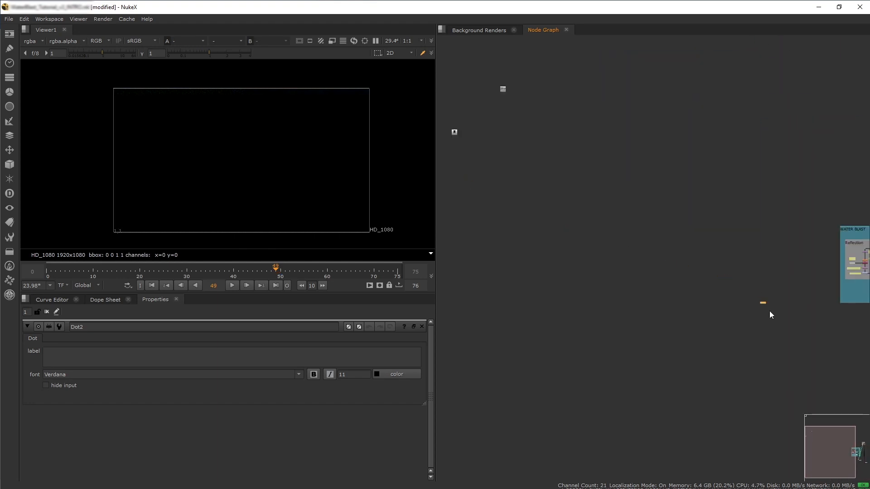
pyautogui.moveTo(763, 303); pyautogui.dragTo(480, 172)
pyautogui.moveTo(491, 163); pyautogui.dragTo(598, 294, button='middle')
pyautogui.scroll(3, 521, 211)
pyautogui.moveTo(527, 232); pyautogui.dragTo(542, 175)
pyautogui.moveTo(618, 145); pyautogui.dragTo(601, 202)
pyautogui.scroll(4, 565, 208)
pyautogui.moveTo(588, 450); pyautogui.dragTo(585, 246)
pyautogui.moveTo(502, 128); pyautogui.dragTo(538, 191)
pyautogui.moveTo(657, 186); pyautogui.dragTo(625, 189)
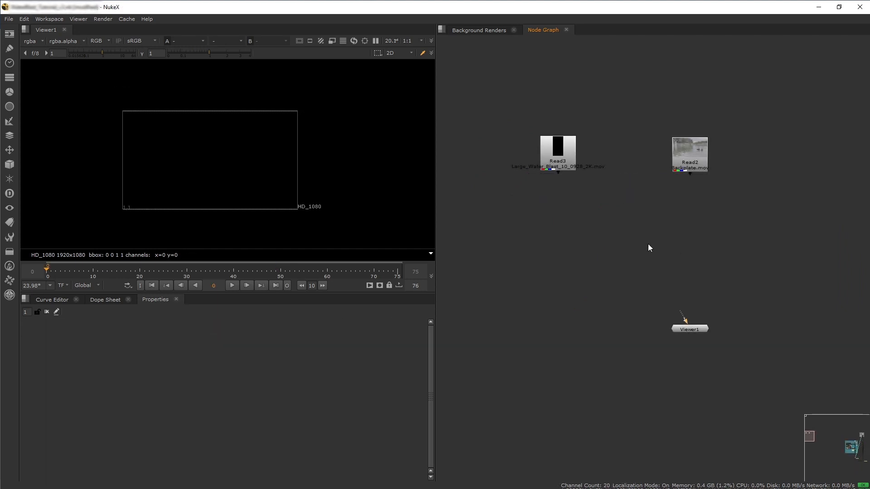
pyautogui.moveTo(690, 320); pyautogui.dragTo(680, 162)
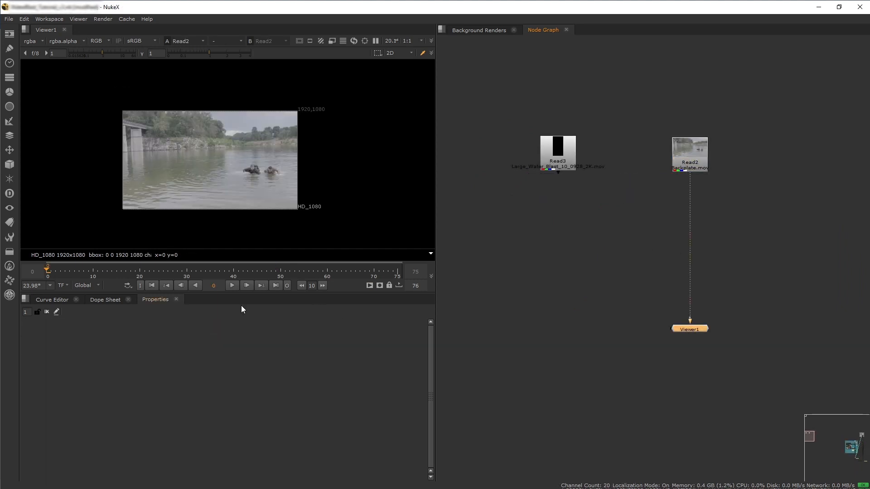
# View the water blast Read node at the first frame.
pyautogui.moveTo(49, 270)
pyautogui.mouseDown()
pyautogui.moveTo(354, 266)
pyautogui.moveTo(47, 260)
pyautogui.moveTo(261, 249)
pyautogui.moveTo(47, 271)
pyautogui.mouseUp()
pyautogui.click(567, 152)
pyautogui.press('1')
pyautogui.scroll(-5, 226, 161)
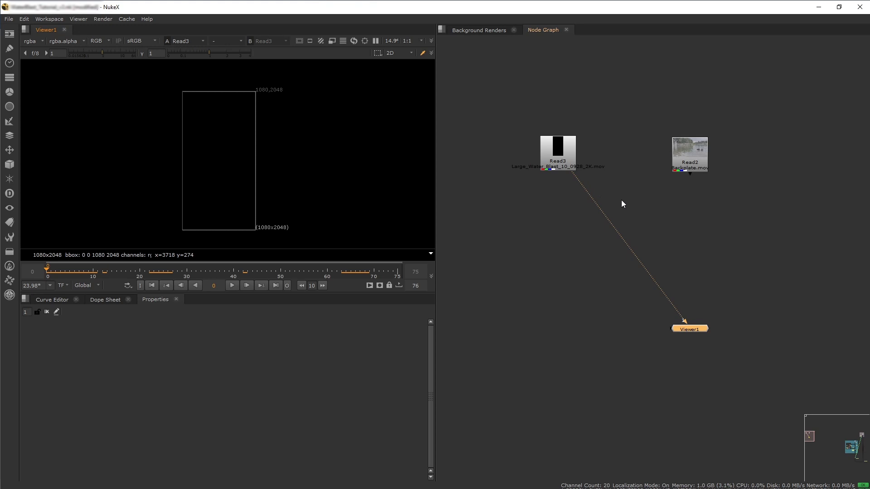
# Open the project settings and review the frame range, fps and full size format.
pyautogui.click(667, 194)
pyautogui.press('s')
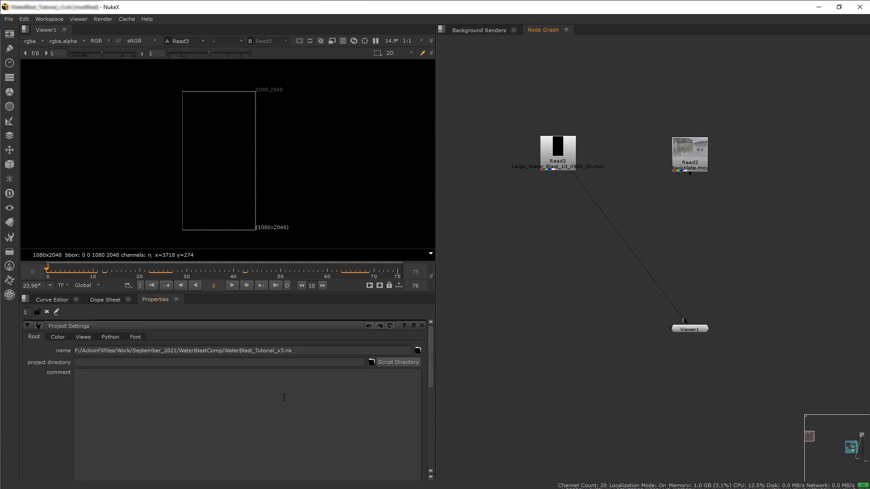
pyautogui.scroll(-5, 266, 394)
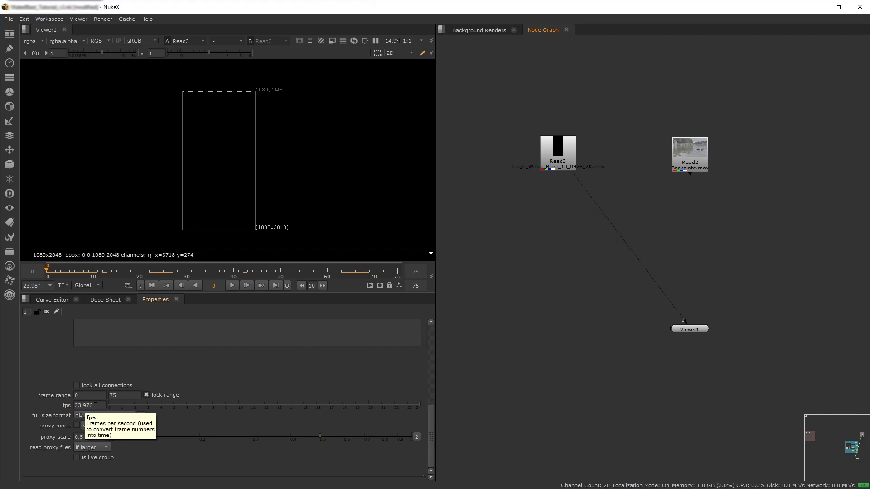
# View the backplate Read node and zoom the viewer in on it.
pyautogui.click(696, 159)
pyautogui.press('1')
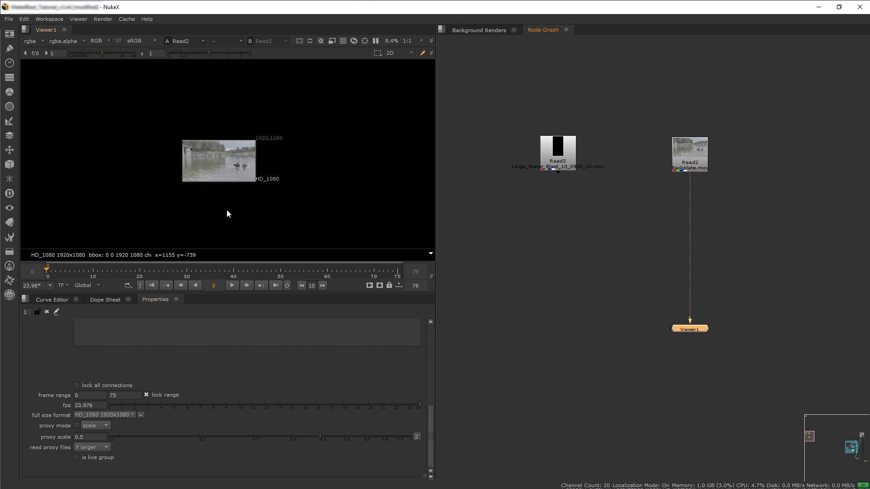
pyautogui.scroll(5, 209, 175)
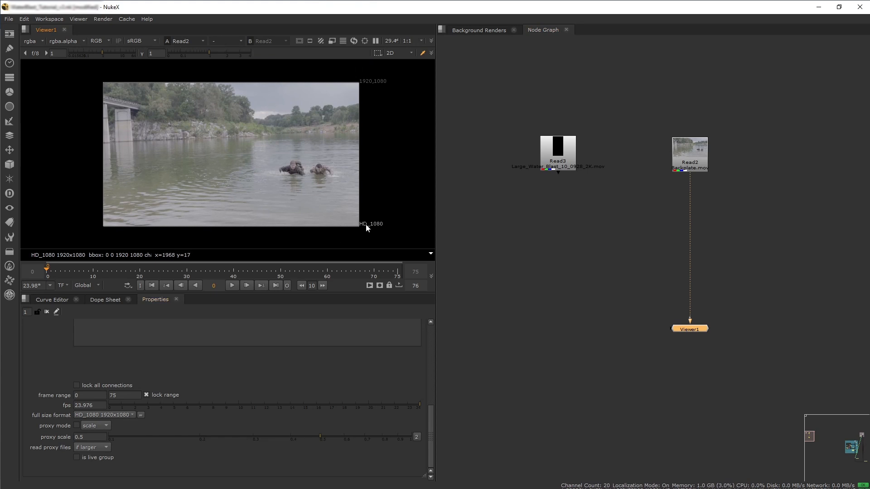
pyautogui.scroll(5, 207, 371)
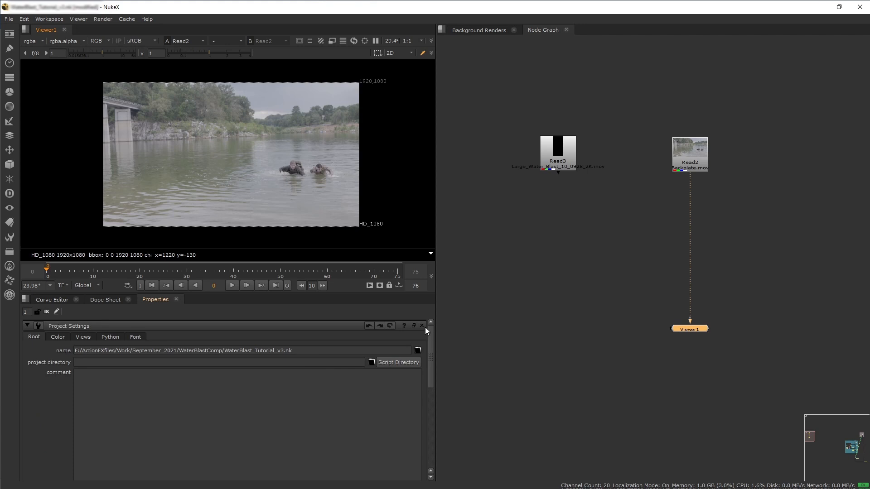
# Close the project settings and move the Viewer node lower in the graph.
pyautogui.click(422, 326)
pyautogui.click(618, 290)
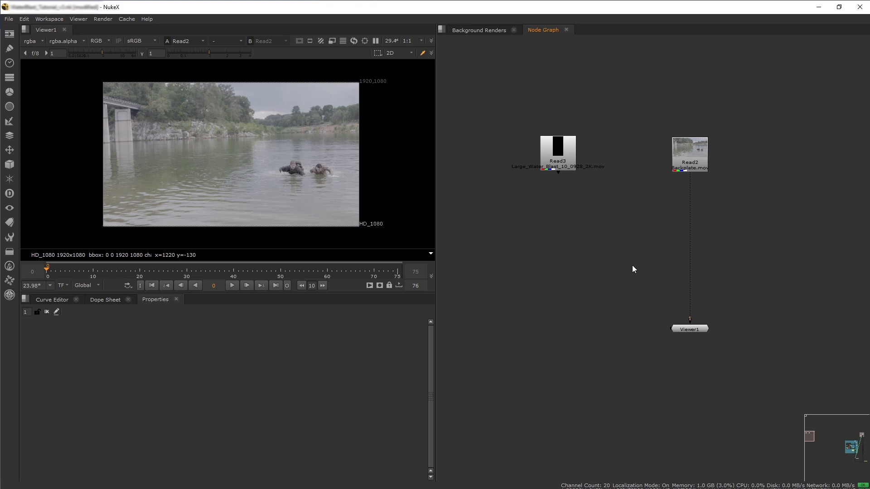
pyautogui.moveTo(698, 335); pyautogui.dragTo(696, 338)
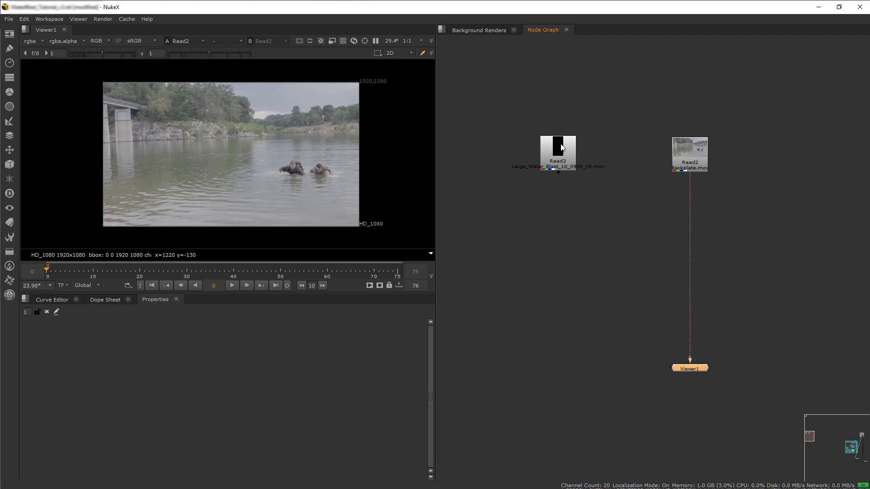
# Add a Merge node between the backplate Read and Viewer, connecting its A input to the water blast Read.
pyautogui.click(558, 156)
pyautogui.click(692, 171)
pyautogui.click(638, 279)
pyautogui.press('m')
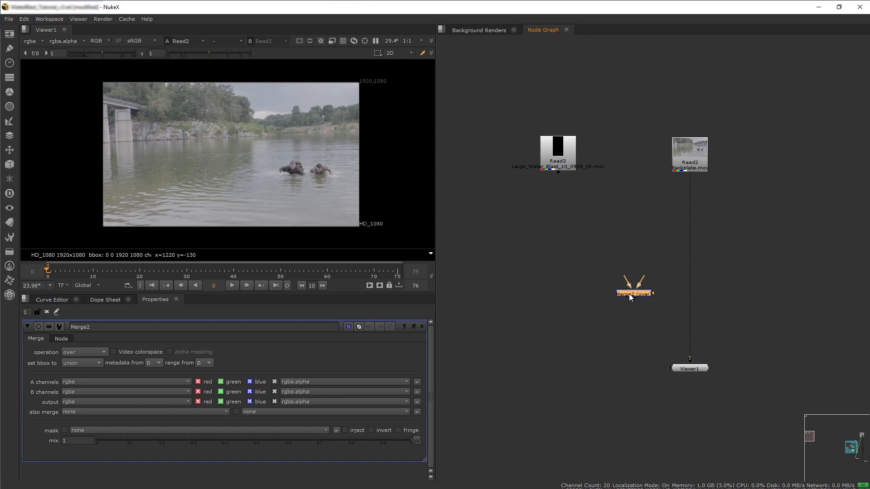
pyautogui.moveTo(676, 308); pyautogui.dragTo(686, 307)
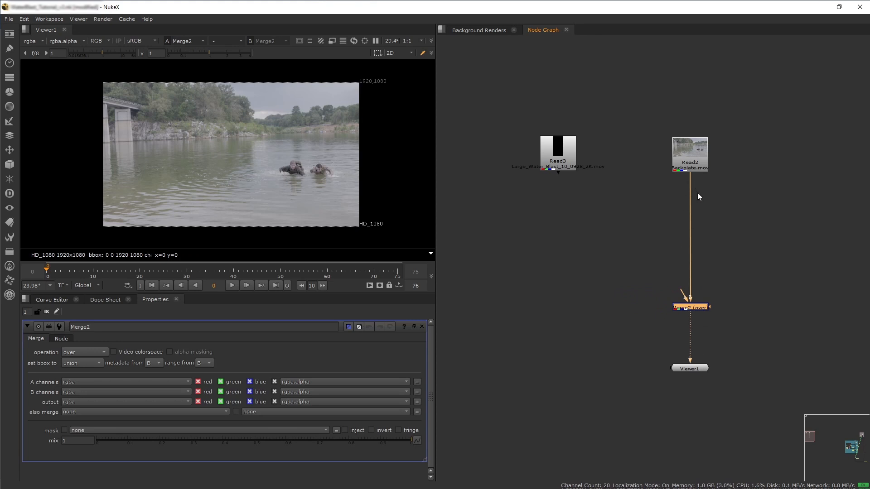
pyautogui.moveTo(680, 297); pyautogui.dragTo(564, 163)
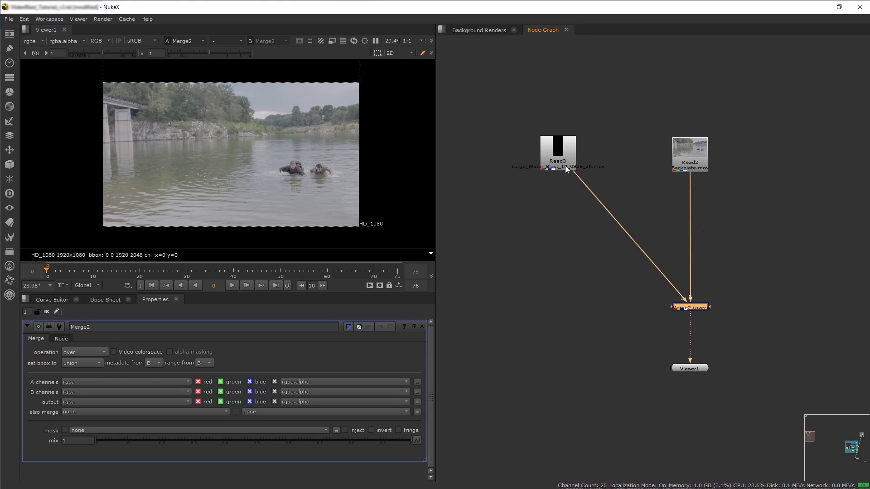
# Insert a Dot node into the water blast's A input pipe of the Merge.
pyautogui.moveTo(53, 271); pyautogui.dragTo(296, 274)
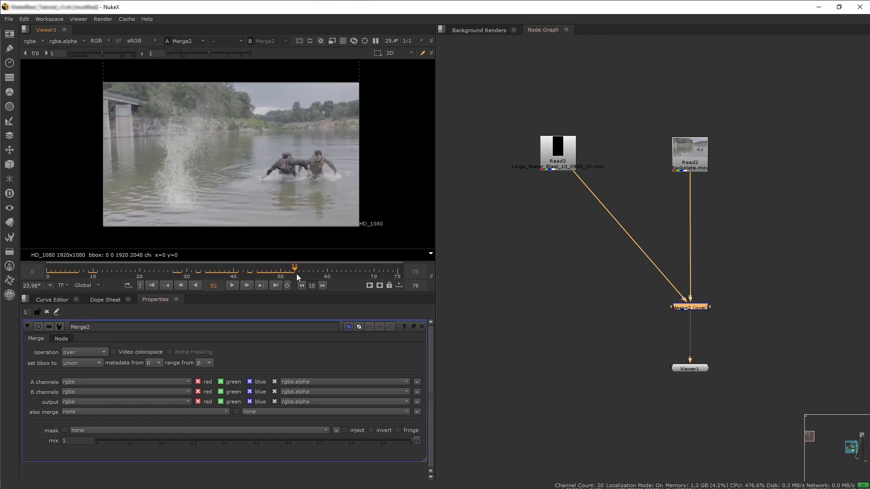
pyautogui.click(560, 164)
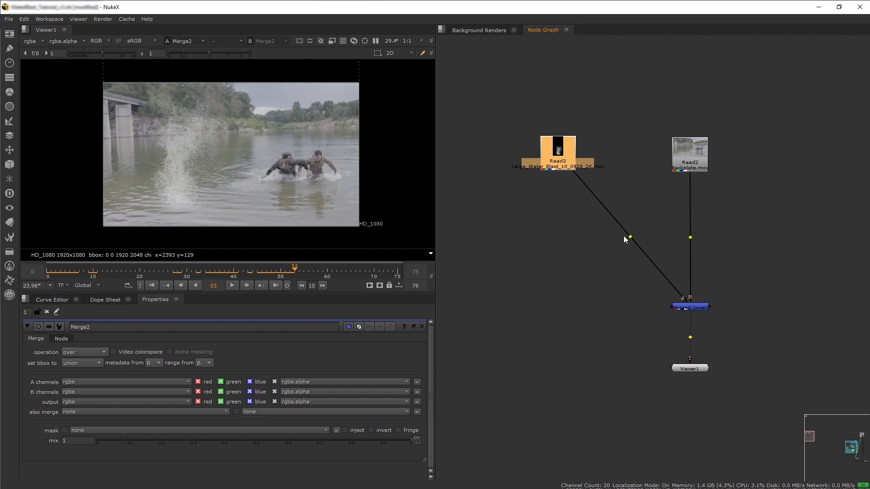
pyautogui.keyDown('ctrl'); pyautogui.moveTo(630, 237); pyautogui.dragTo(556, 309); pyautogui.keyUp('ctrl')
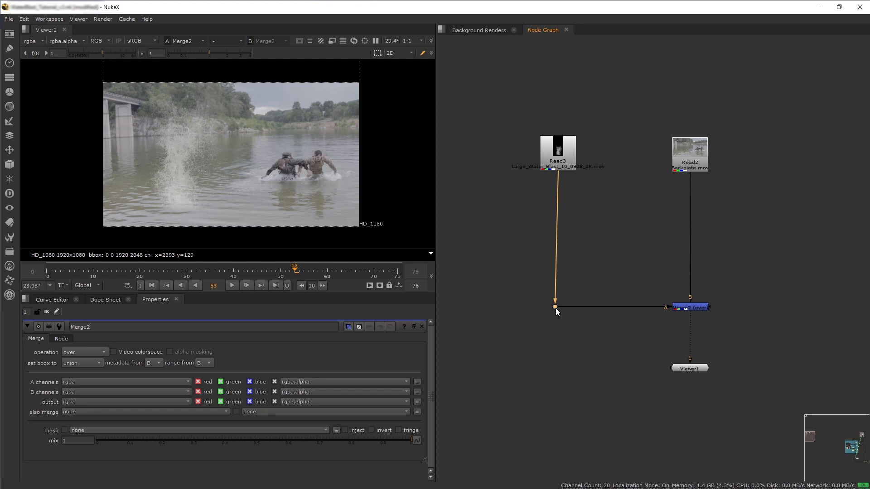
# View the water blast element and the backplate in turn to compare their formats.
pyautogui.press('1')
pyautogui.scroll(-3, 248, 138)
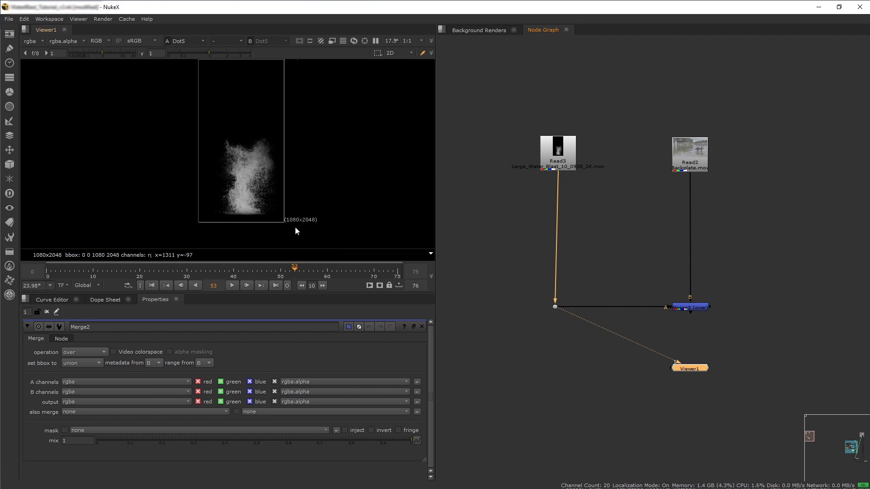
pyautogui.click(681, 160)
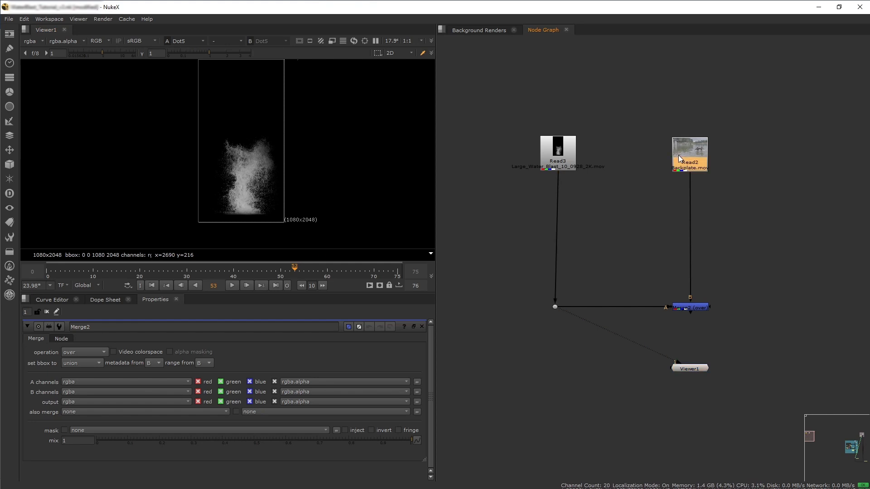
pyautogui.press('1')
pyautogui.click(556, 307)
pyautogui.press('1')
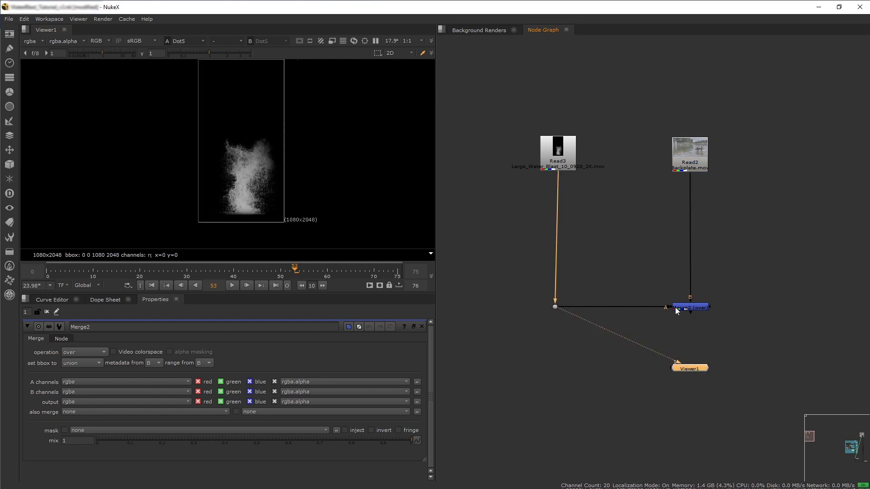
pyautogui.press('1')
pyautogui.scroll(4, 238, 123)
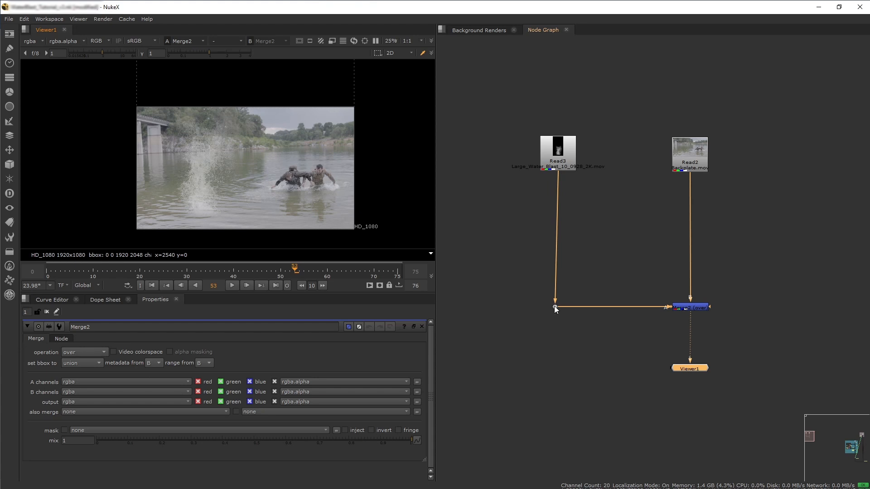
pyautogui.click(555, 307)
pyautogui.press('1')
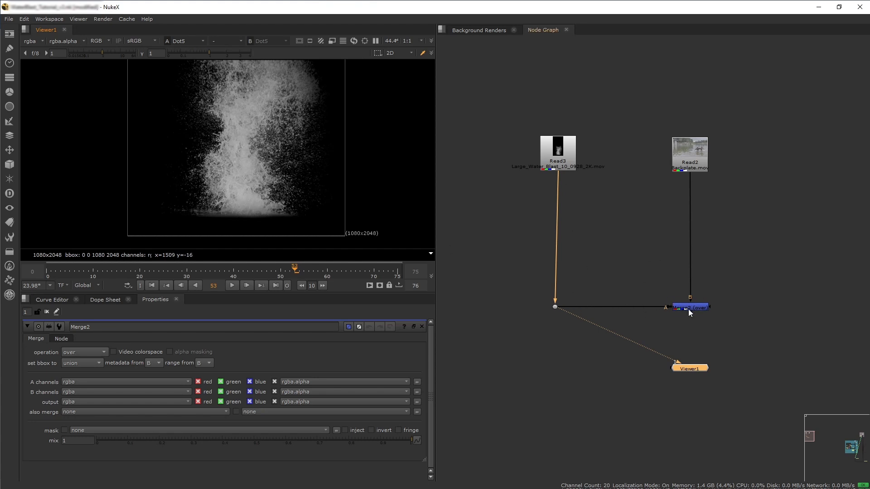
# Add a Reformat node and insert it directly below the water blast Read.
pyautogui.click(599, 261)
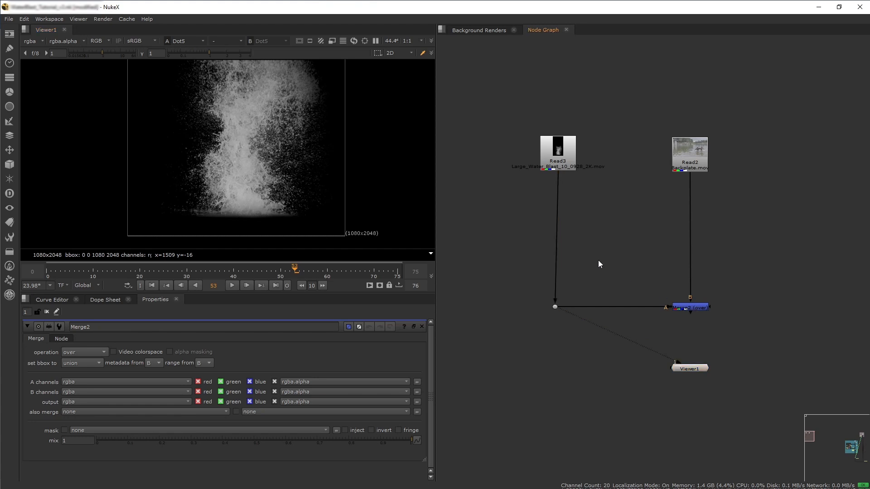
pyautogui.press('Tab')
pyautogui.write('ref')
pyautogui.press('Return')
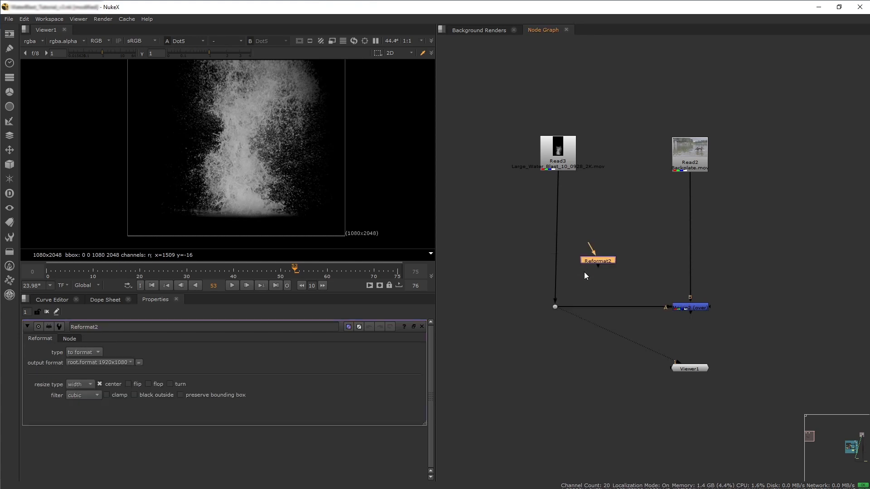
pyautogui.moveTo(568, 214); pyautogui.dragTo(561, 198)
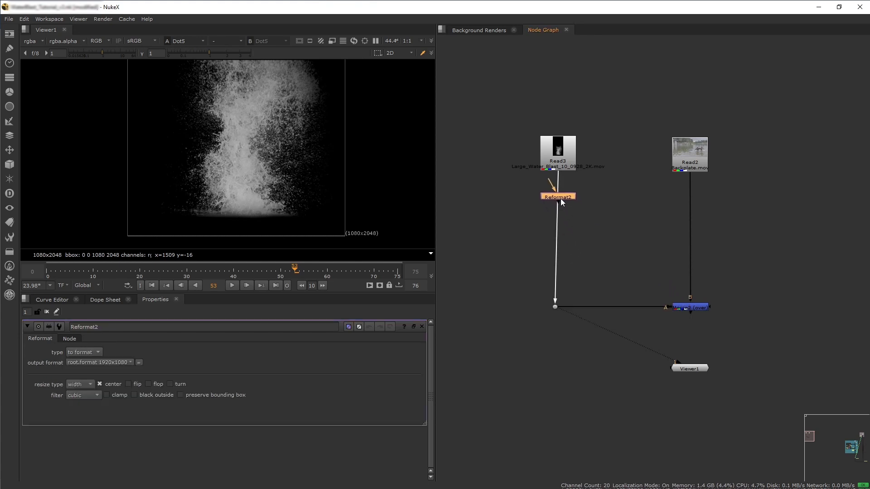
# Set the Reformat's resize type to fit.
pyautogui.scroll(-3, 290, 145)
pyautogui.moveTo(245, 186)
pyautogui.mouseDown(button='middle')
pyautogui.moveTo(246, 225)
pyautogui.moveTo(239, 184)
pyautogui.mouseUp(button='middle')
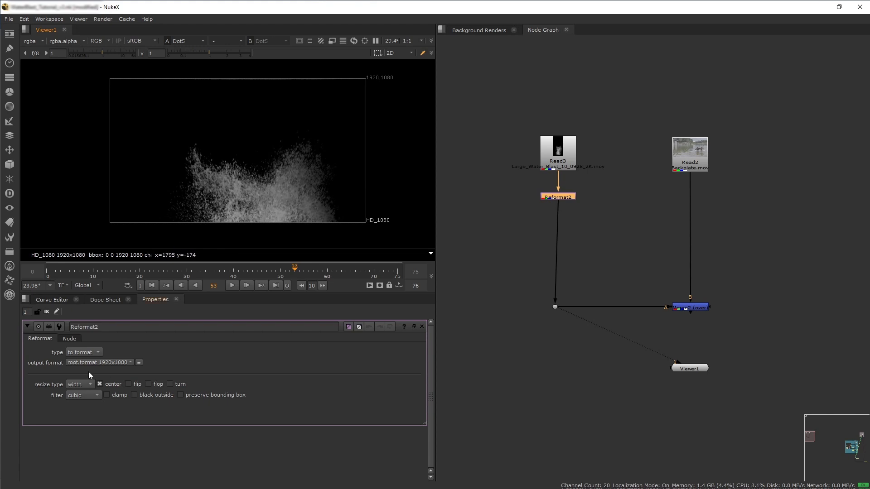
pyautogui.click(85, 383)
pyautogui.click(85, 404)
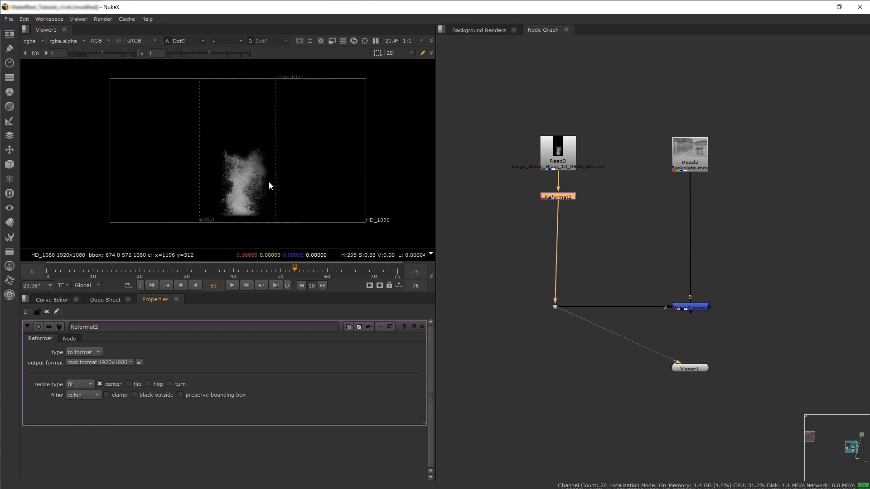
# View the Merge output and insert a Transform node below the Reformat.
pyautogui.click(694, 307)
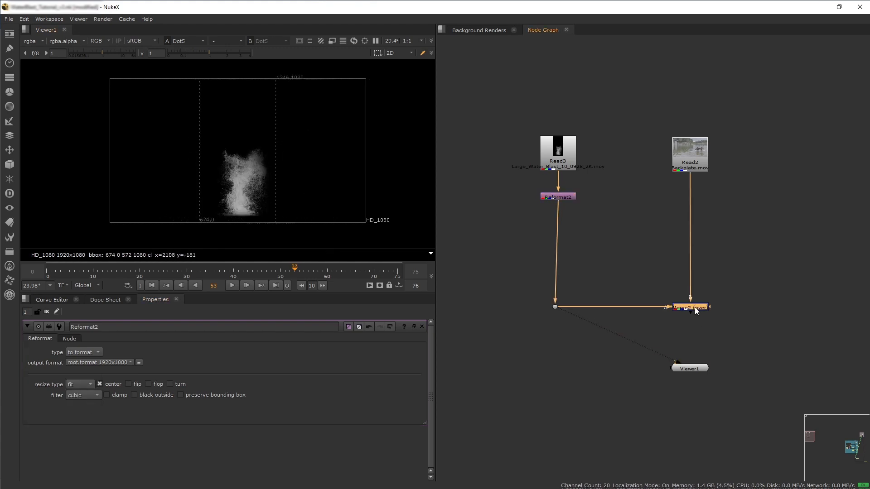
pyautogui.press('1')
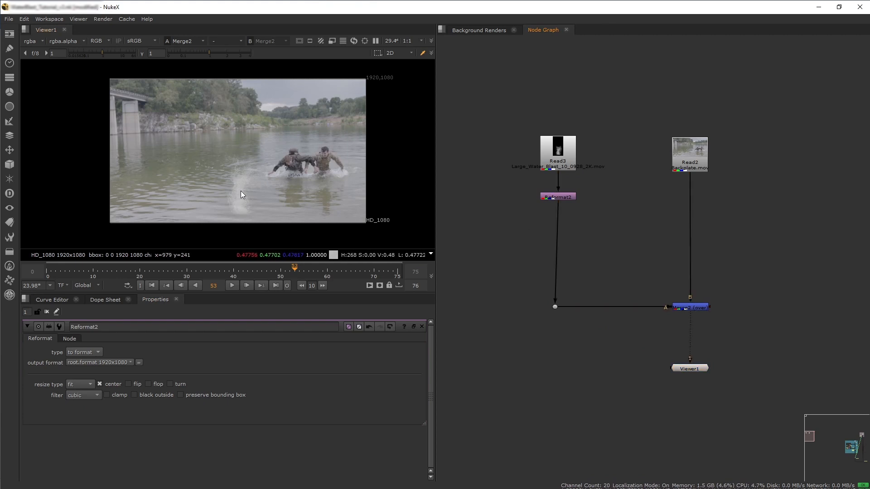
pyautogui.press('Tab')
pyautogui.write('trans')
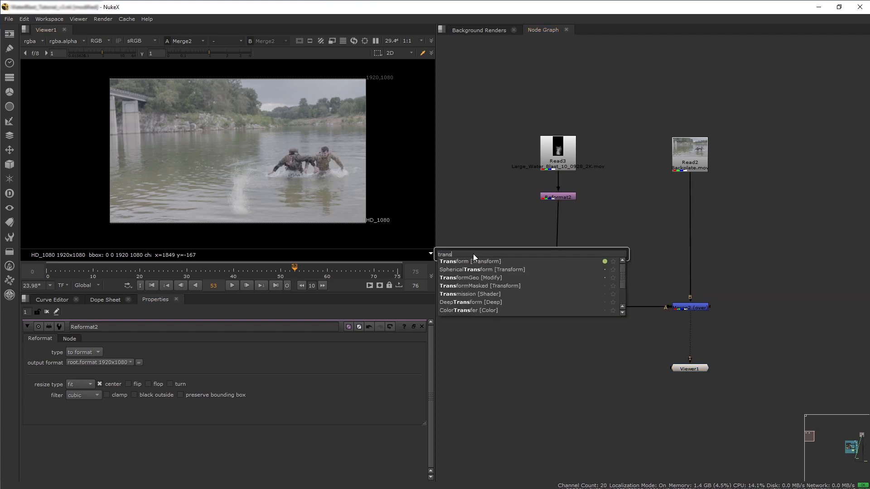
pyautogui.press('Return')
pyautogui.moveTo(482, 256); pyautogui.dragTo(564, 218)
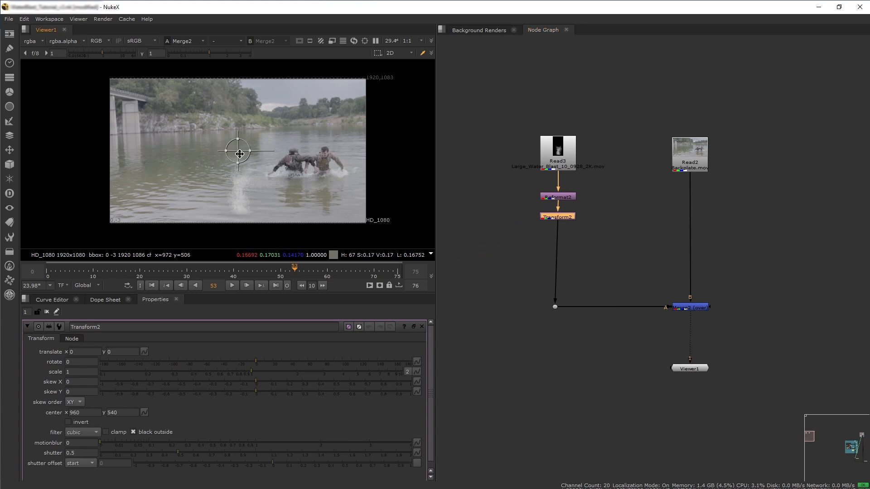
# Move the Transform's center to the blast's base and translate the blast to about -414, 510 near the far bank.
pyautogui.keyDown('ctrl'); pyautogui.moveTo(238, 151); pyautogui.dragTo(241, 213); pyautogui.keyUp('ctrl')
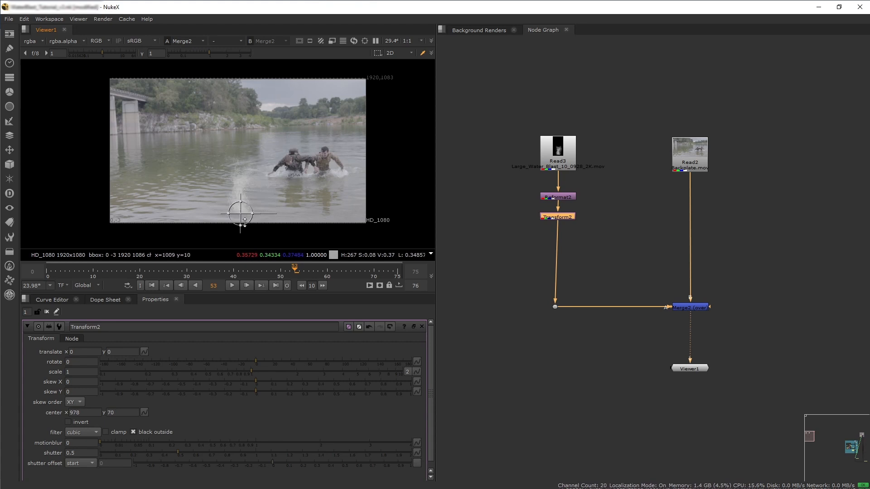
pyautogui.moveTo(239, 214); pyautogui.dragTo(186, 145)
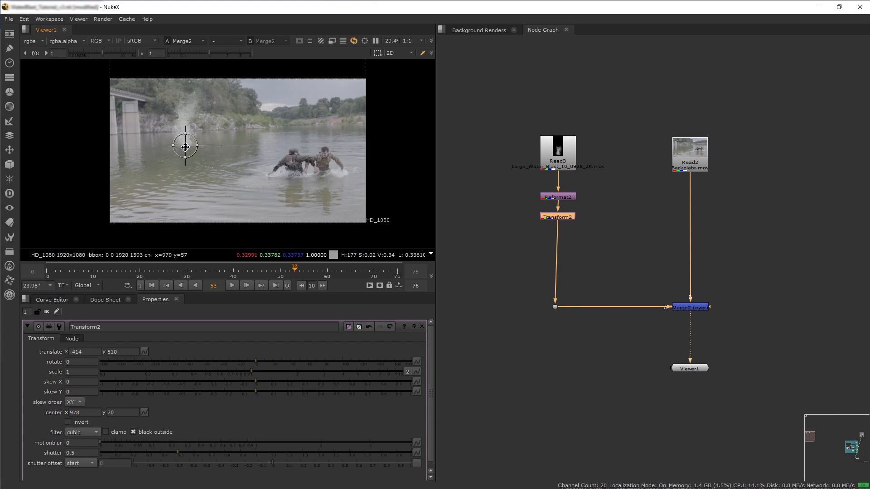
pyautogui.click(511, 252)
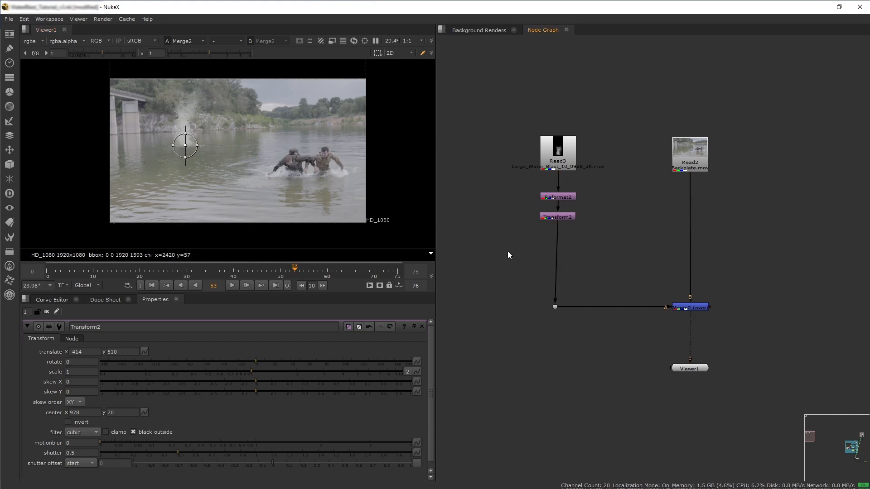
pyautogui.click(422, 327)
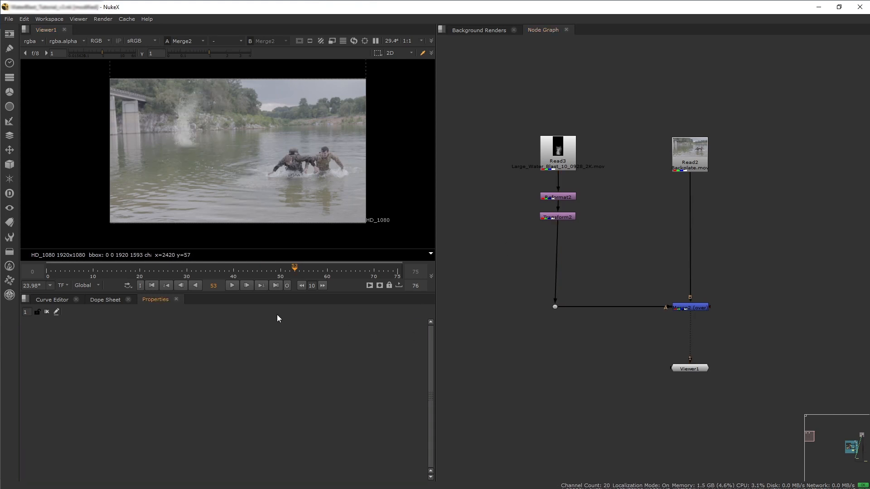
# Play back the comp to check the blast placement.
pyautogui.click(234, 285)
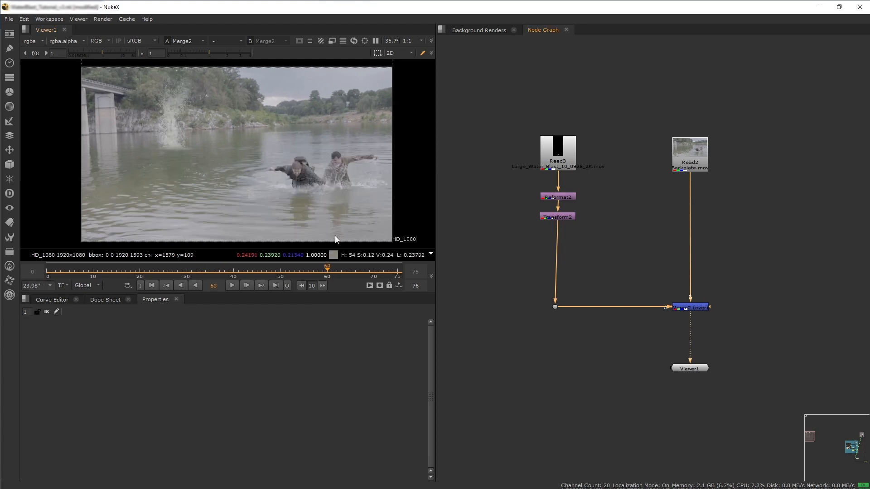
pyautogui.moveTo(334, 271)
pyautogui.mouseDown()
pyautogui.moveTo(102, 272)
pyautogui.moveTo(327, 270)
pyautogui.mouseUp()
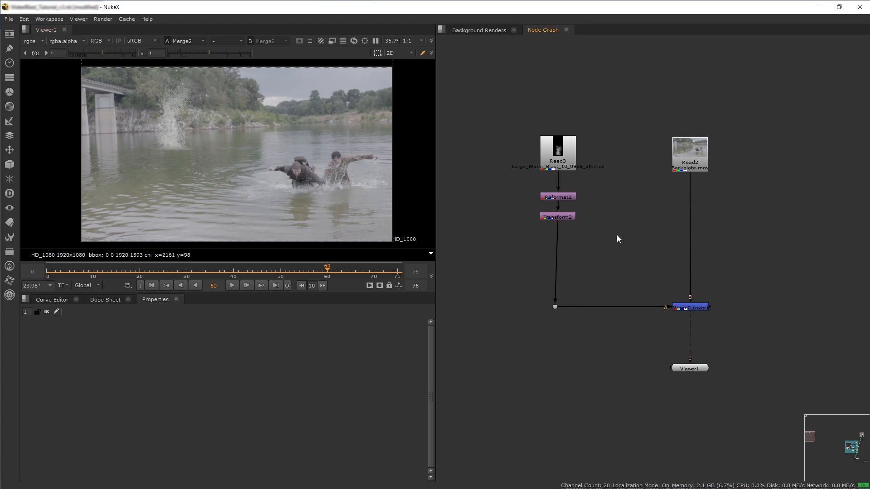
# Add a Tracker node fed by the backplate Read and view it.
pyautogui.press('Tab')
pyautogui.write('tracker')
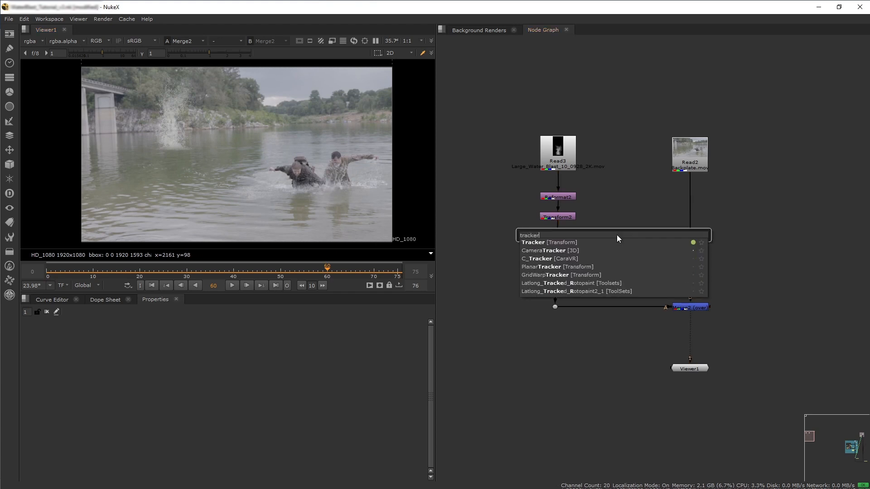
pyautogui.press('Return')
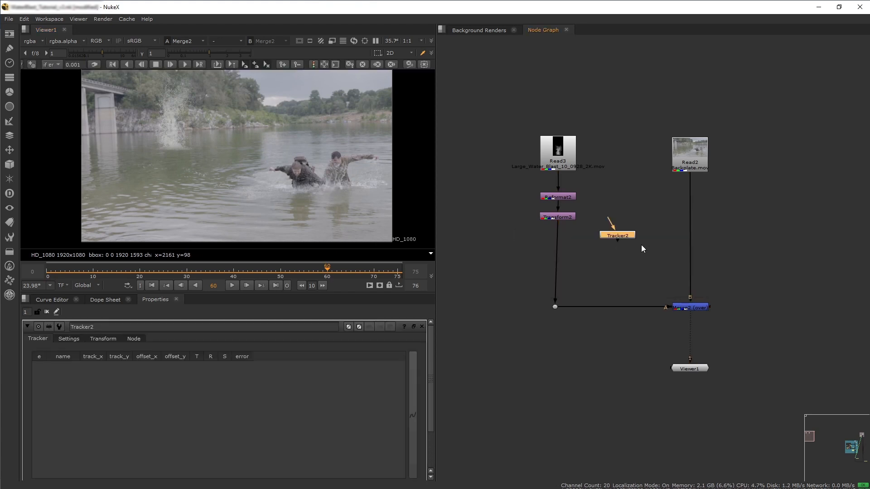
pyautogui.moveTo(609, 226); pyautogui.dragTo(682, 150)
pyautogui.moveTo(625, 241); pyautogui.dragTo(658, 212)
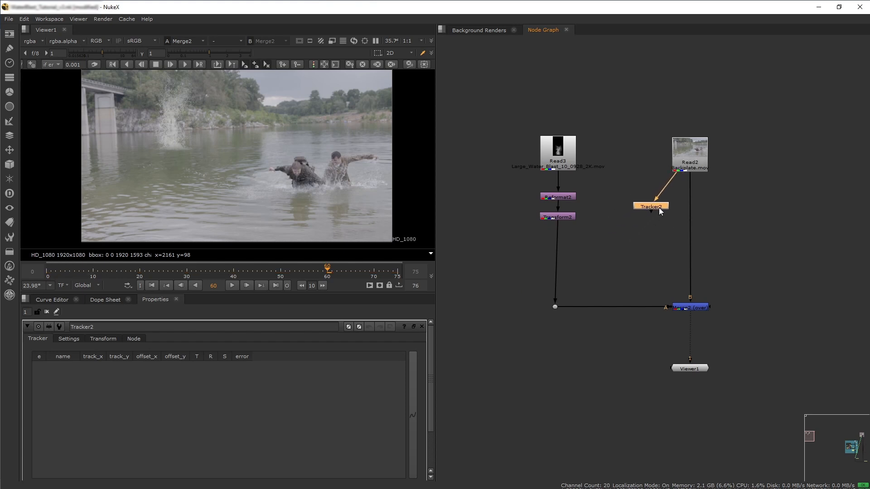
pyautogui.press('1')
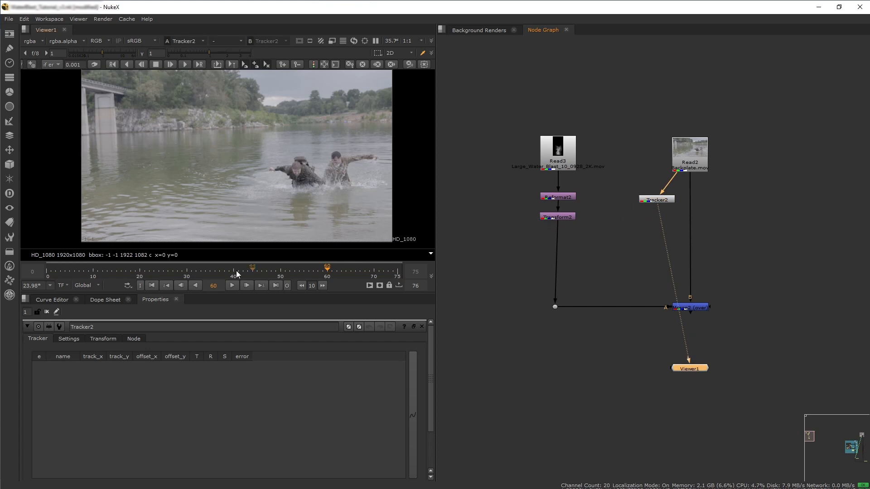
# Add a first track and place it on the corner of the bridge pillar.
pyautogui.scroll(-5, 158, 386)
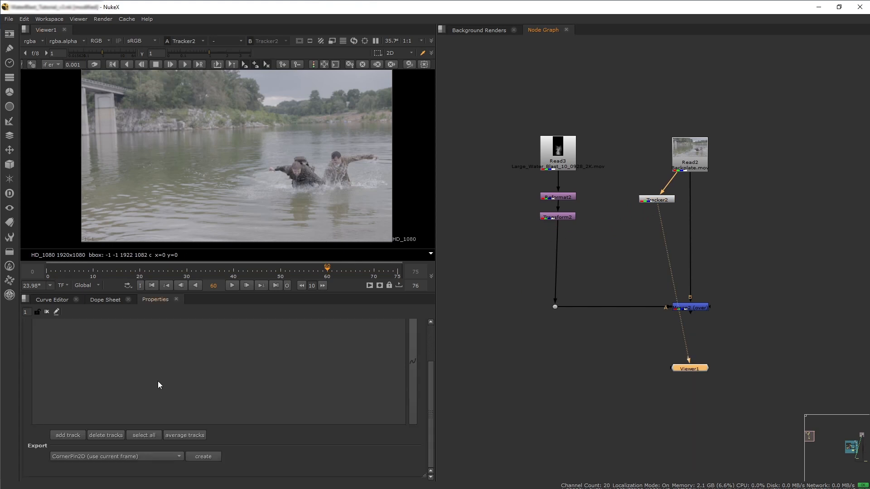
pyautogui.click(67, 434)
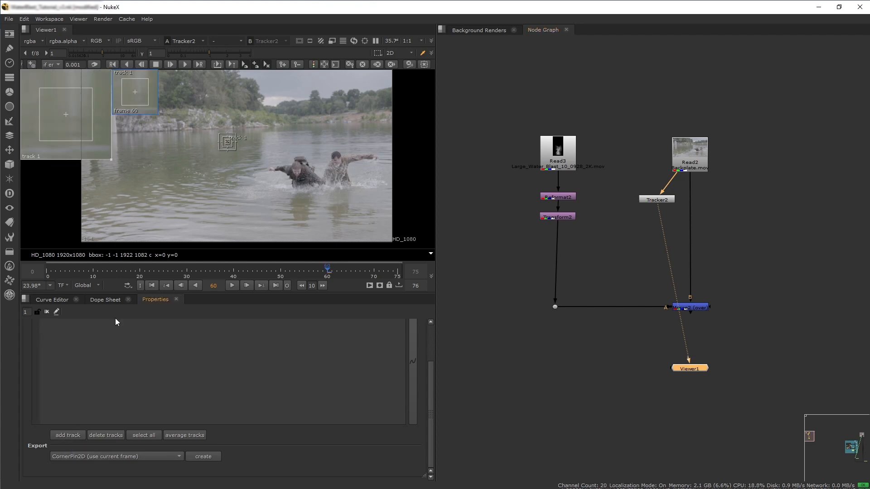
pyautogui.scroll(3, 301, 178)
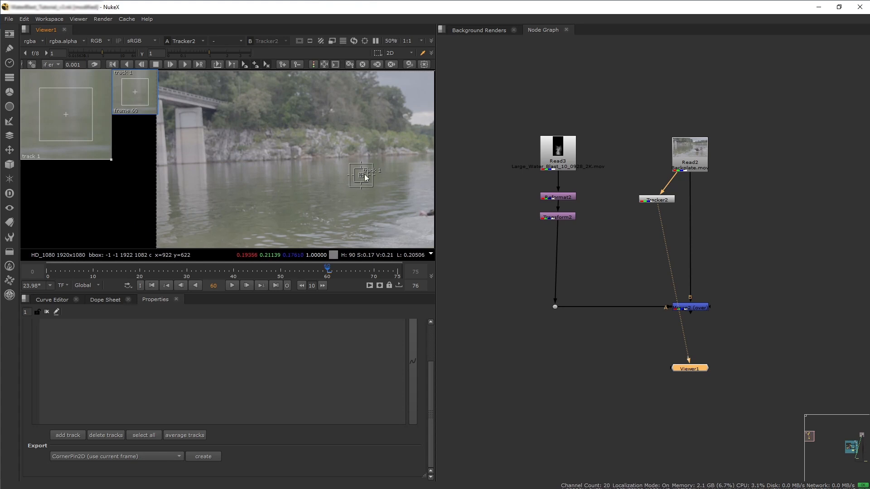
pyautogui.moveTo(360, 187); pyautogui.dragTo(205, 112)
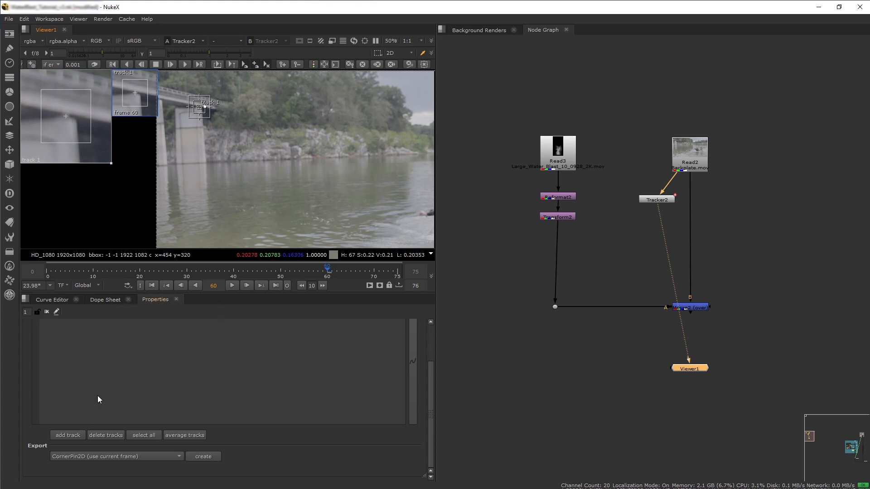
# Add a second track and place it on the rocks right of the pillar.
pyautogui.click(68, 435)
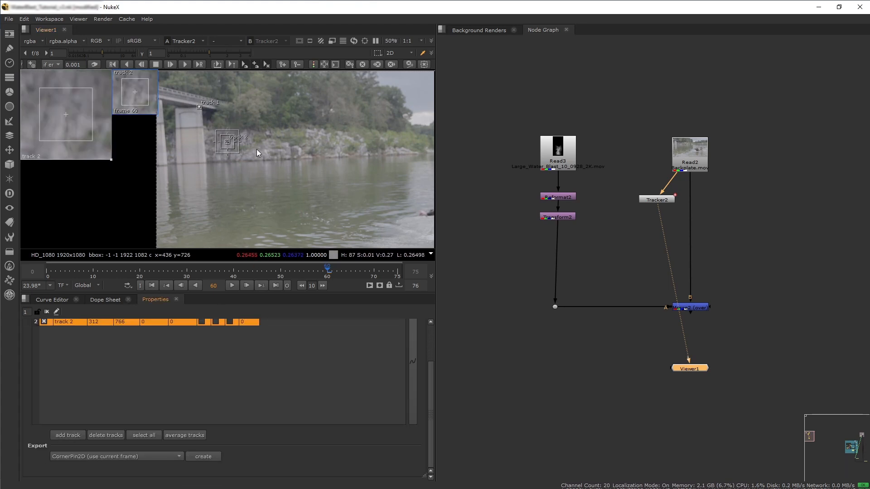
pyautogui.scroll(6, 232, 144)
pyautogui.click(230, 144)
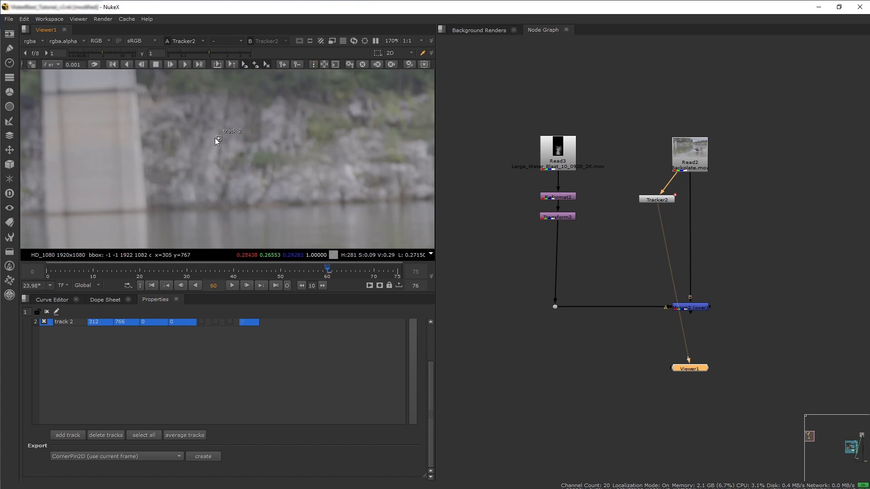
pyautogui.moveTo(216, 140); pyautogui.dragTo(254, 144)
pyautogui.scroll(1, 154, 385)
pyautogui.scroll(1, 154, 388)
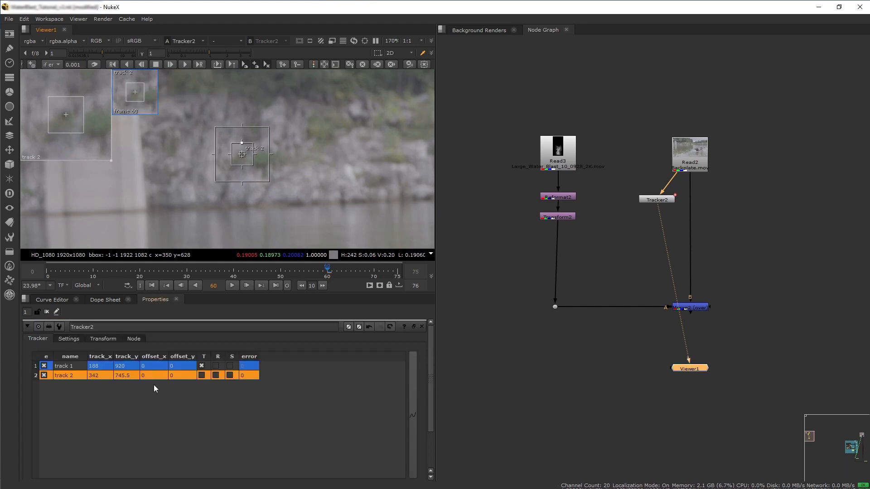
# Enable translate and rotate tracking for both tracks.
pyautogui.click(69, 366)
pyautogui.click(73, 375)
pyautogui.click(201, 375)
pyautogui.click(216, 366)
pyautogui.click(217, 374)
pyautogui.keyDown('shift'); pyautogui.click(75, 366); pyautogui.keyUp('shift')
pyautogui.scroll(-5, 162, 174)
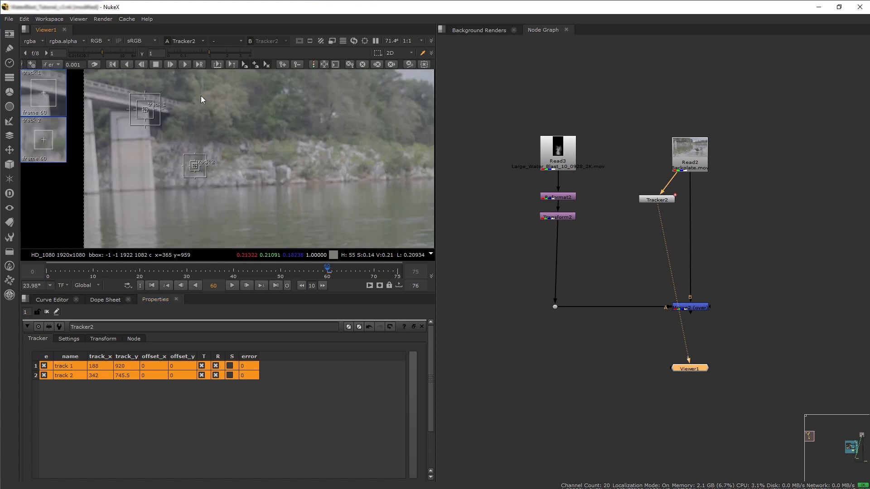
# Track both points forward and backward through the shot, then scrub back to the first frame.
pyautogui.click(184, 64)
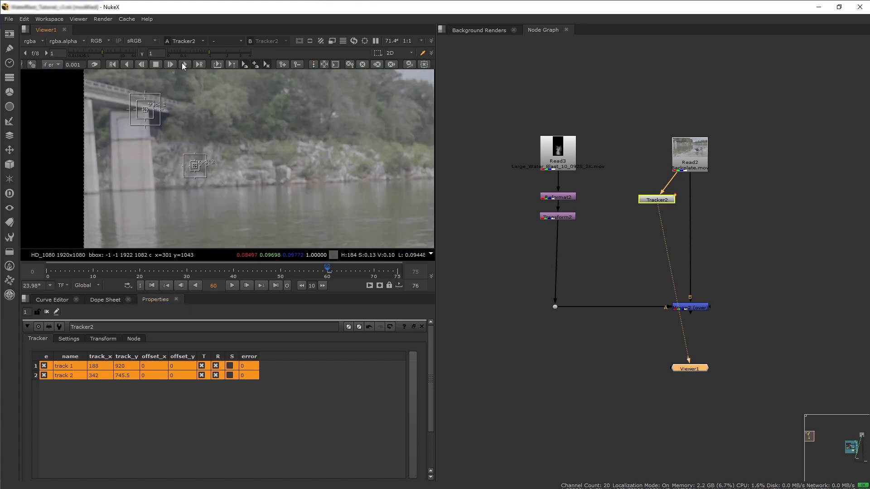
pyautogui.click(128, 64)
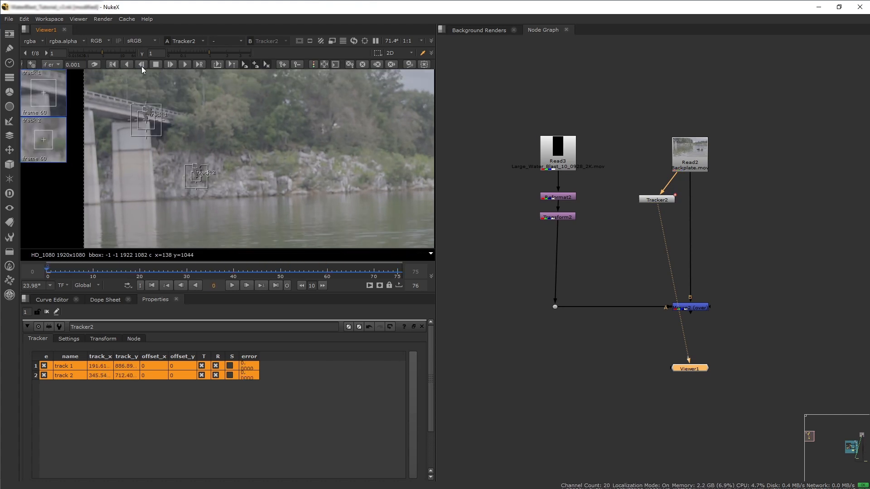
pyautogui.click(96, 276)
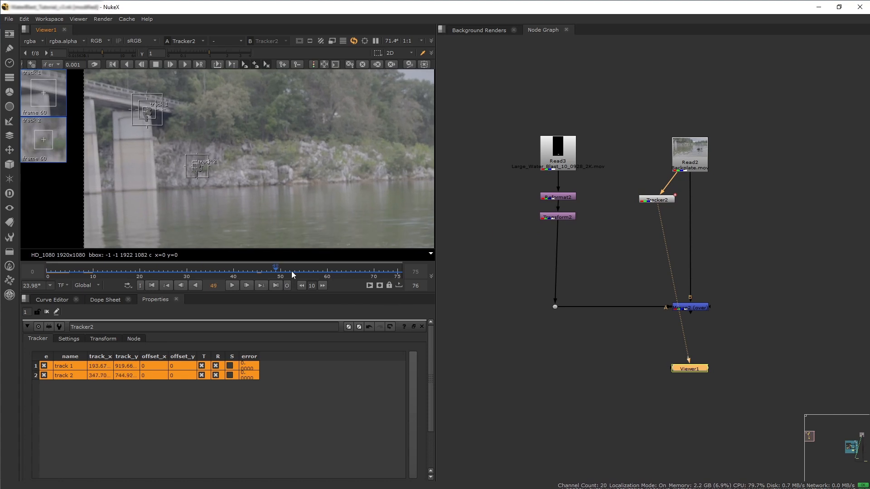
pyautogui.moveTo(114, 283); pyautogui.dragTo(46, 278)
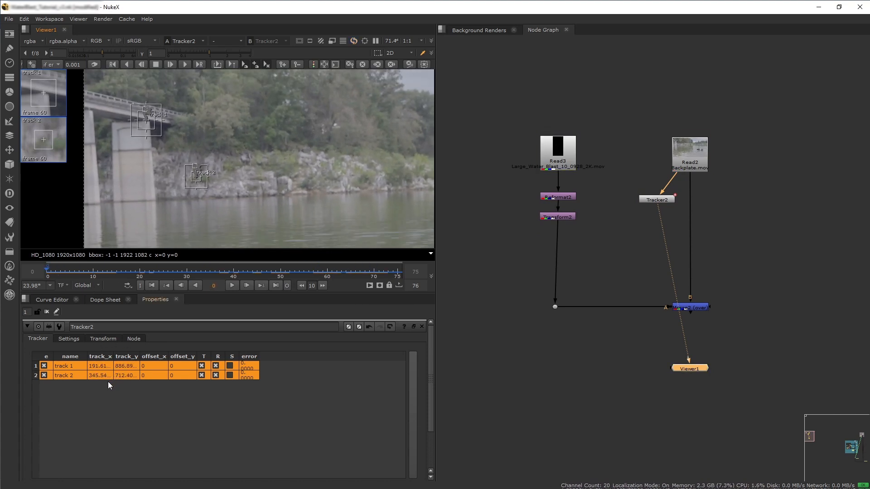
# Export a Transform (match-move) node from the Tracker and place it in the node graph.
pyautogui.click(103, 339)
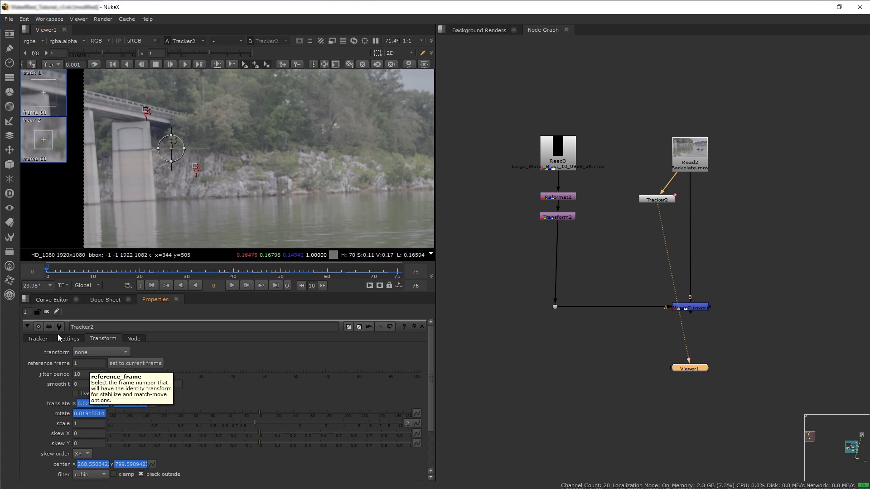
pyautogui.click(41, 339)
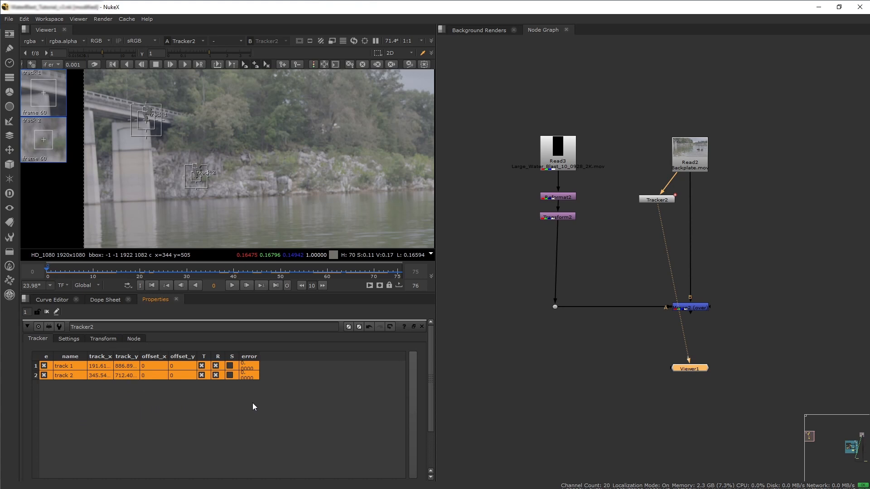
pyautogui.scroll(-3, 153, 385)
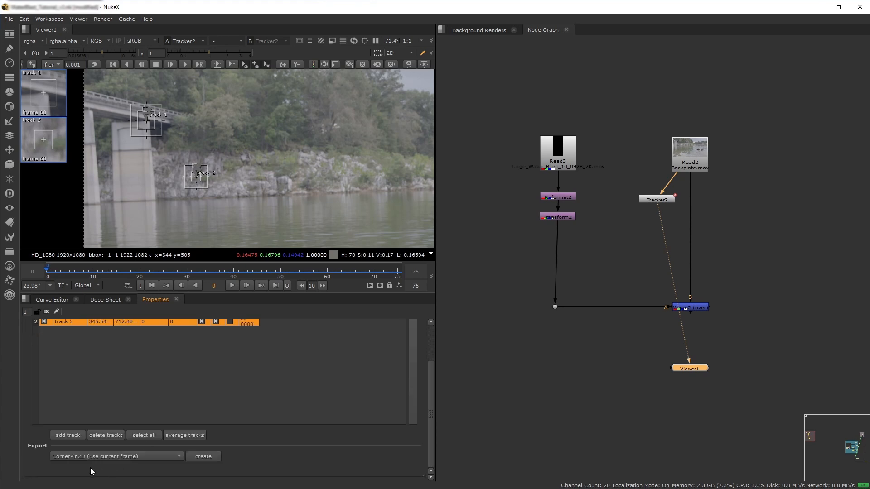
pyautogui.click(169, 458)
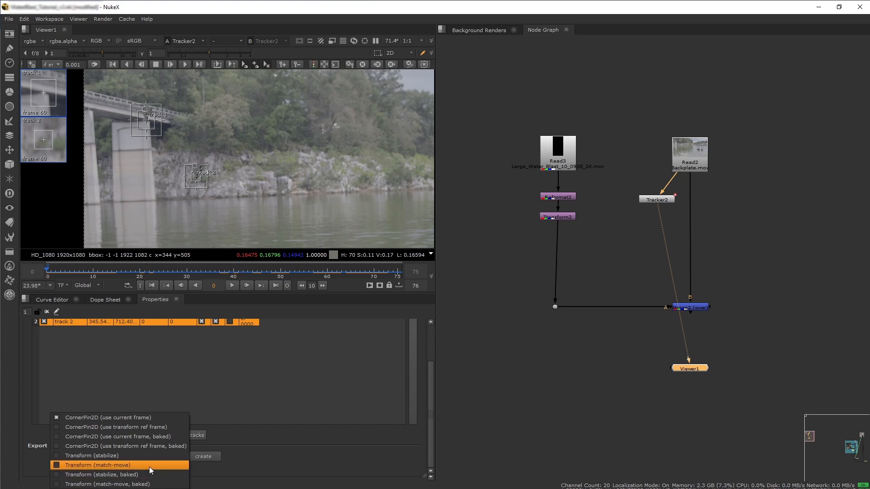
pyautogui.click(150, 467)
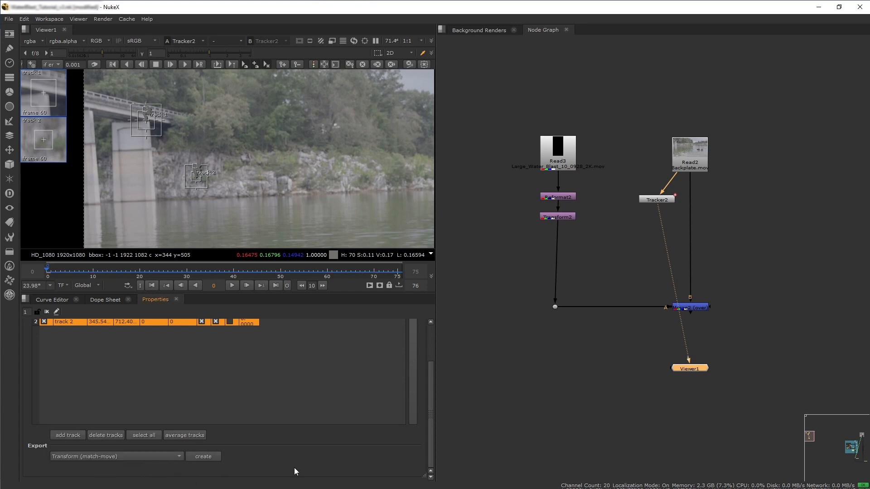
pyautogui.click(207, 456)
pyautogui.moveTo(718, 212); pyautogui.dragTo(625, 238)
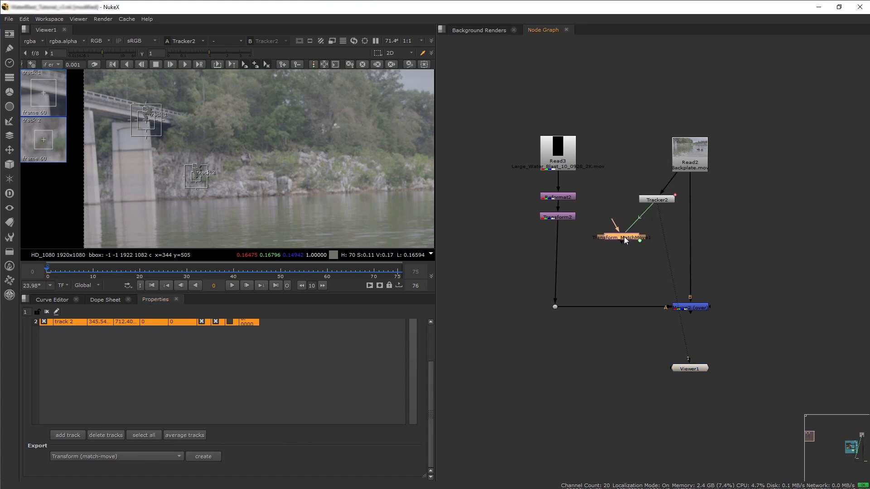
# Insert the match-move Transform into the water blast branch below Transform2.
pyautogui.doubleClick(622, 238)
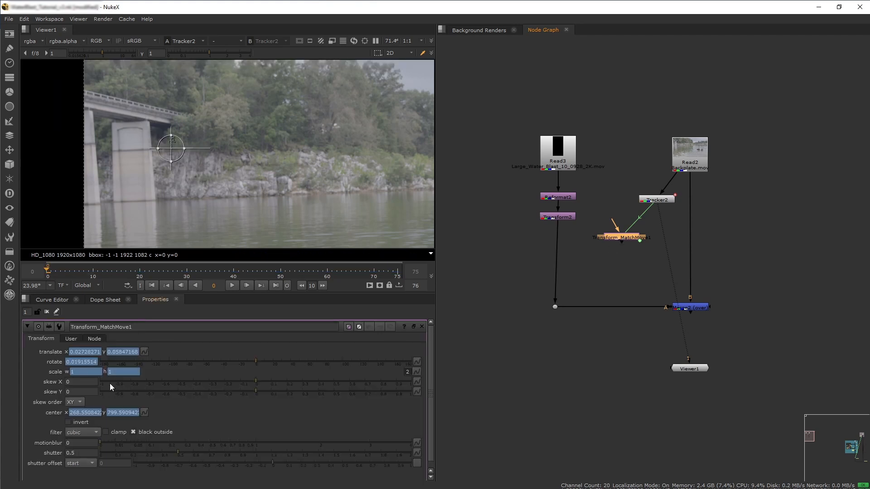
pyautogui.doubleClick(658, 200)
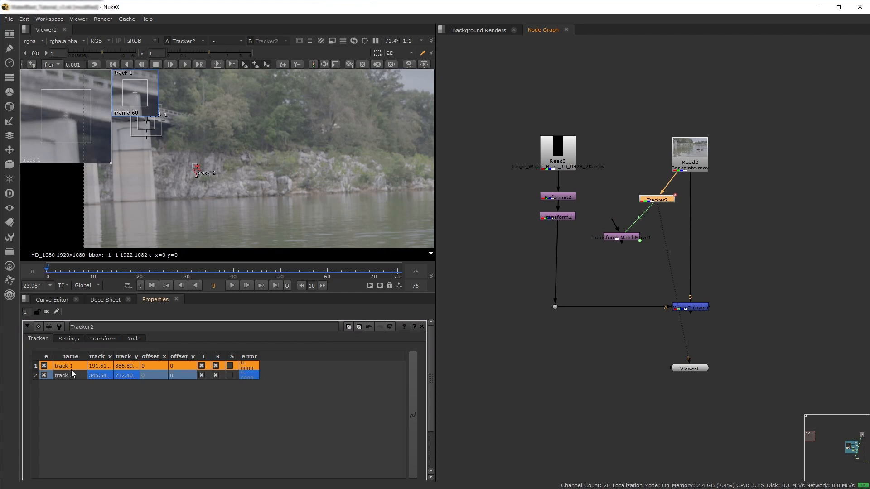
pyautogui.doubleClick(625, 236)
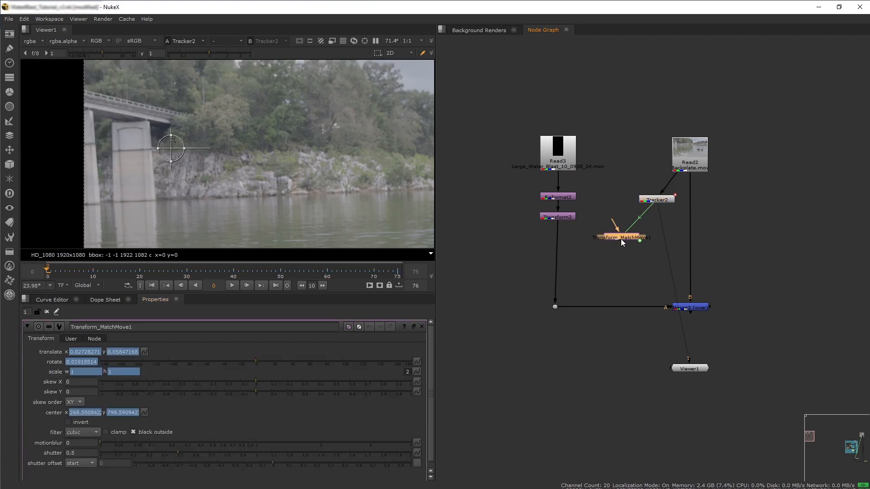
pyautogui.moveTo(632, 236); pyautogui.dragTo(566, 268)
# View the Merge node and play back the tracked composite.
pyautogui.click(694, 309)
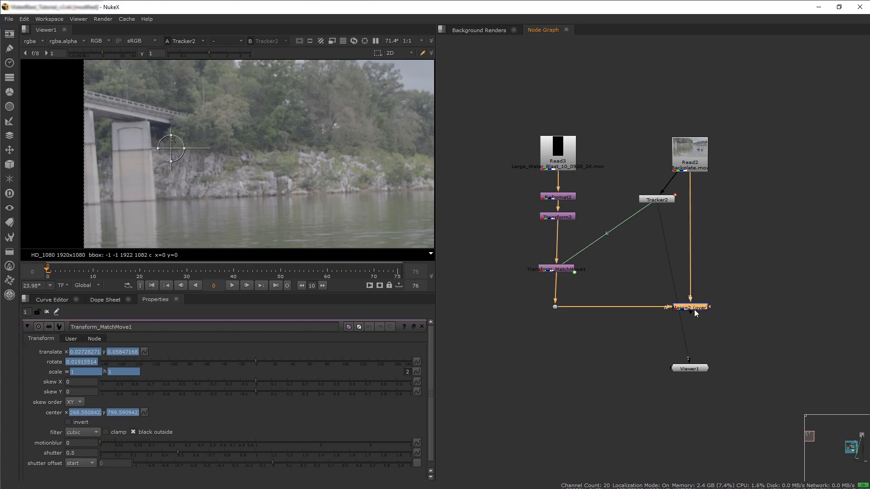
pyautogui.press('1')
pyautogui.moveTo(270, 199); pyautogui.dragTo(209, 186, button='middle')
pyautogui.click(231, 285)
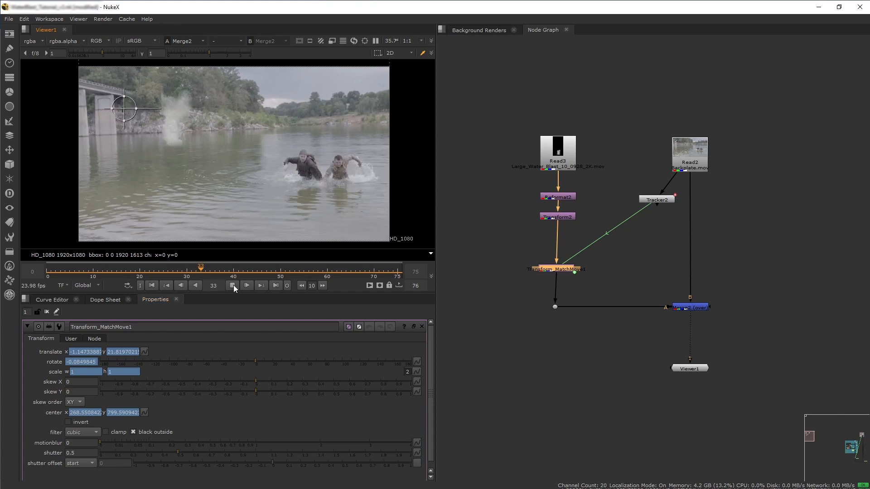
pyautogui.click(233, 286)
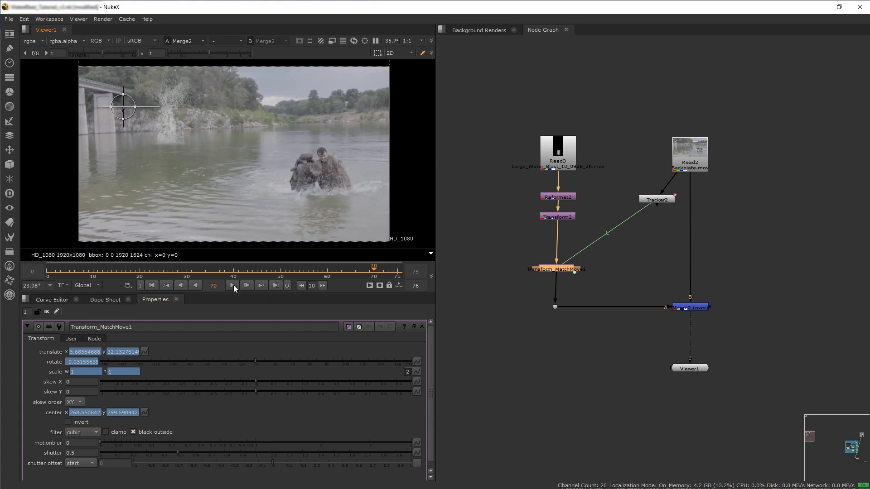
# Inspect the water blast Read's metadata for its frame rate.
pyautogui.doubleClick(560, 136)
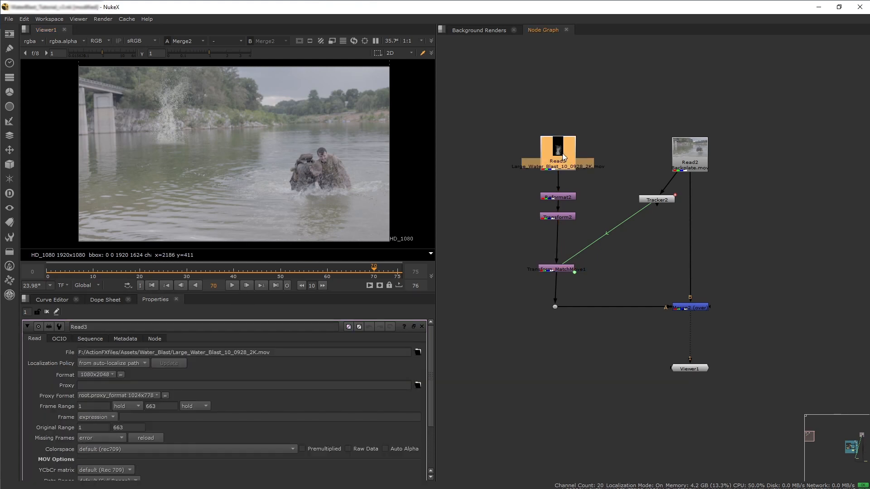
pyautogui.click(126, 340)
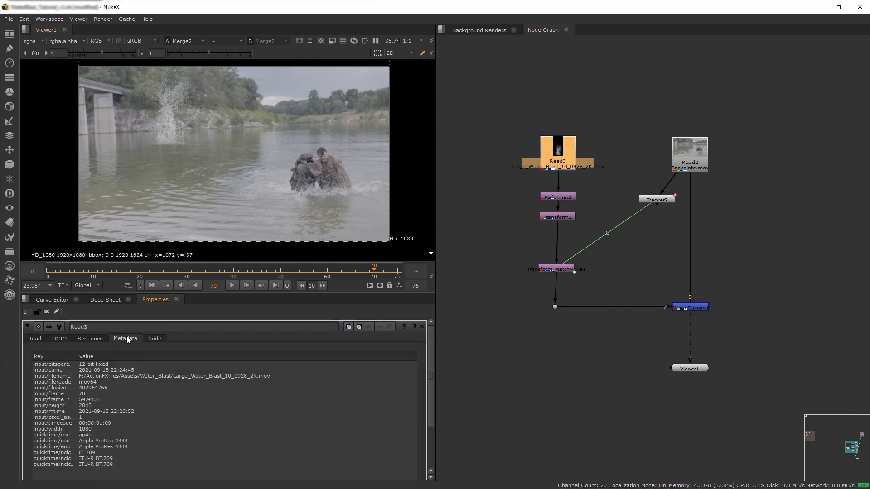
pyautogui.click(123, 400)
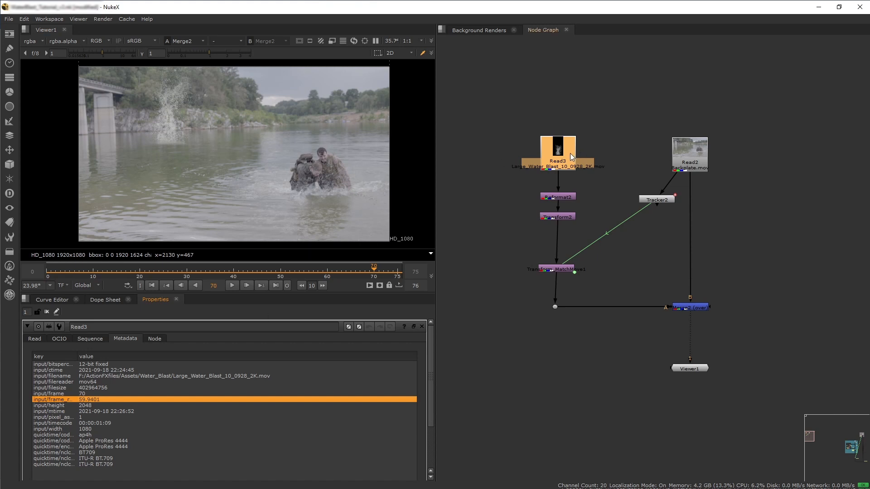
# Add a Kronos node directly below the water blast Read, above Reformat2.
pyautogui.click(505, 178)
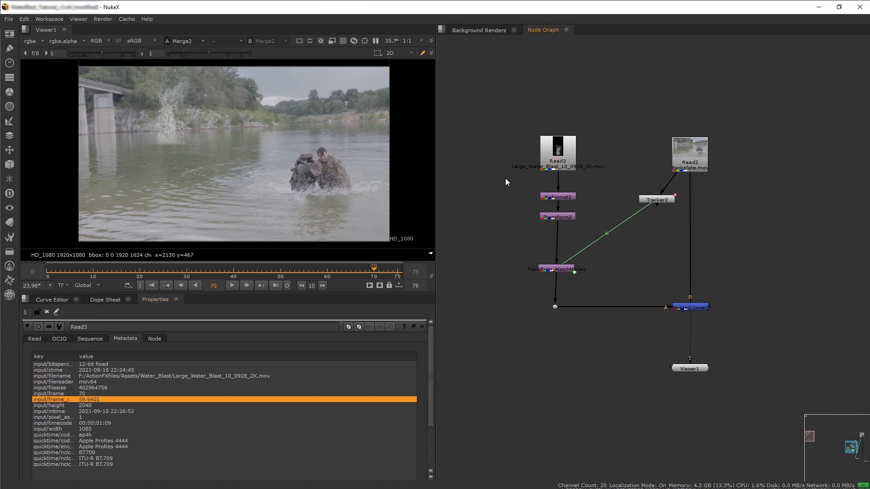
pyautogui.press('Tab')
pyautogui.write('krono')
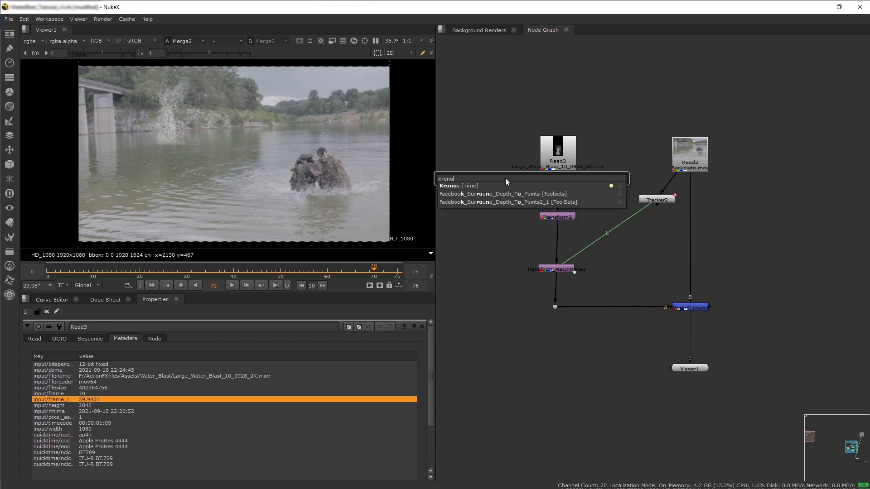
pyautogui.press('Return')
pyautogui.moveTo(561, 153); pyautogui.dragTo(561, 117)
pyautogui.moveTo(515, 189); pyautogui.dragTo(561, 166)
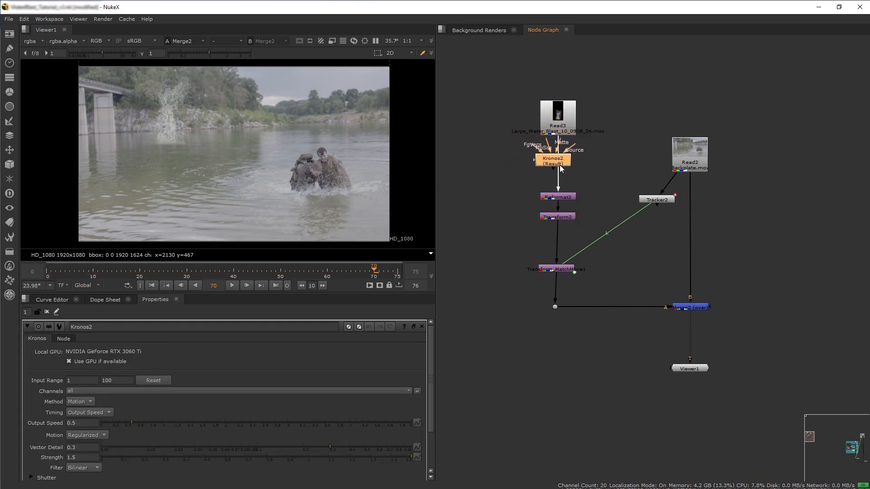
pyautogui.scroll(-3, 283, 401)
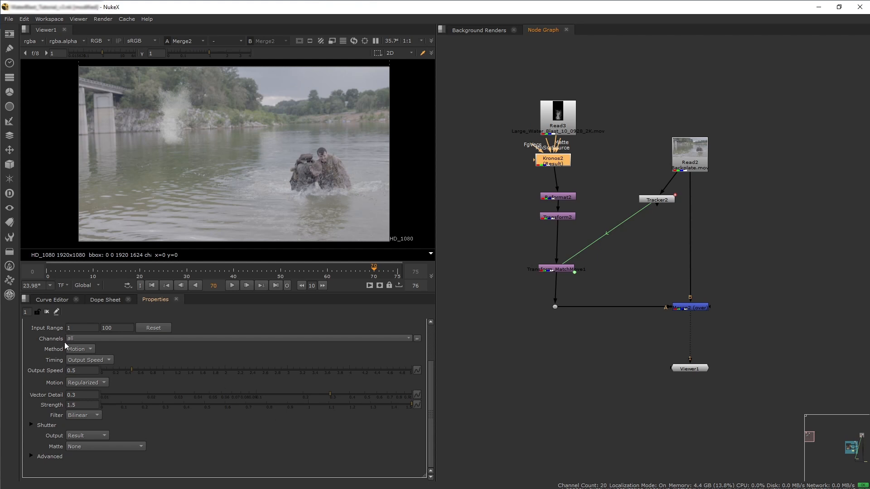
pyautogui.scroll(3, 51, 356)
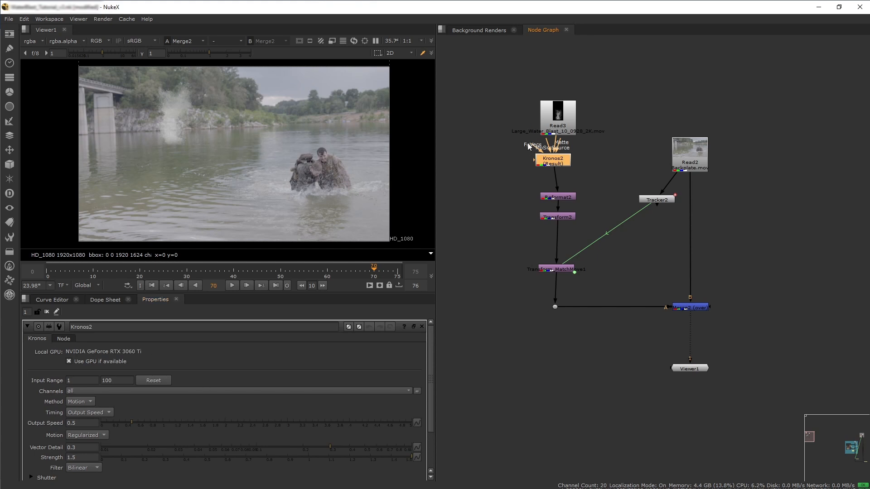
# Set the Kronos input range end to 663, matching the water blast Read's frame range.
pyautogui.doubleClick(562, 122)
pyautogui.click(35, 339)
pyautogui.click(162, 407)
pyautogui.doubleClick(162, 406)
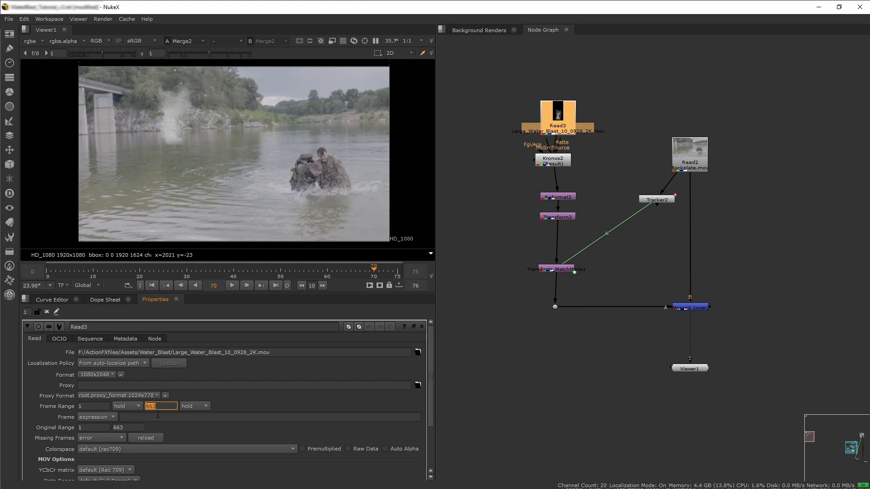
pyautogui.doubleClick(559, 166)
pyautogui.click(117, 381)
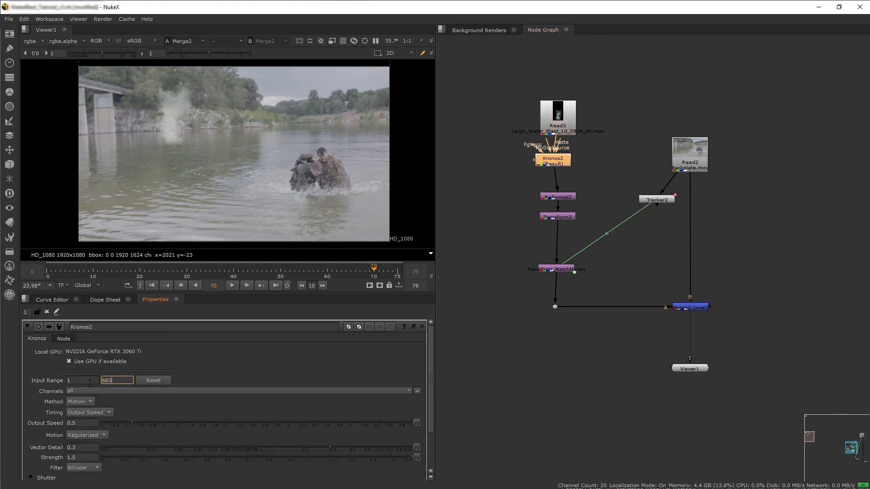
pyautogui.click(90, 382)
# Set the Kronos output speed to 2.5 and play back the composite.
pyautogui.scroll(-1, 35, 414)
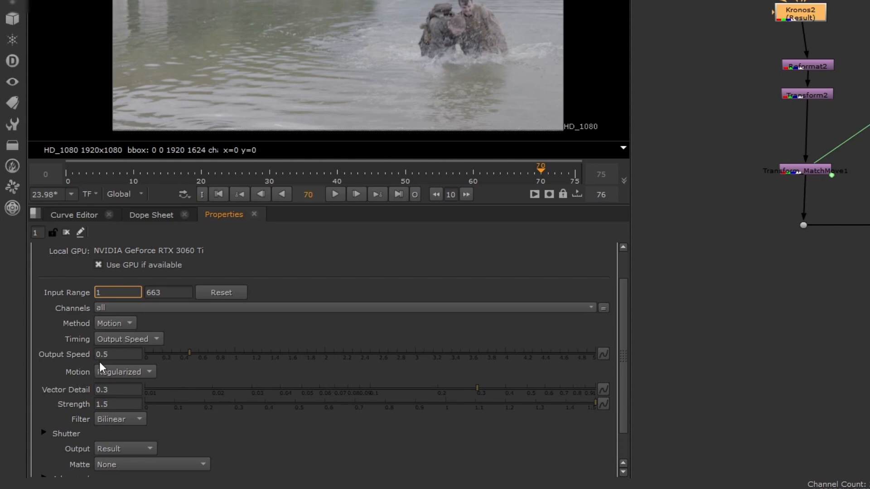
pyautogui.doubleClick(113, 354)
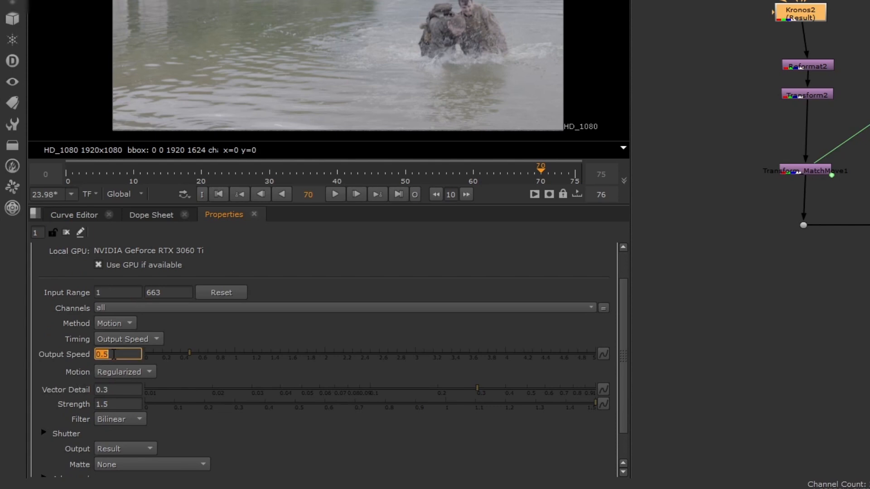
pyautogui.write('2.5')
pyautogui.click(113, 390)
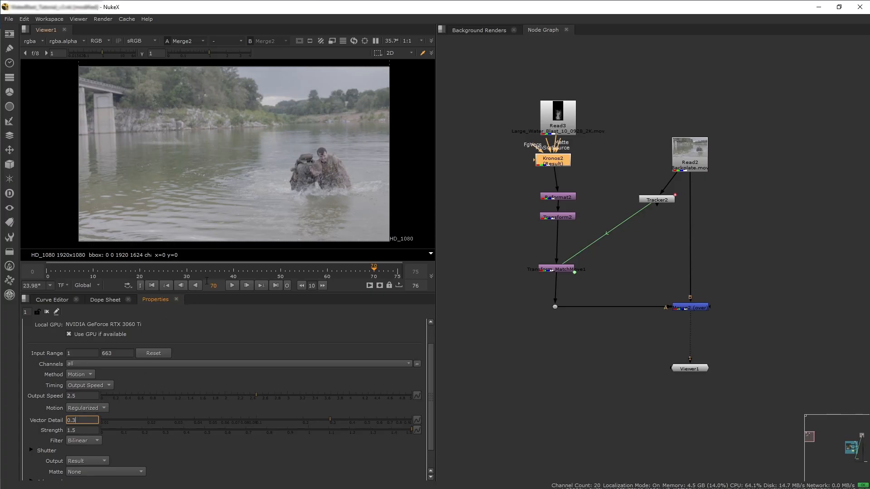
pyautogui.click(231, 285)
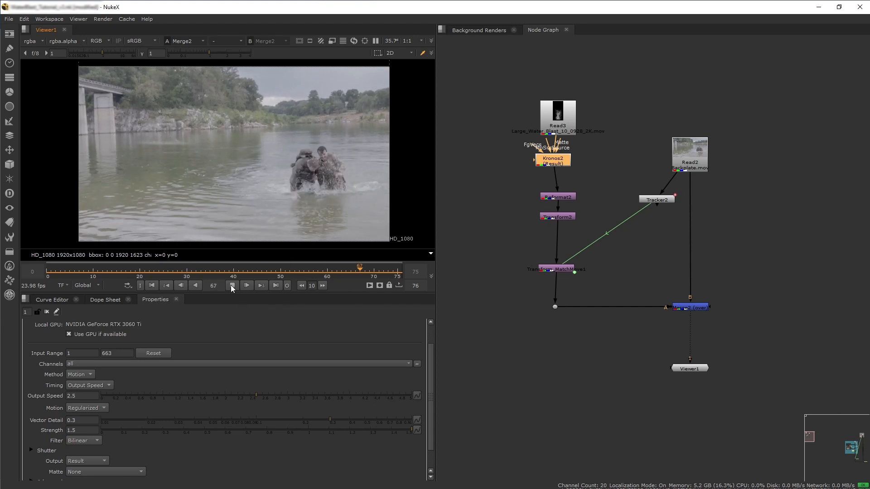
pyautogui.click(231, 285)
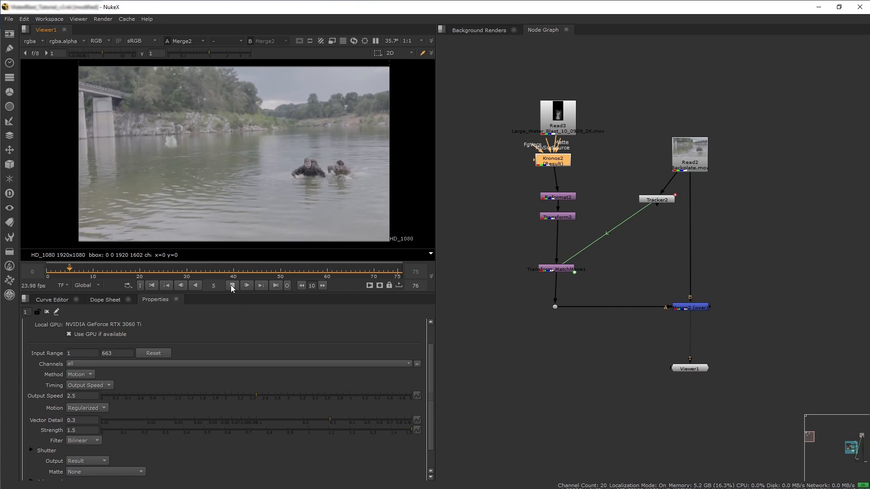
# Set the Kronos output speed to 2.7 and play back the composite.
pyautogui.click(230, 285)
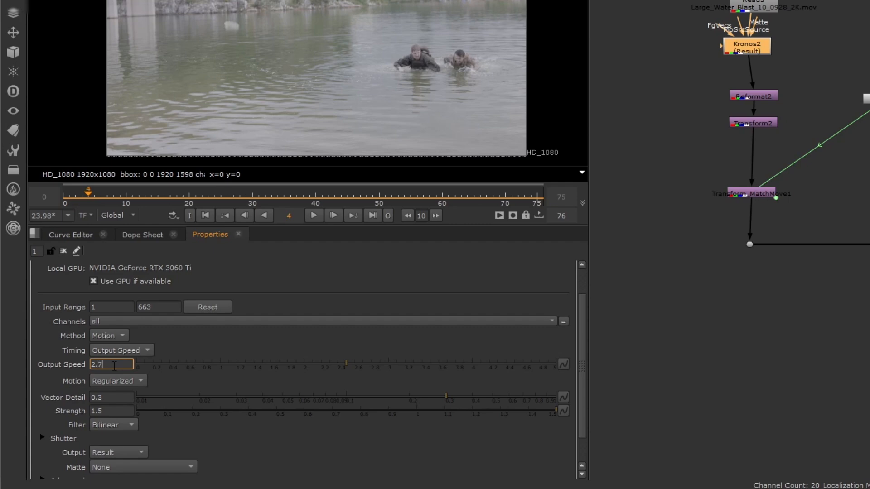
pyautogui.click(146, 308)
pyautogui.click(314, 215)
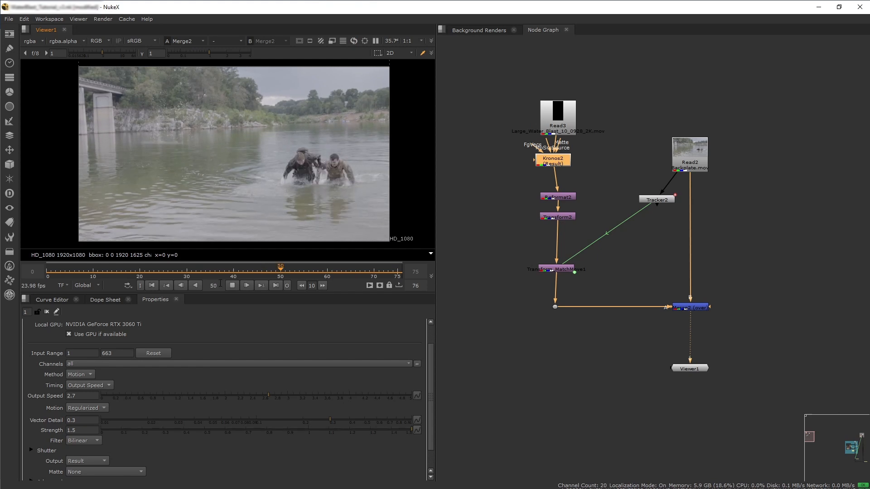
# View the backplate Read on its own in the viewer.
pyautogui.scroll(-2, 137, 359)
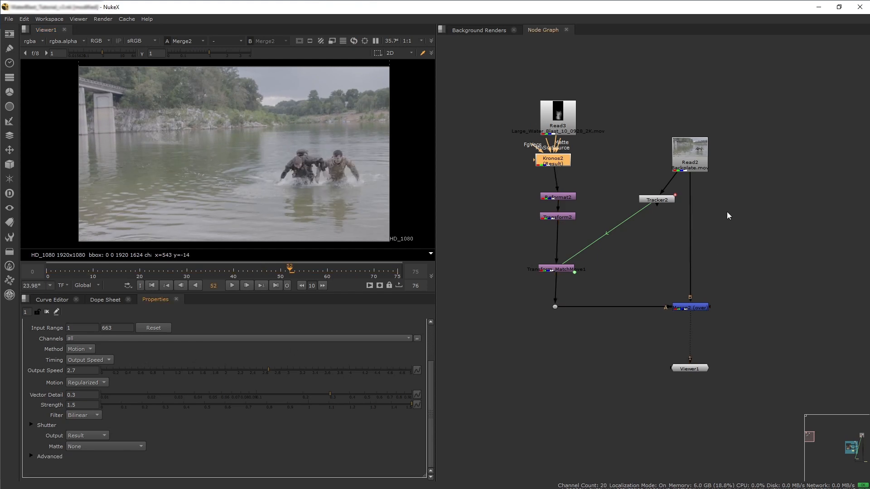
pyautogui.click(699, 152)
pyautogui.press('1')
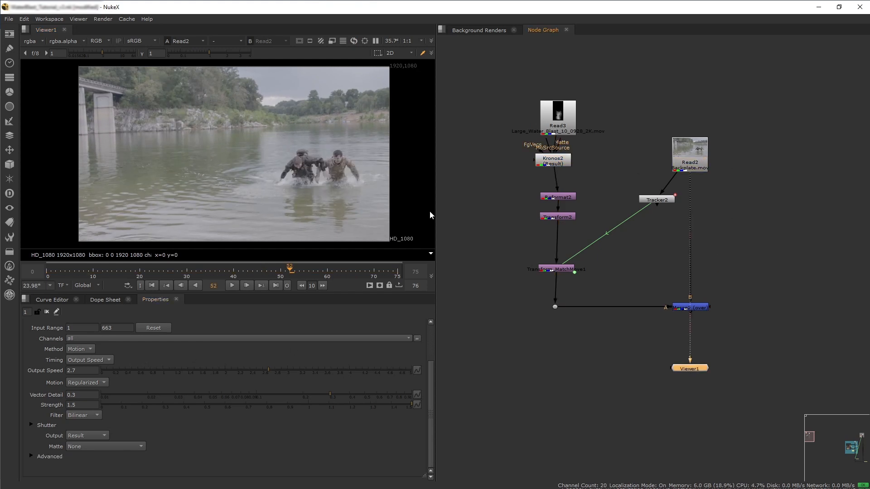
# Inspect the backplate up close by scrubbing, then view the Merge composite at frame 40.
pyautogui.scroll(5, 265, 195)
pyautogui.moveTo(217, 227); pyautogui.dragTo(387, 192, button='middle')
pyautogui.click(294, 270)
pyautogui.moveTo(295, 270); pyautogui.dragTo(365, 269)
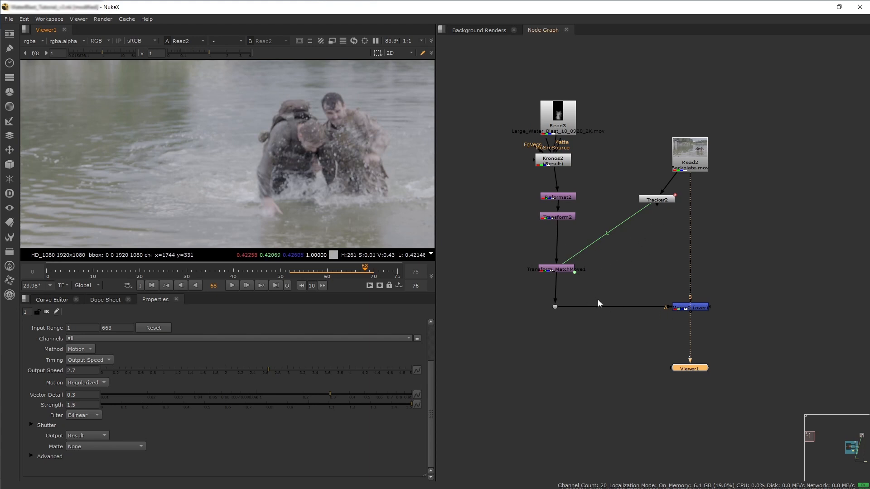
pyautogui.click(692, 308)
pyautogui.press('1')
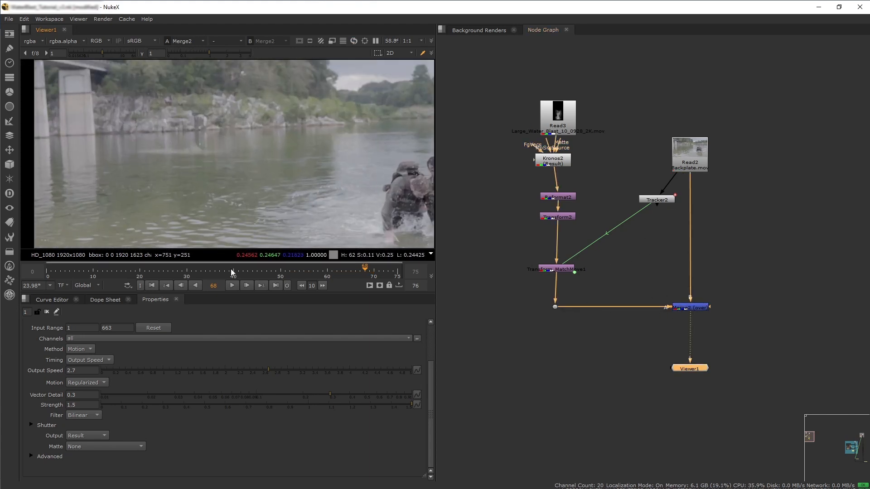
pyautogui.click(234, 270)
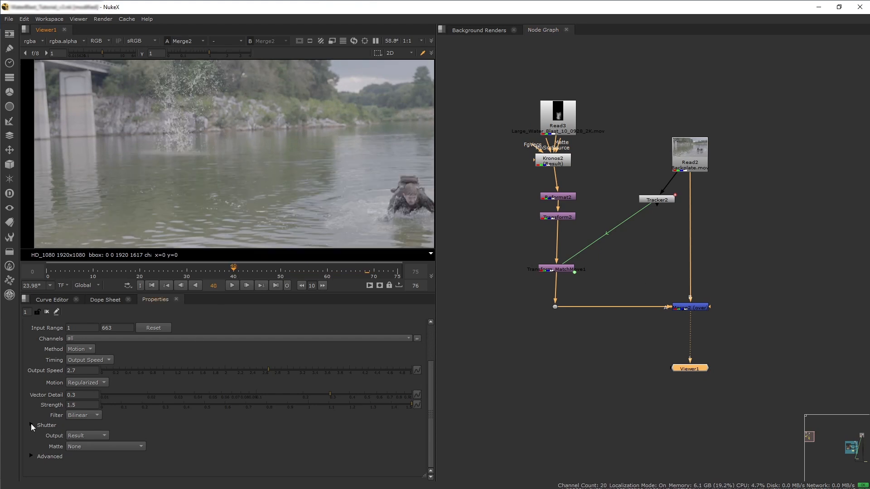
# Enable Kronos shutter blur with Shutter Samples set to 10 and Shutter Time set to 2.
pyautogui.click(31, 425)
pyautogui.scroll(-2, 45, 388)
pyautogui.click(84, 406)
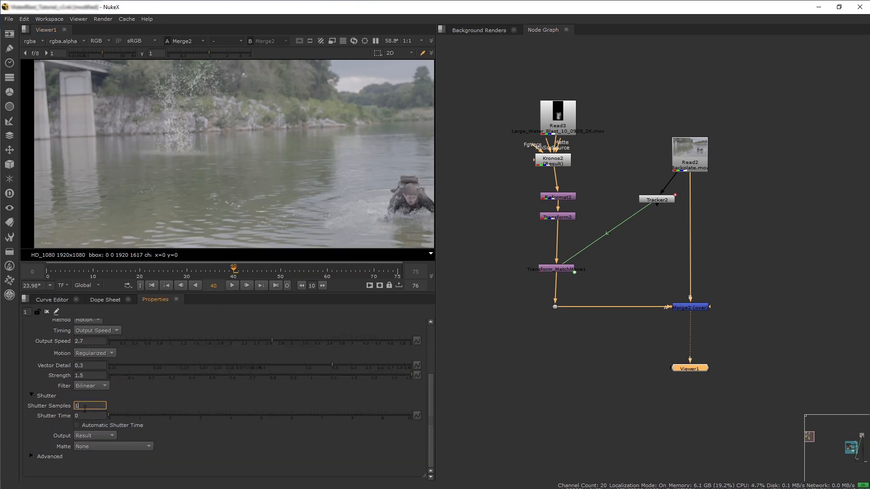
pyautogui.click(89, 415)
pyautogui.doubleClick(89, 416)
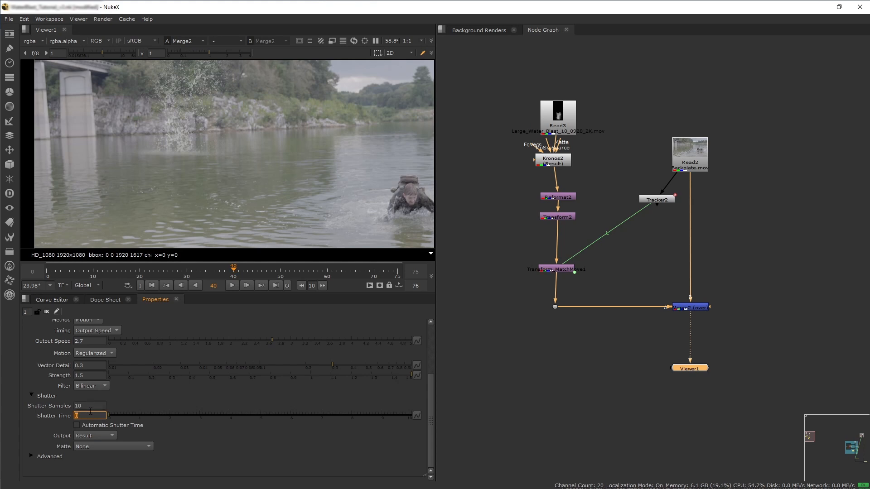
pyautogui.click(91, 406)
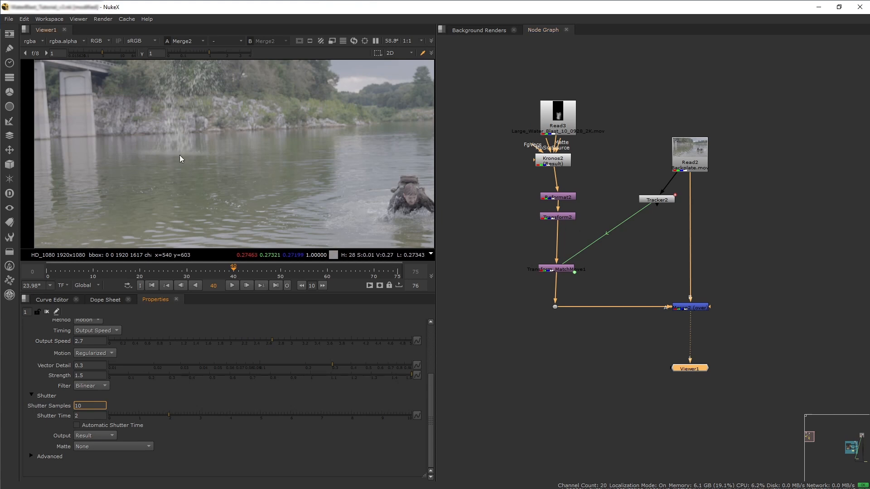
# Rearrange the node tree to make room and add a dot on the pipe below Transform2.
pyautogui.moveTo(555, 297); pyautogui.dragTo(595, 394, button='middle')
pyautogui.moveTo(731, 256); pyautogui.dragTo(731, 95)
pyautogui.moveTo(698, 295); pyautogui.dragTo(705, 134)
pyautogui.moveTo(698, 450); pyautogui.dragTo(679, 314, button='middle')
pyautogui.moveTo(709, 328); pyautogui.dragTo(709, 313)
pyautogui.moveTo(639, 122); pyautogui.dragTo(669, 288, button='middle')
pyautogui.moveTo(603, 240); pyautogui.dragTo(598, 108)
pyautogui.moveTo(603, 287); pyautogui.dragTo(608, 188)
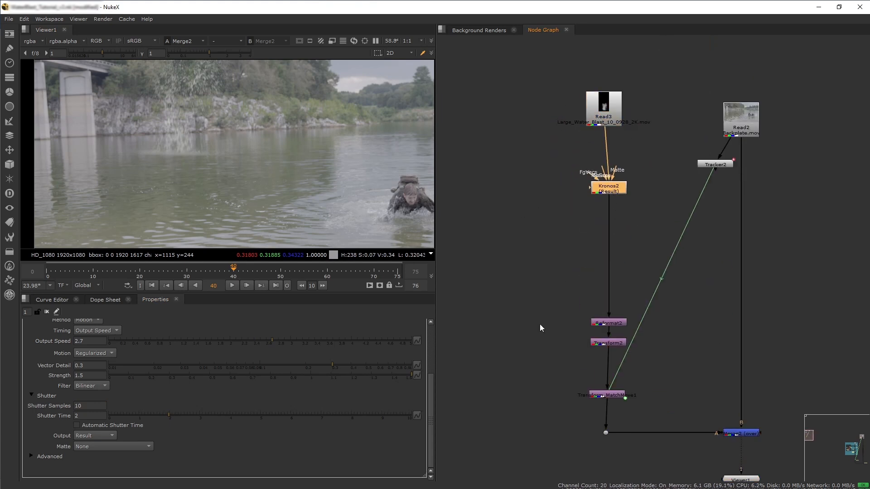
pyautogui.moveTo(573, 309); pyautogui.dragTo(638, 444)
pyautogui.moveTo(608, 343); pyautogui.dragTo(612, 237)
pyautogui.moveTo(575, 267); pyautogui.dragTo(639, 336)
pyautogui.moveTo(609, 289); pyautogui.dragTo(610, 395)
pyautogui.moveTo(611, 395); pyautogui.dragTo(609, 395)
pyautogui.moveTo(613, 217); pyautogui.dragTo(612, 237)
pyautogui.moveTo(612, 187); pyautogui.dragTo(614, 187)
pyautogui.scroll(-2, 646, 251)
pyautogui.moveTo(606, 109); pyautogui.dragTo(651, 393)
pyautogui.moveTo(625, 243); pyautogui.dragTo(571, 242)
pyautogui.click(584, 227)
pyautogui.moveTo(582, 222); pyautogui.dragTo(615, 222, button='middle')
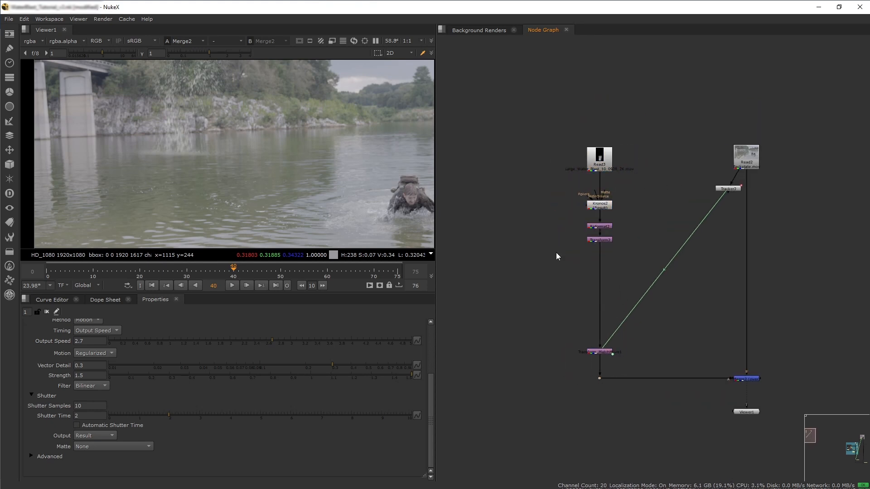
pyautogui.moveTo(566, 138); pyautogui.dragTo(635, 256)
pyautogui.moveTo(605, 240); pyautogui.dragTo(605, 199)
pyautogui.click(571, 213)
pyautogui.moveTo(604, 162); pyautogui.dragTo(604, 152)
pyautogui.click(558, 252)
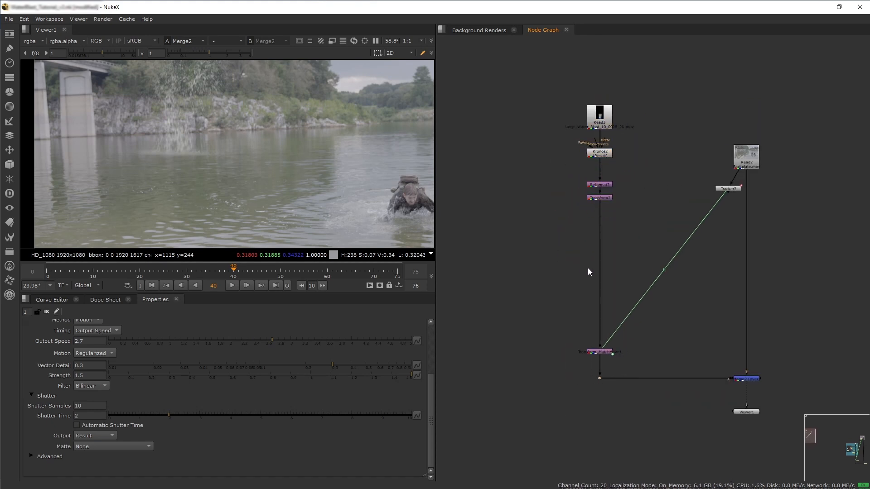
pyautogui.scroll(4, 676, 248)
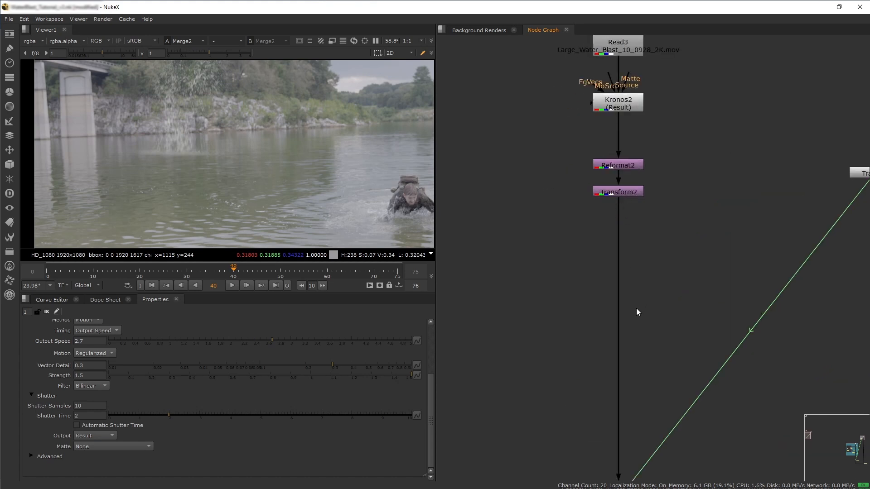
pyautogui.moveTo(619, 339); pyautogui.dragTo(619, 221)
pyautogui.moveTo(605, 292); pyautogui.dragTo(696, 321, button='middle')
pyautogui.click(626, 295)
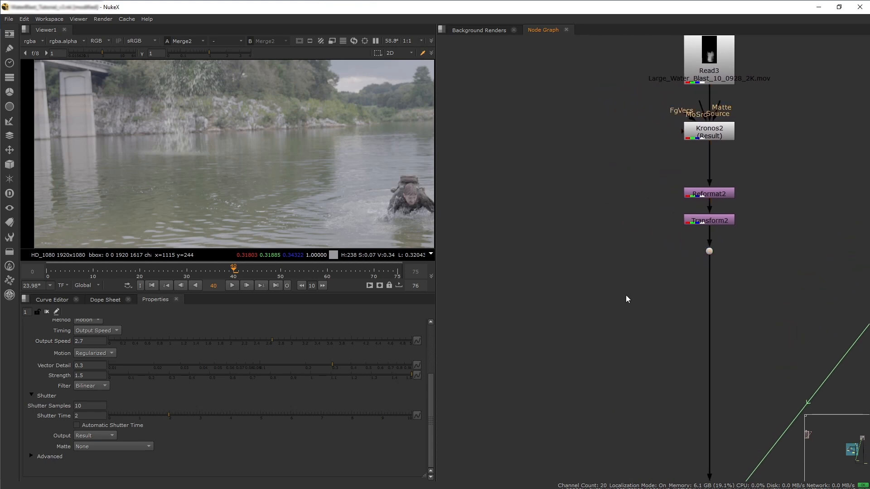
# Add a new Transform node branching off the dot beside the main pipe and view it.
pyautogui.press('Tab')
pyautogui.write('transform')
pyautogui.press('Return')
pyautogui.moveTo(626, 295); pyautogui.dragTo(709, 252)
pyautogui.moveTo(563, 259); pyautogui.dragTo(560, 256)
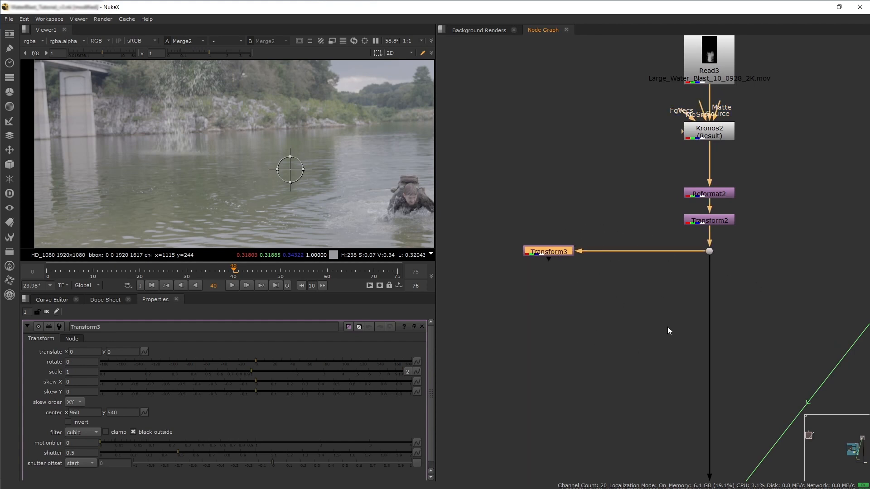
pyautogui.moveTo(575, 318); pyautogui.dragTo(588, 206, button='middle')
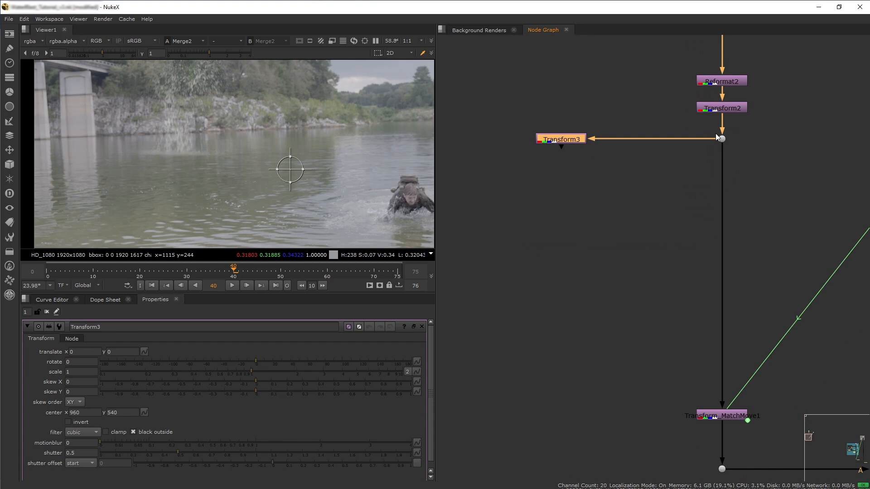
pyautogui.moveTo(540, 279); pyautogui.dragTo(546, 378, button='middle')
pyautogui.moveTo(560, 235); pyautogui.dragTo(537, 235)
pyautogui.press('1')
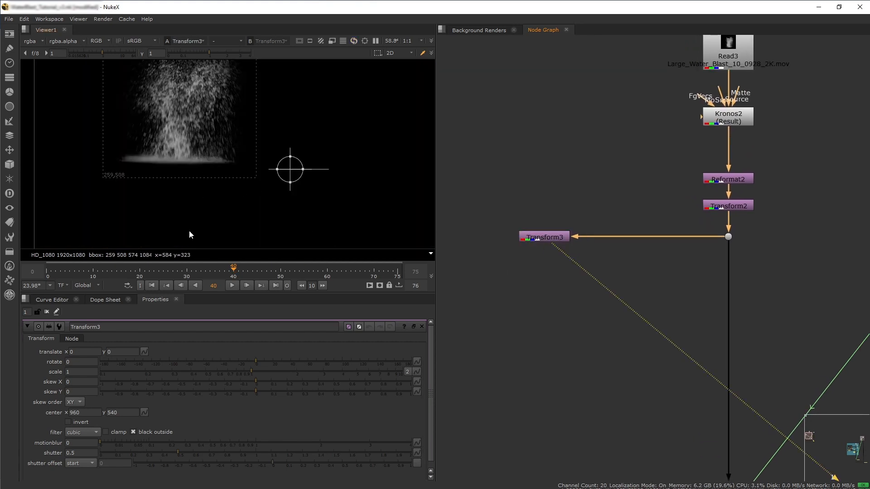
# Move Transform3's center to the base of the splash and flip it vertically with a scale height of -1.
pyautogui.press('ctrl')
pyautogui.keyDown('ctrl'); pyautogui.moveTo(290, 170); pyautogui.dragTo(177, 163); pyautogui.keyUp('ctrl')
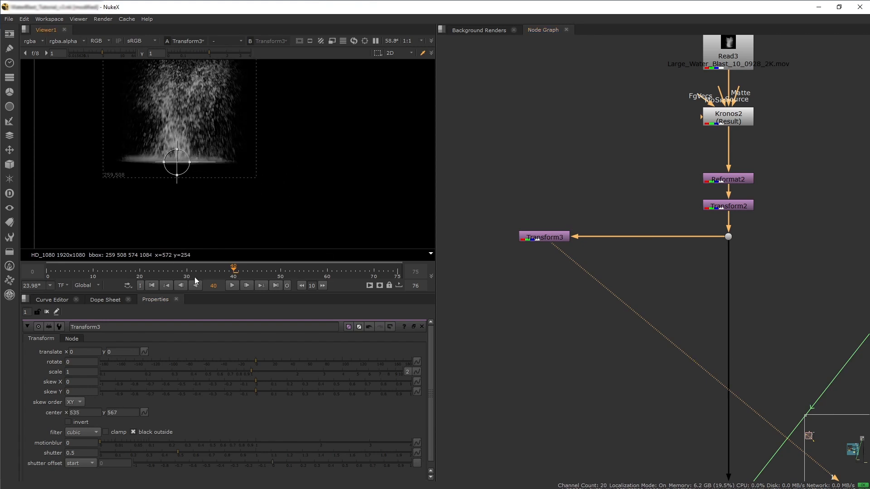
pyautogui.click(76, 372)
pyautogui.click(407, 372)
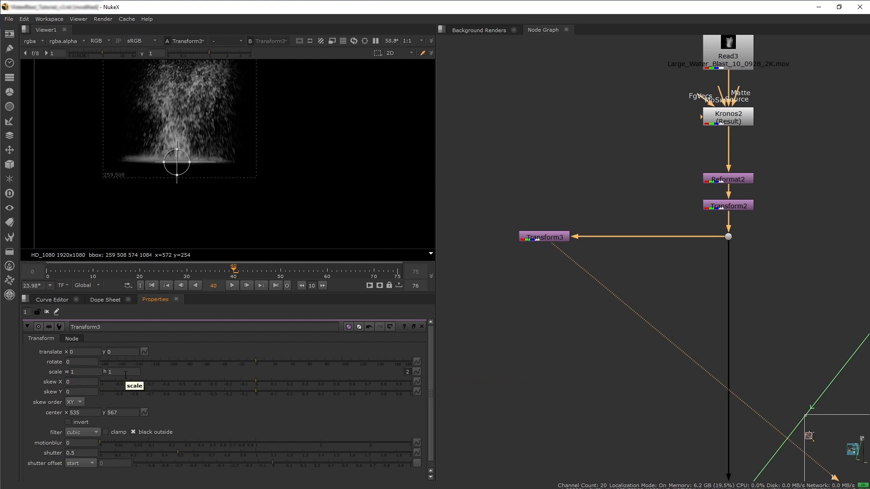
pyautogui.click(123, 373)
pyautogui.click(96, 372)
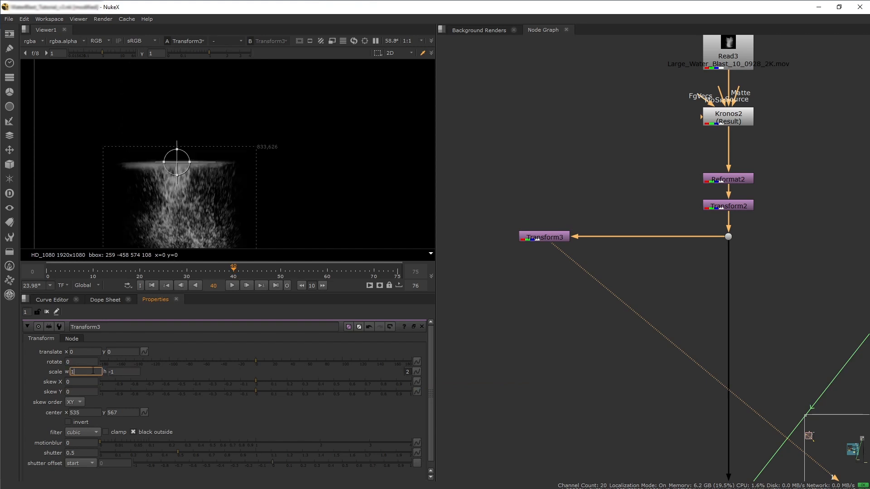
pyautogui.scroll(-4, 185, 219)
pyautogui.moveTo(186, 219); pyautogui.dragTo(183, 171, button='middle')
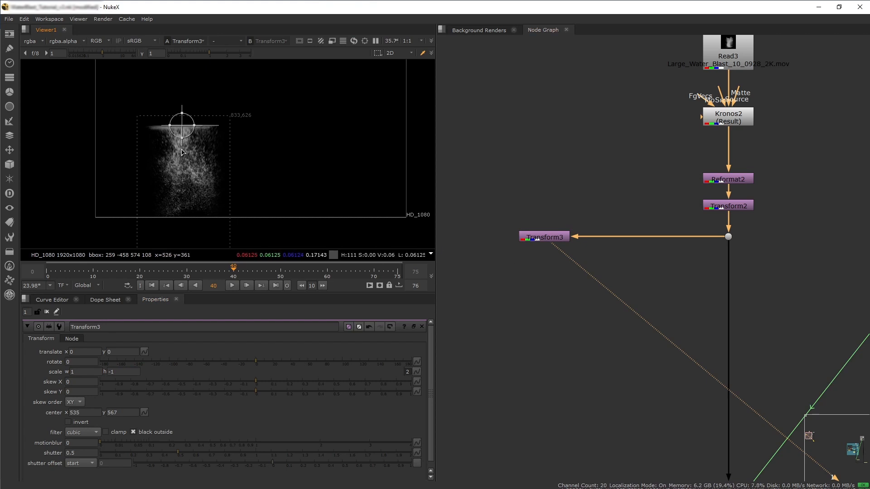
# Add a DirBlurWrapper node below Transform3.
pyautogui.click(508, 292)
pyautogui.press('Tab')
pyautogui.write('dirblur')
pyautogui.press('Return')
pyautogui.moveTo(507, 294); pyautogui.dragTo(543, 294)
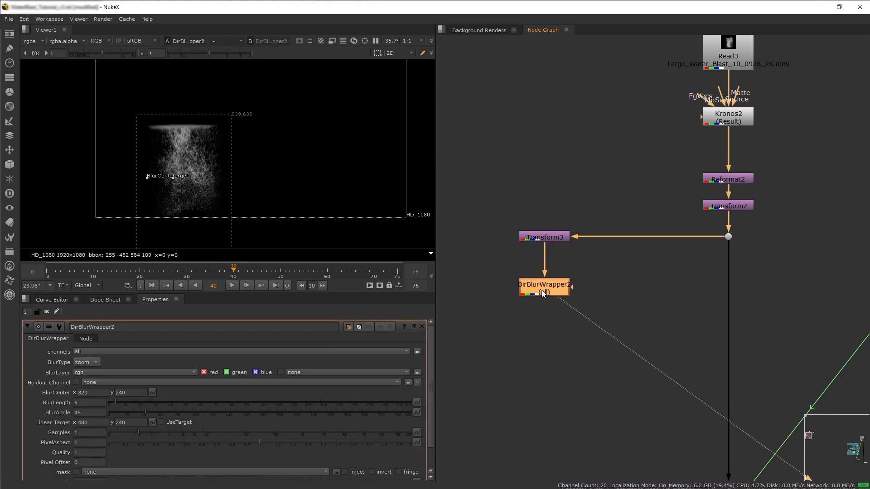
# Set the directional blur to linear type with a BlurAngle of 180 and BlurLength of 27.5.
pyautogui.click(90, 364)
pyautogui.click(83, 382)
pyautogui.click(87, 413)
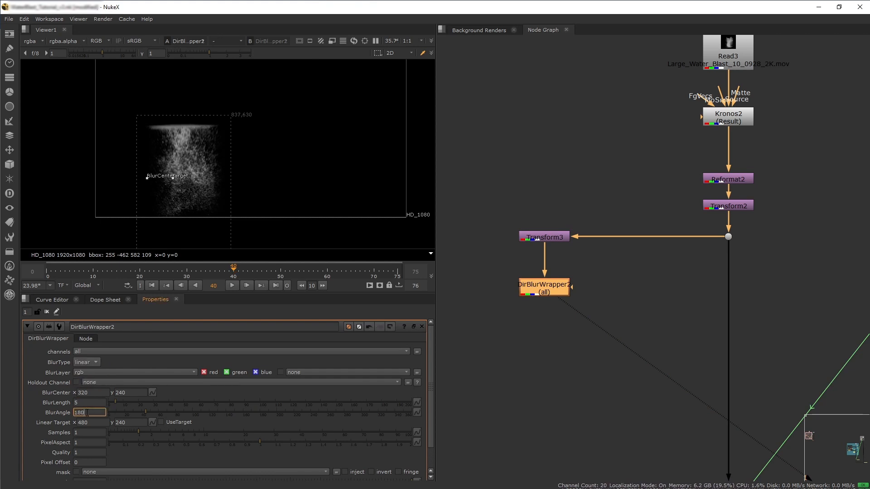
pyautogui.click(89, 403)
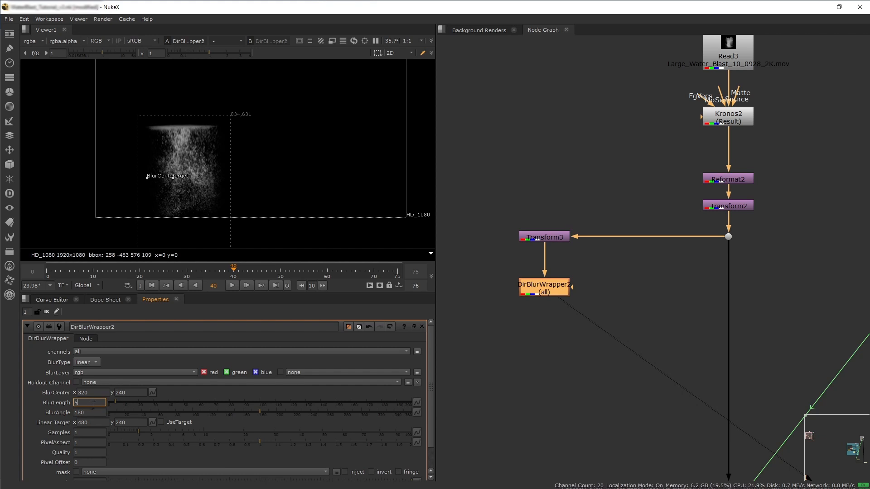
pyautogui.click(151, 402)
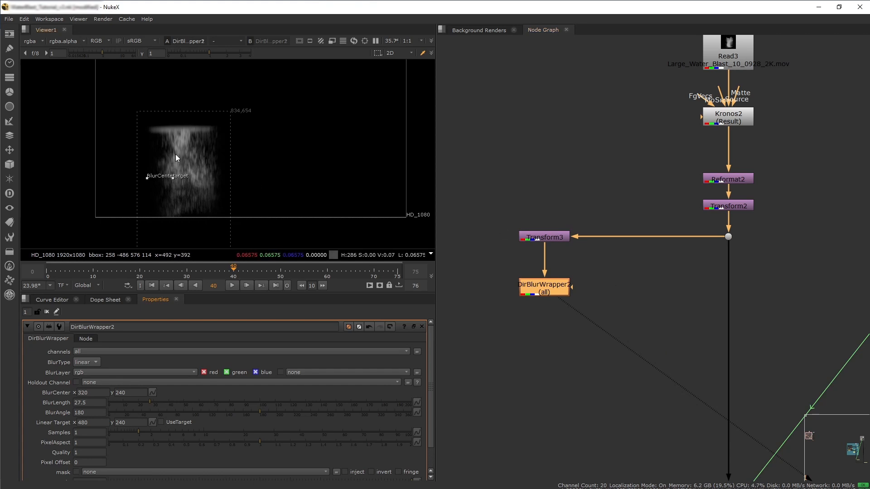
# Compare the backplate's water surface with the blurred splash reflection in the viewer.
pyautogui.moveTo(771, 231); pyautogui.dragTo(649, 253, button='middle')
pyautogui.scroll(-3, 753, 251)
pyautogui.click(810, 192)
pyautogui.press('1')
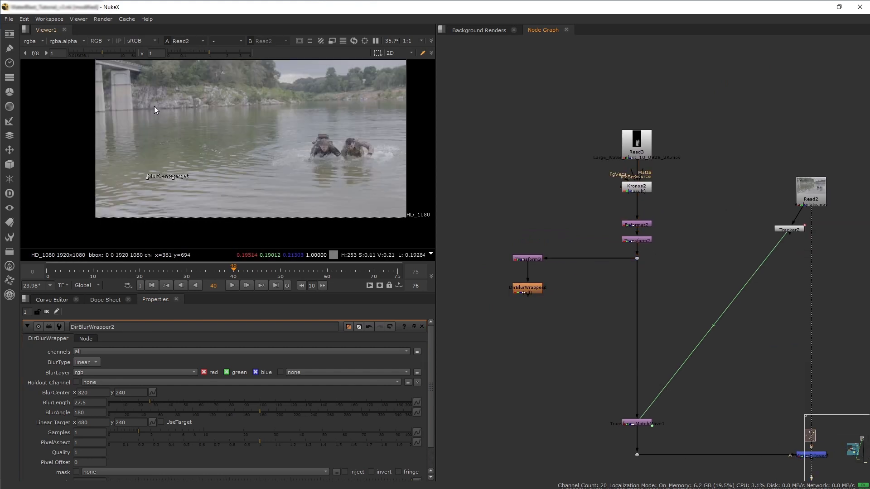
pyautogui.moveTo(115, 137); pyautogui.dragTo(175, 160, button='middle')
pyautogui.scroll(5, 175, 159)
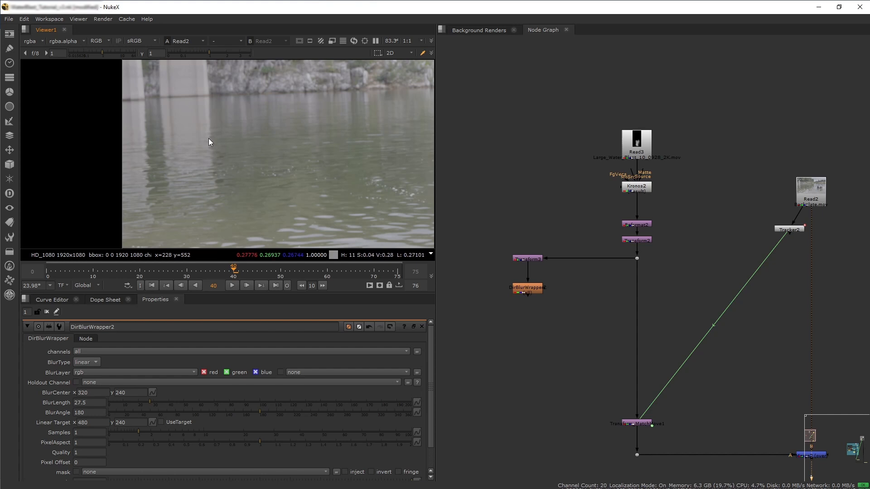
pyautogui.click(534, 289)
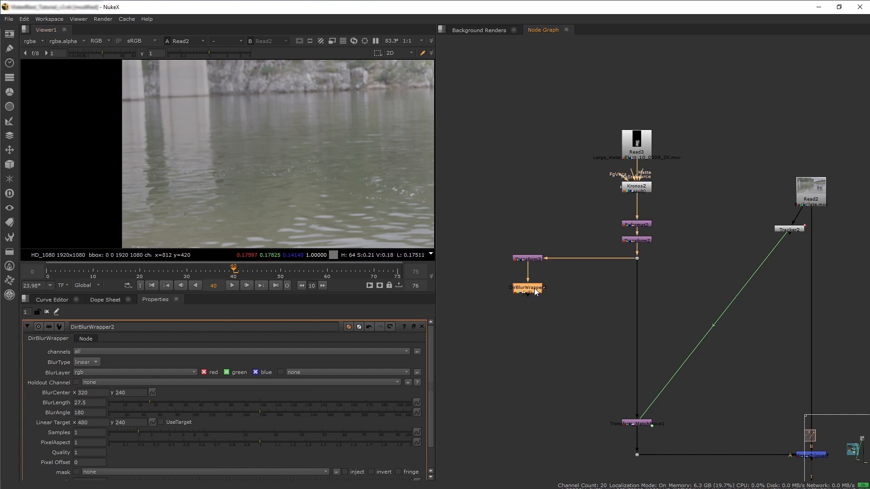
pyautogui.press('1')
pyautogui.scroll(-3, 307, 183)
pyautogui.moveTo(322, 191); pyautogui.dragTo(261, 131, button='middle')
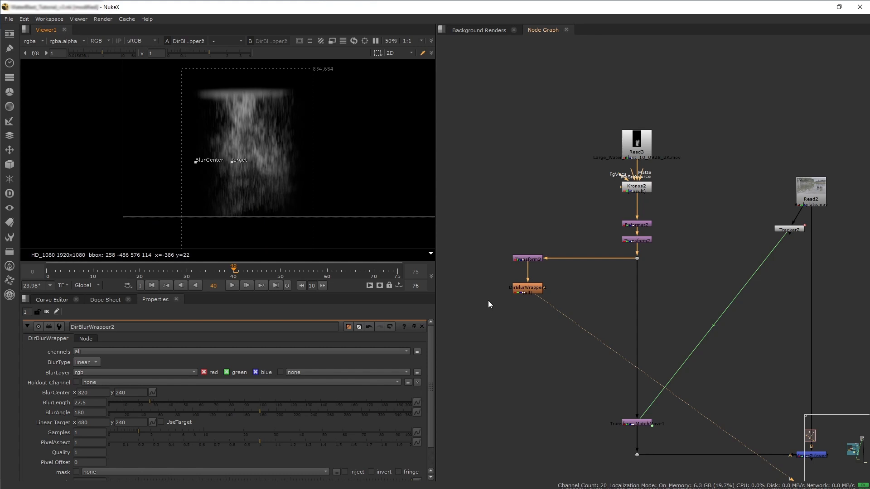
# Add an IDistort node below the DirBlurWrapper.
pyautogui.press('Tab')
pyautogui.write('idist')
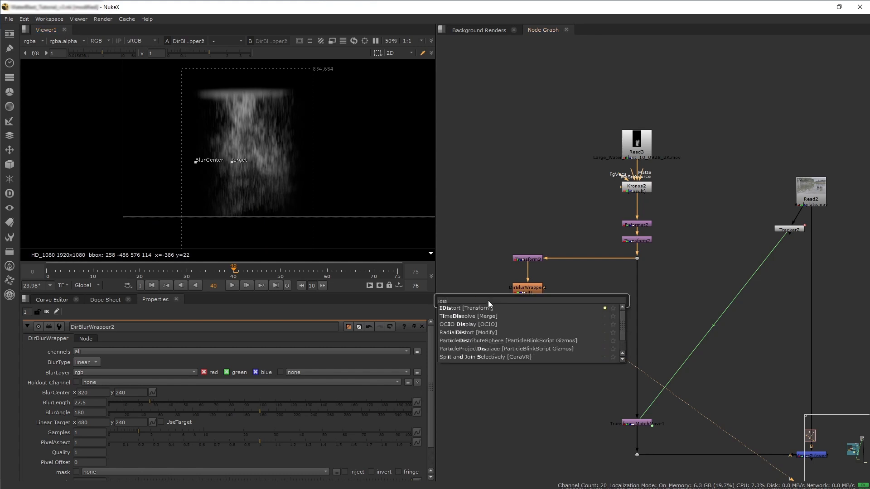
pyautogui.press('Return')
pyautogui.moveTo(528, 293); pyautogui.dragTo(534, 349)
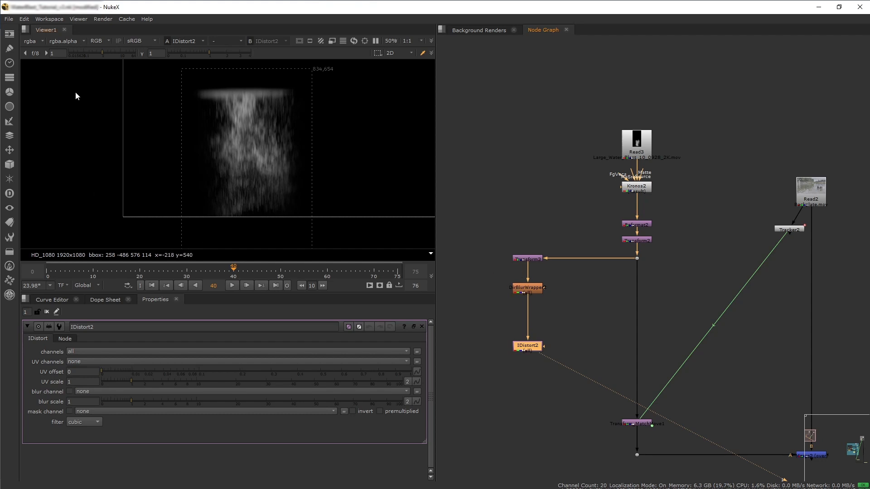
pyautogui.click(34, 41)
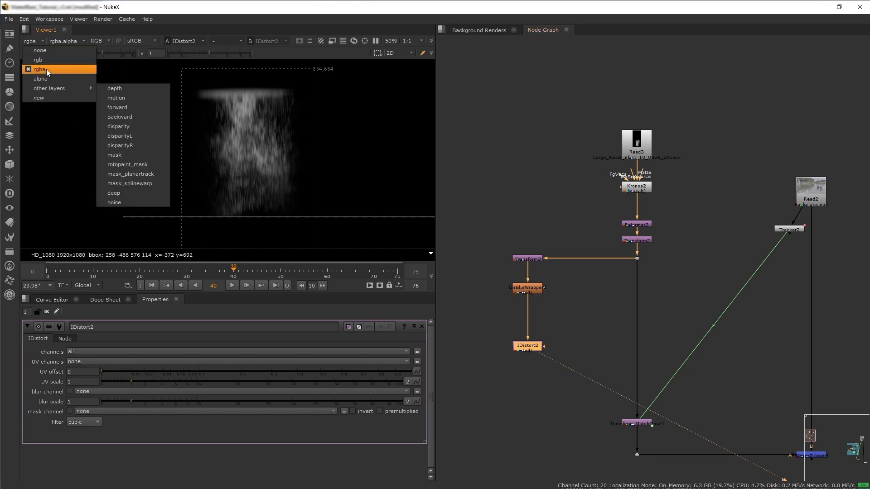
pyautogui.click(506, 371)
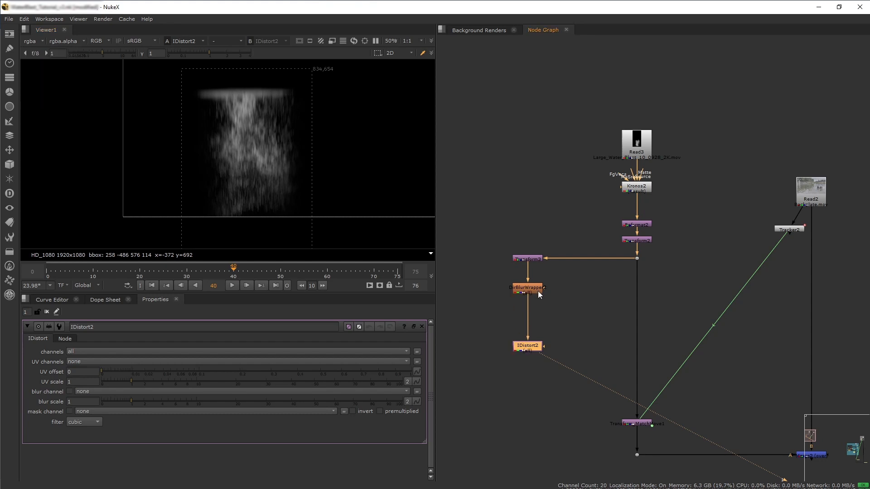
pyautogui.moveTo(529, 340); pyautogui.dragTo(584, 382, button='middle')
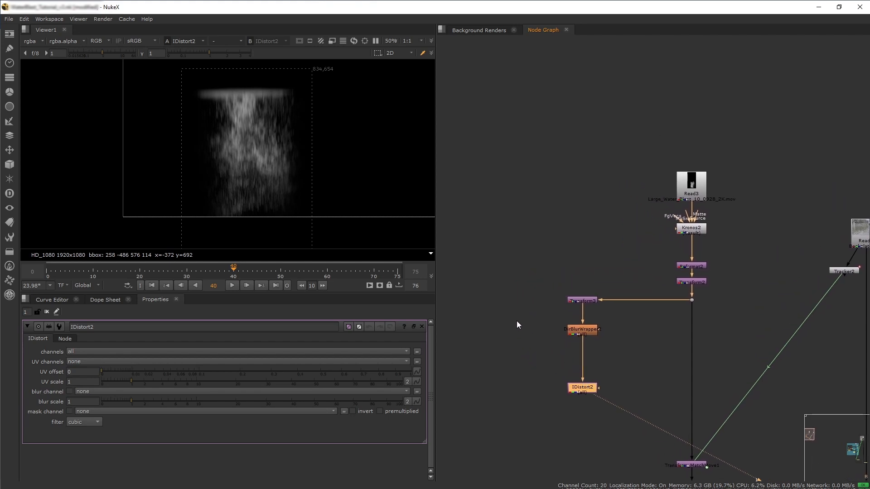
# Create a Noise node beside the reflection branch and view it.
pyautogui.click(505, 324)
pyautogui.press('Tab')
pyautogui.write('noise')
pyautogui.press('Return')
pyautogui.scroll(-1, 324, 203)
pyautogui.moveTo(313, 192); pyautogui.dragTo(246, 202, button='middle')
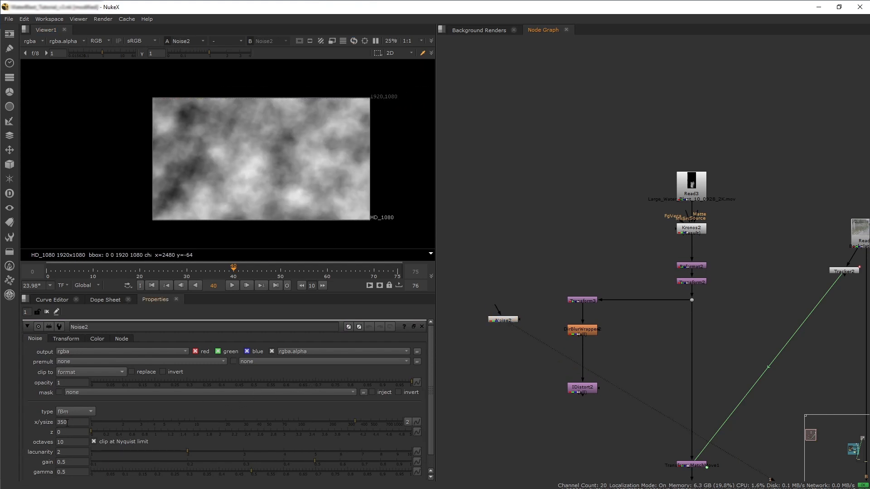
# Split the Noise x/ysize into separate values and set the x size to 300.
pyautogui.click(407, 422)
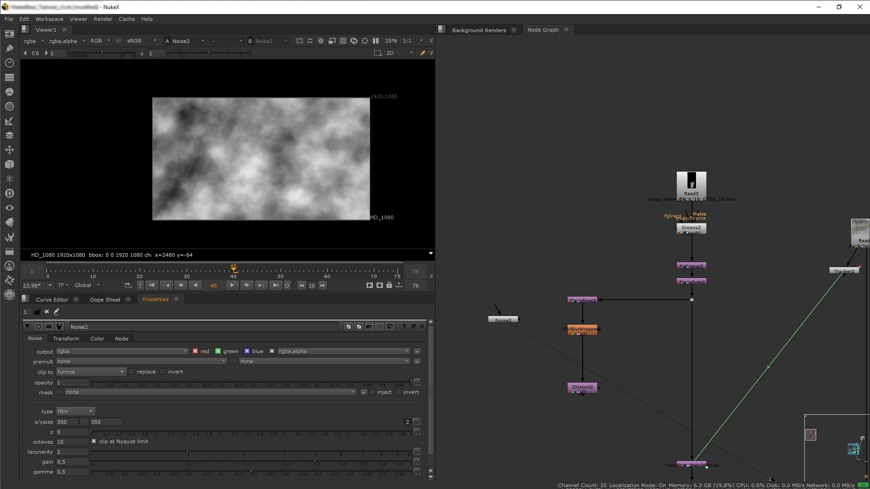
pyautogui.click(71, 422)
pyautogui.write('300')
pyautogui.press('Tab')
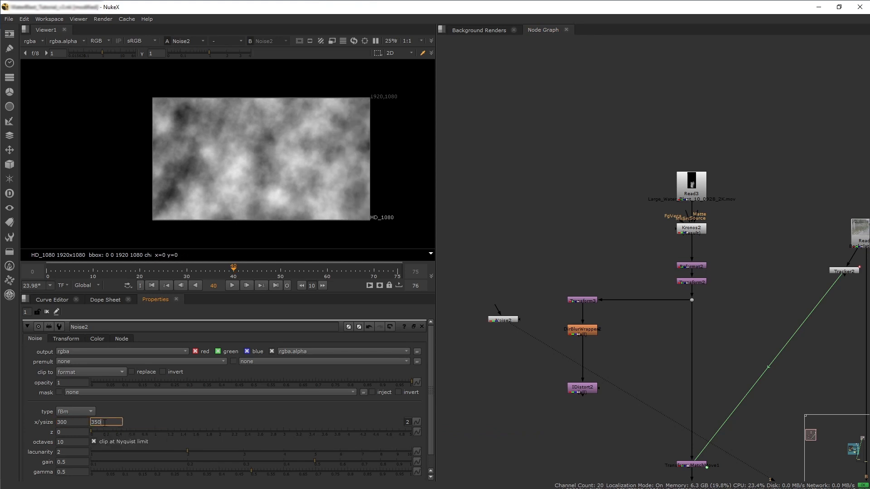
# Set the Noise y size to 13.
pyautogui.write('13')
pyautogui.press('Tab')
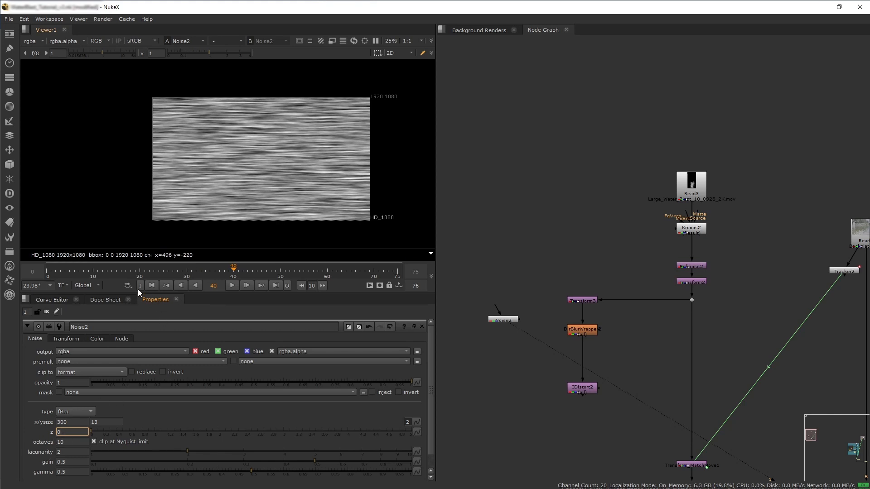
# Animate the Noise z value with a keyframe of 0 at frame 0 and 3 at frame 75, and scrub the timeline.
pyautogui.click(47, 274)
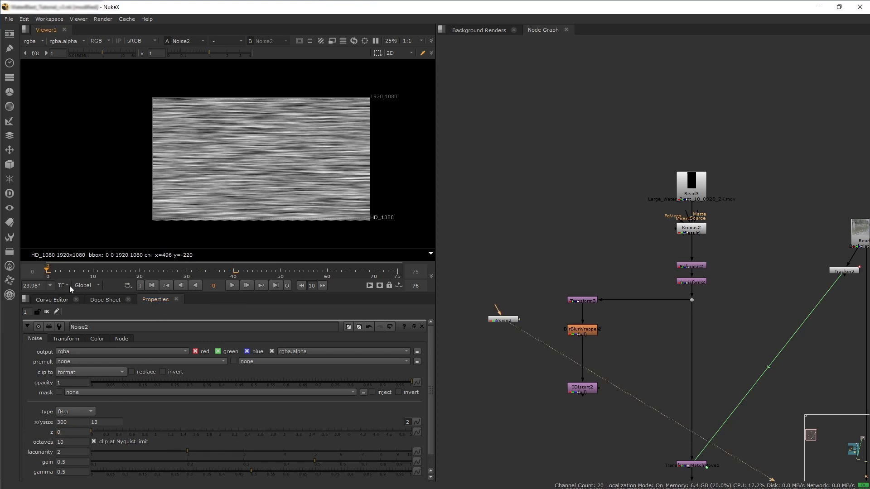
pyautogui.click(69, 432)
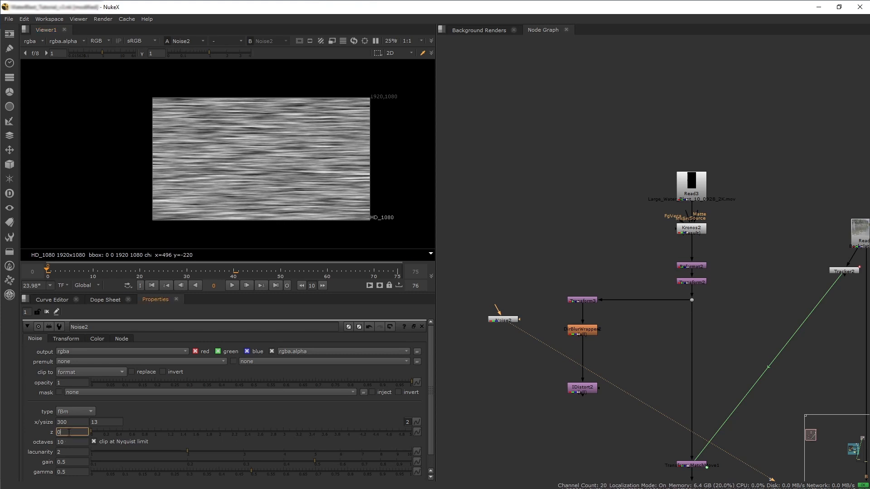
pyautogui.rightClick(69, 435)
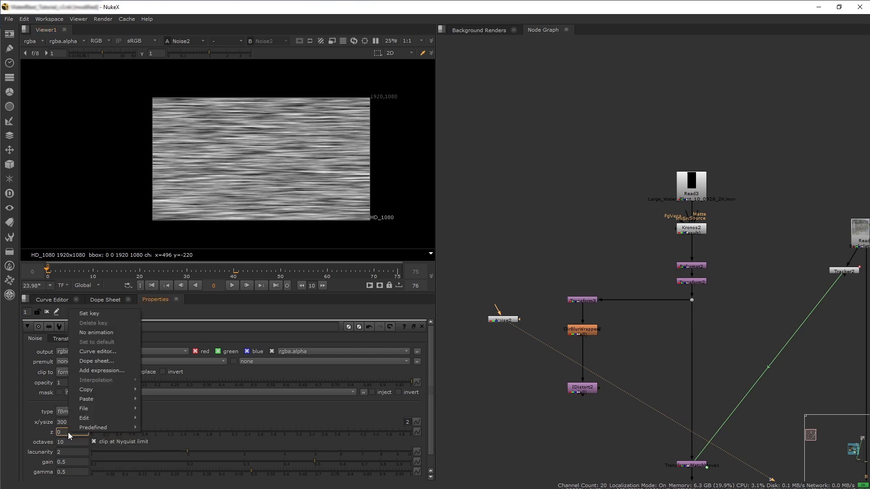
pyautogui.click(89, 314)
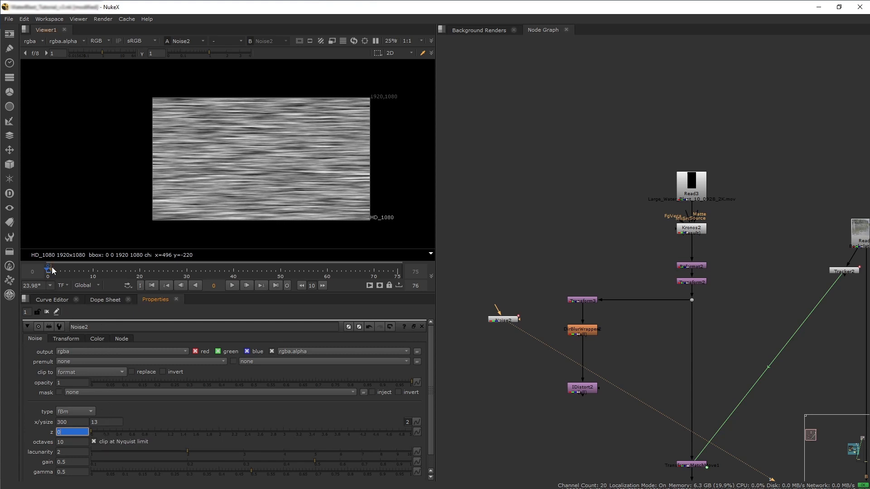
pyautogui.click(105, 300)
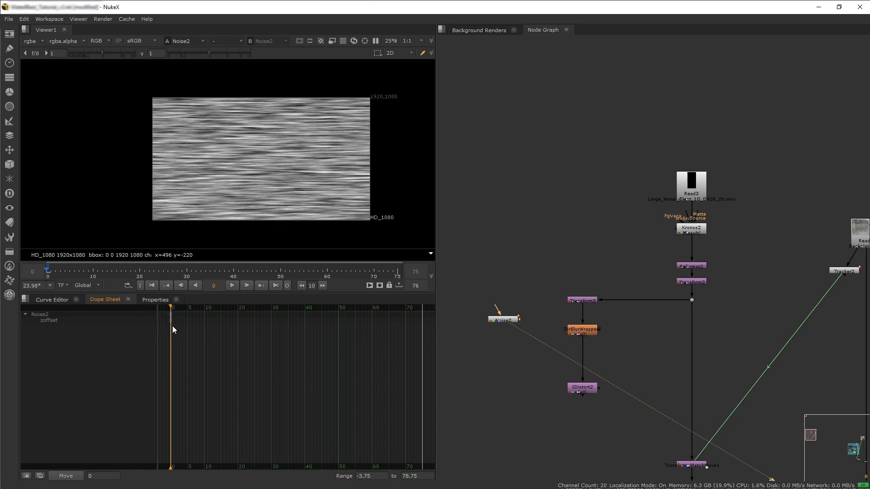
pyautogui.click(148, 300)
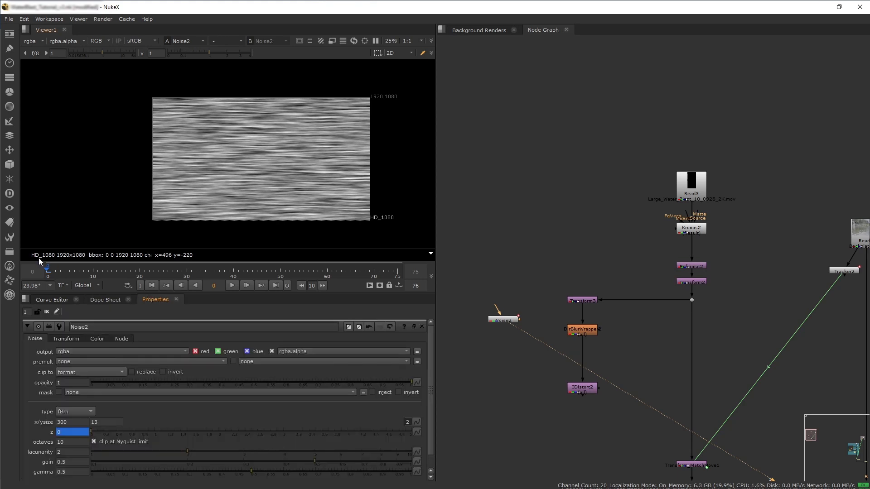
pyautogui.click(397, 270)
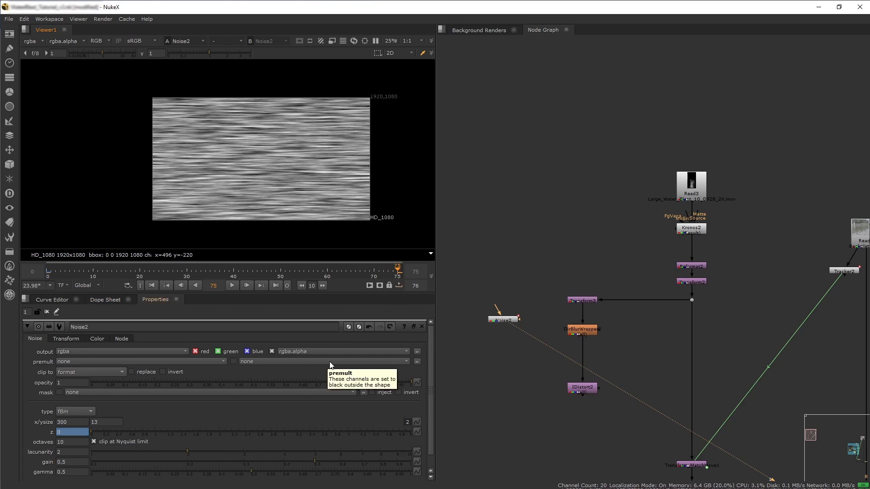
pyautogui.click(67, 432)
pyautogui.write('3')
pyautogui.press('Return')
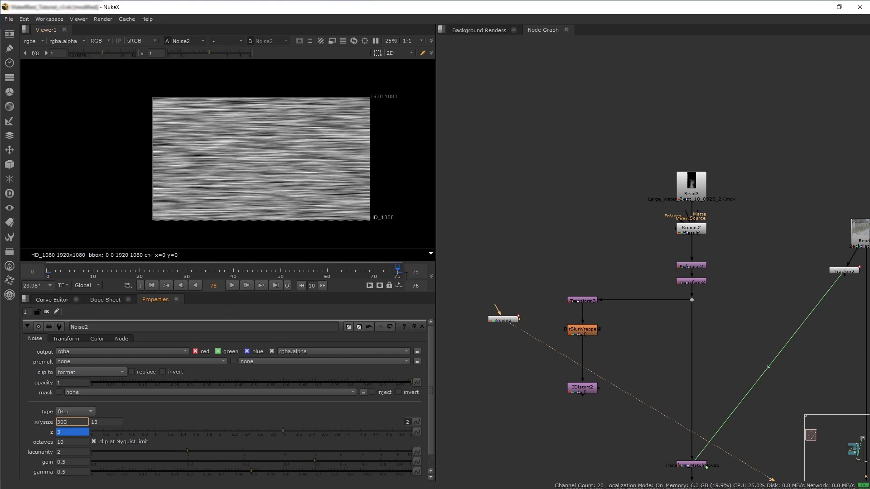
pyautogui.moveTo(394, 271); pyautogui.dragTo(51, 274)
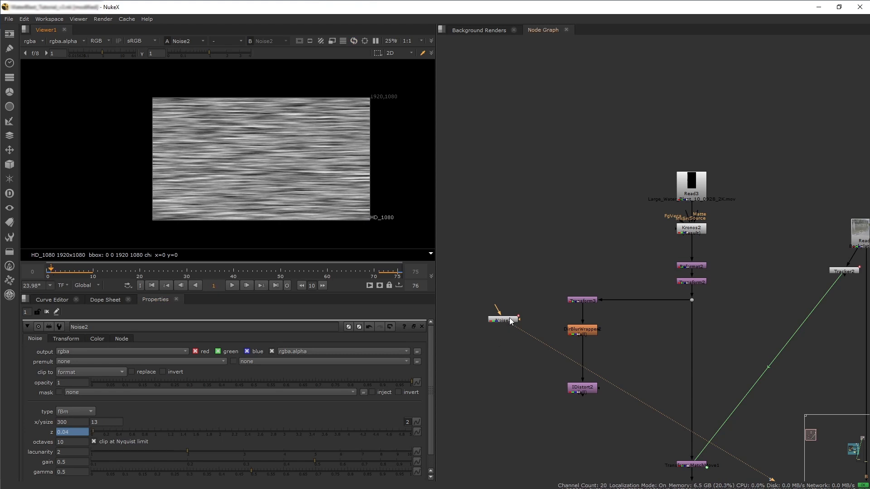
# Insert a Copy node between the DirBlurWrapper and IDistort, feeding the Noise into its A input.
pyautogui.moveTo(507, 319); pyautogui.dragTo(504, 333)
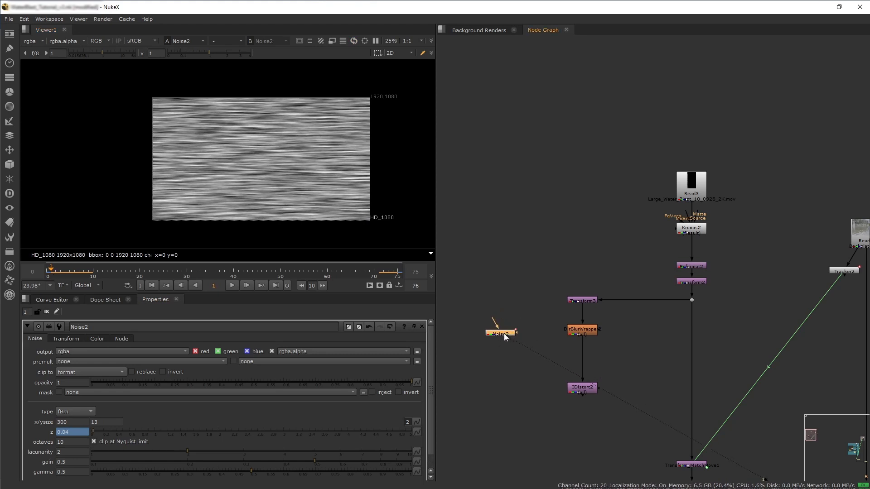
pyautogui.click(515, 378)
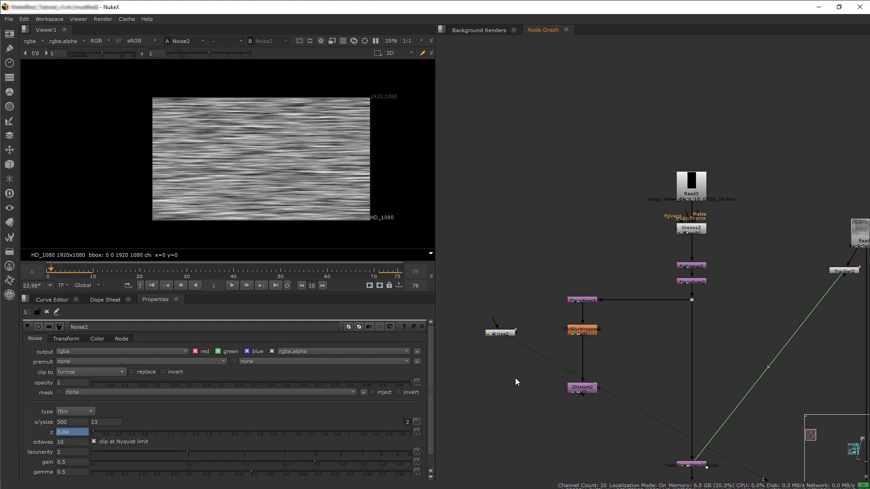
pyautogui.press('Tab')
pyautogui.write('copy')
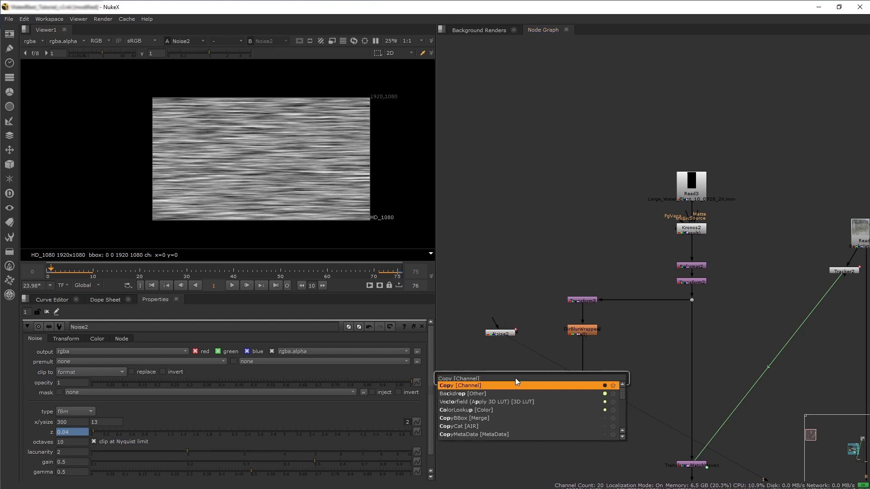
pyautogui.press('Return')
pyautogui.moveTo(517, 382); pyautogui.dragTo(500, 332)
pyautogui.moveTo(499, 333); pyautogui.dragTo(501, 358)
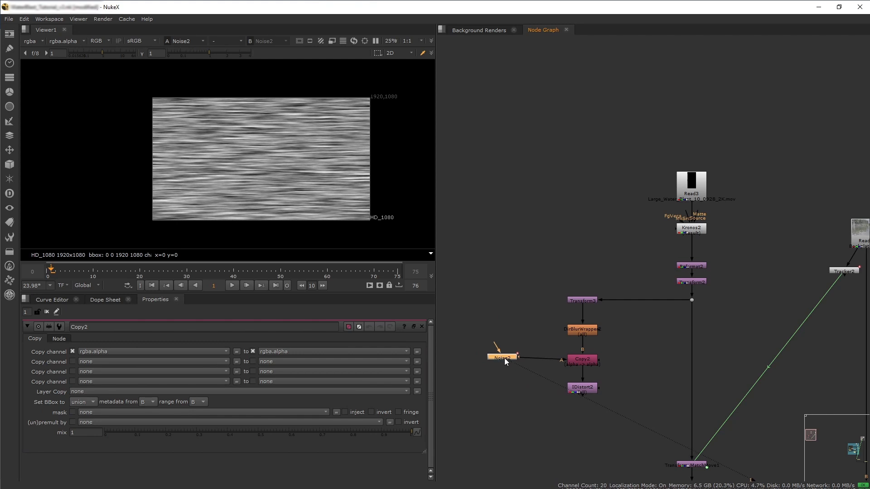
# View the Copy node's output and inspect the viewer's channel options.
pyautogui.click(583, 360)
pyautogui.press('1')
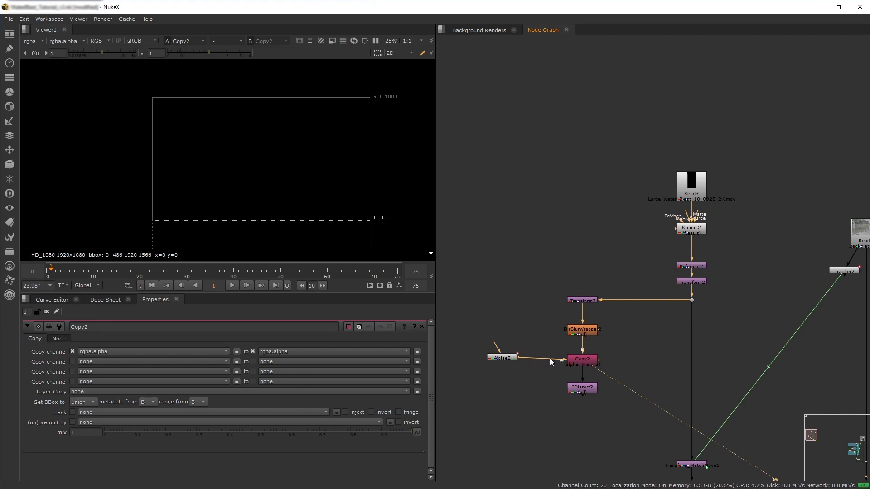
pyautogui.moveTo(502, 358); pyautogui.dragTo(505, 362)
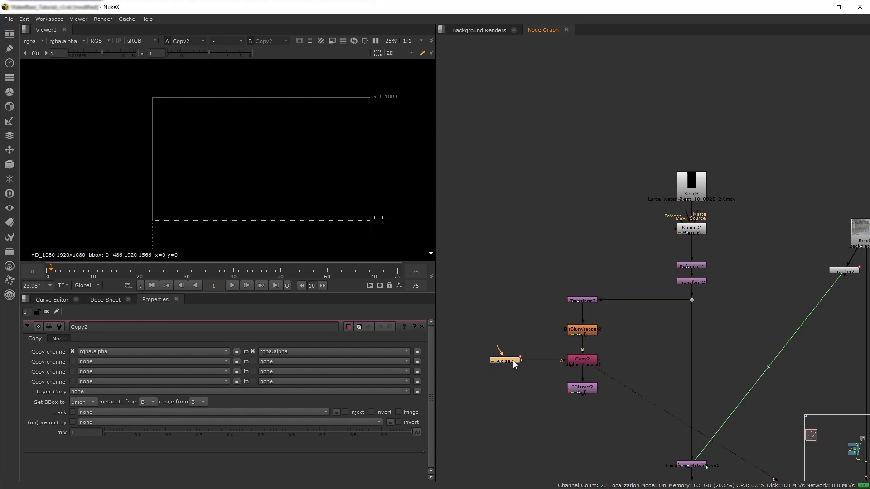
pyautogui.press('1')
pyautogui.click(586, 365)
pyautogui.press('1')
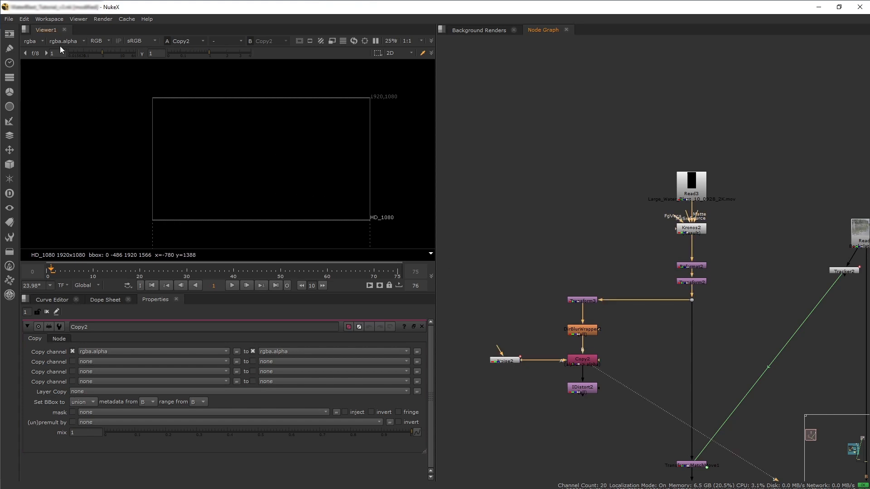
pyautogui.click(29, 42)
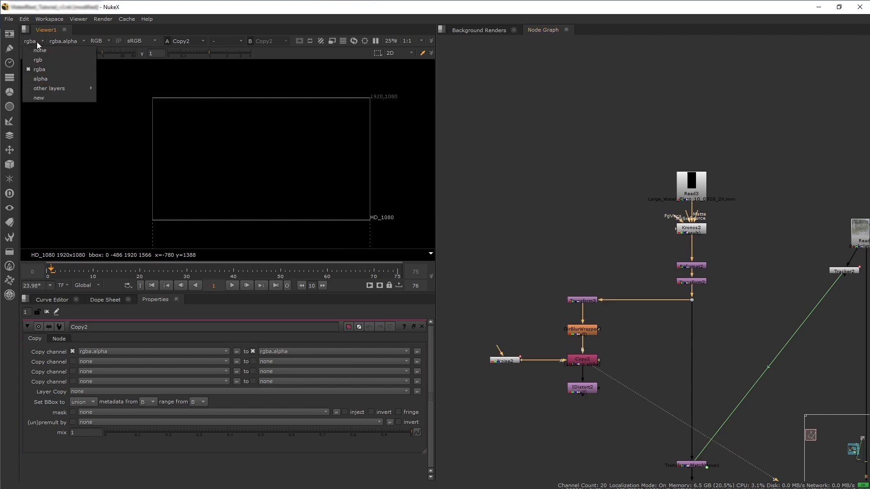
pyautogui.click(485, 232)
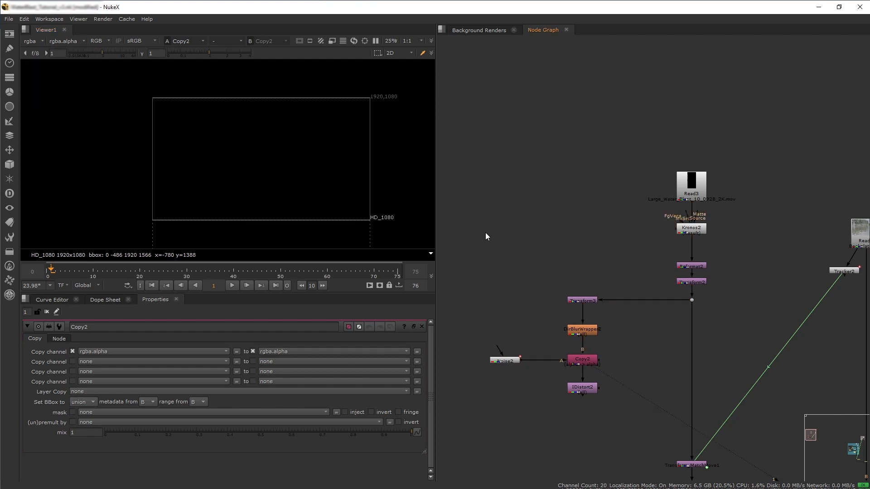
# Set the Copy node to copy rgba.red into a new channel layer named NoiseMap.
pyautogui.click(194, 352)
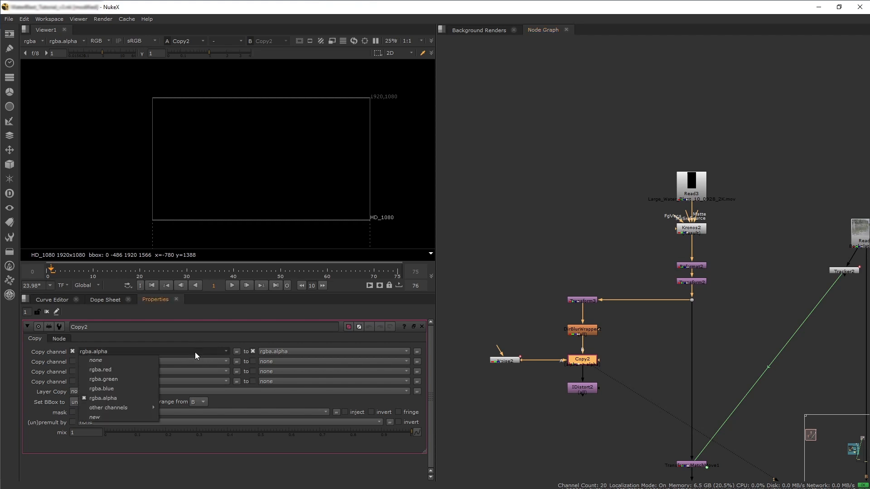
pyautogui.click(112, 371)
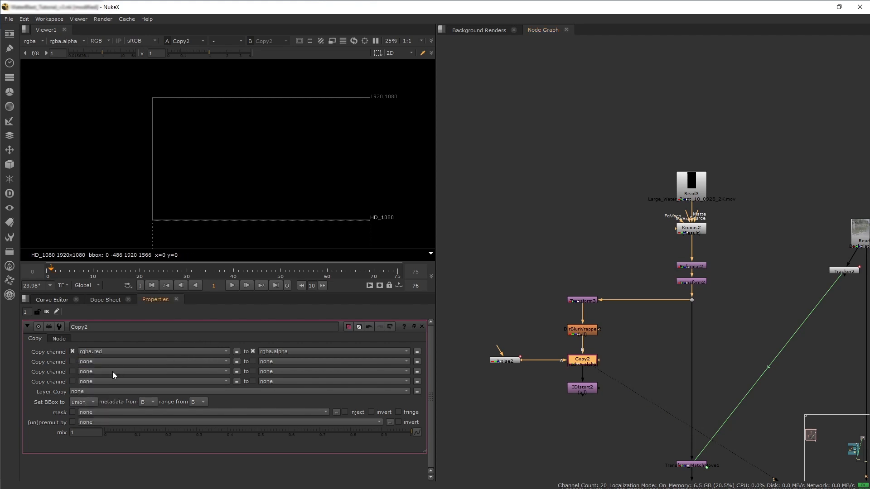
pyautogui.click(291, 356)
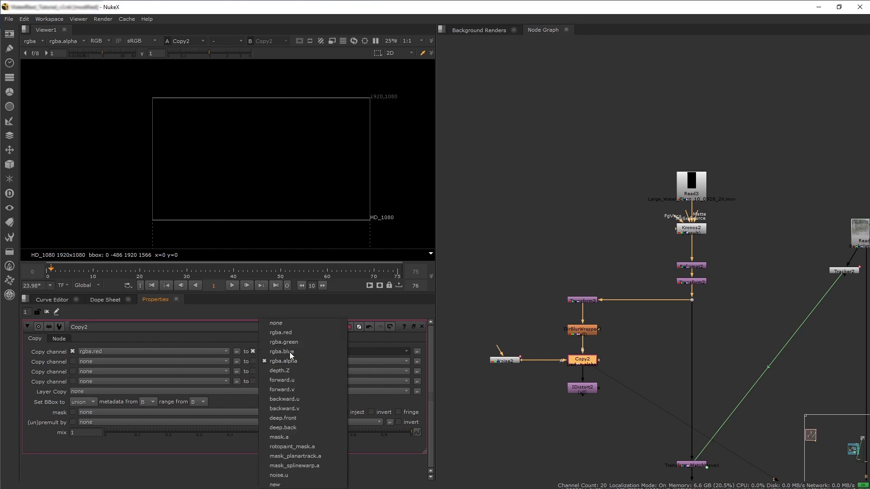
pyautogui.click(298, 486)
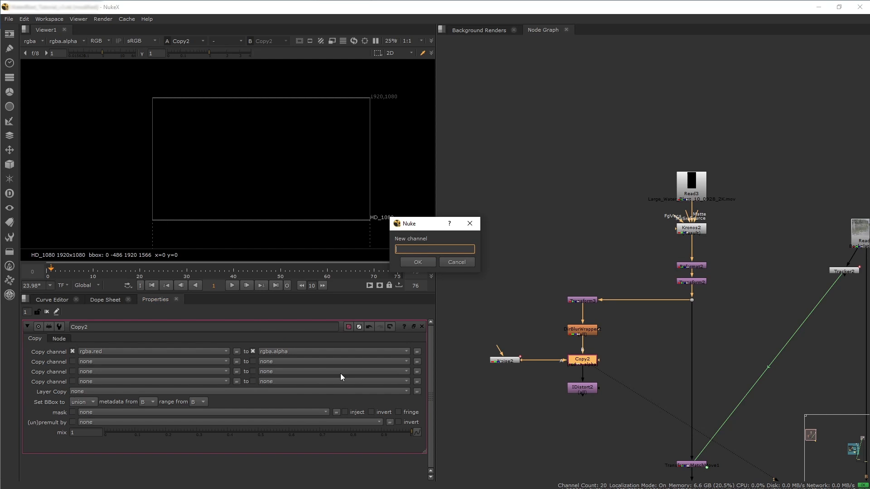
pyautogui.write('NoiseMap.u')
pyautogui.press('Return')
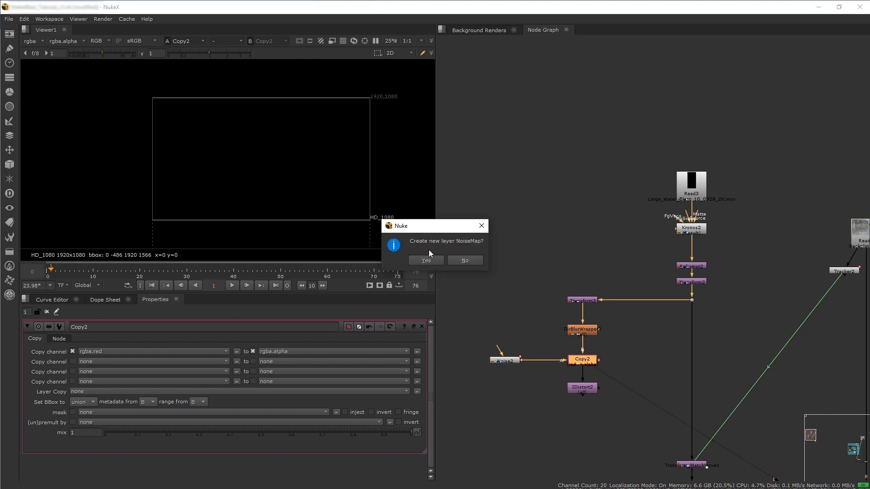
pyautogui.click(428, 262)
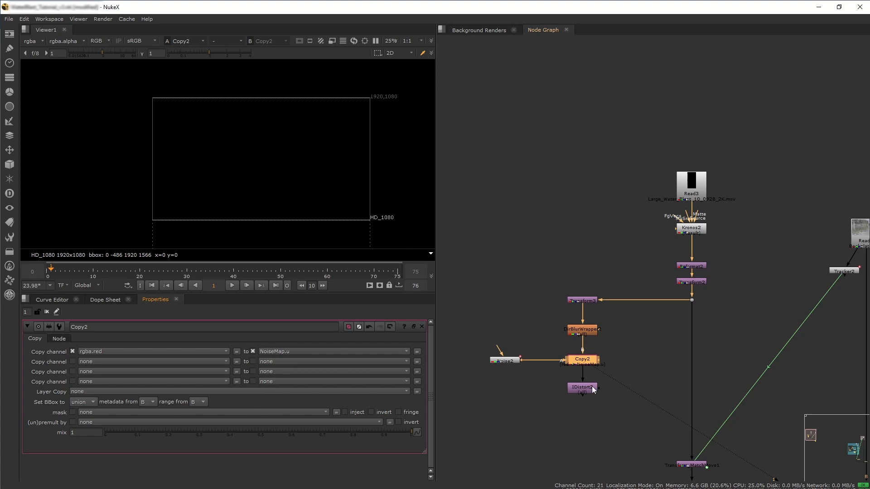
# View the IDistort output at frame 41 and set its UV channels to NoiseMap and UV scale to 100.
pyautogui.click(35, 39)
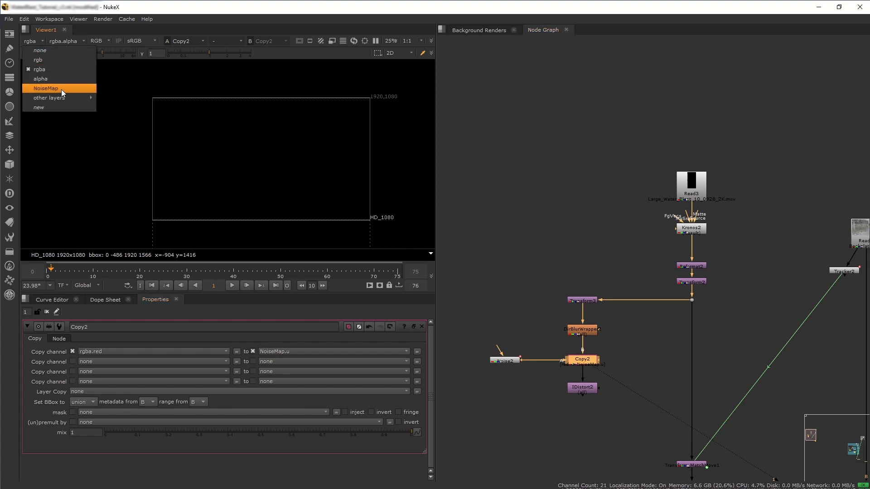
pyautogui.click(32, 39)
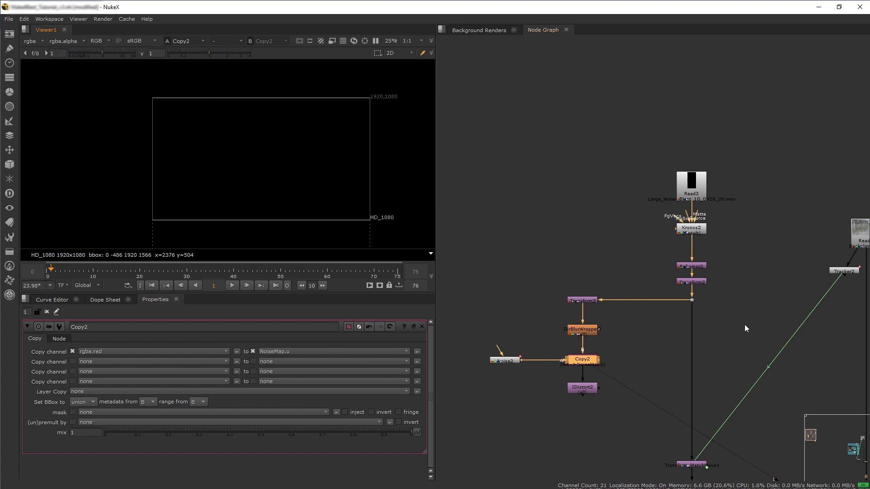
pyautogui.click(581, 391)
pyautogui.press('1')
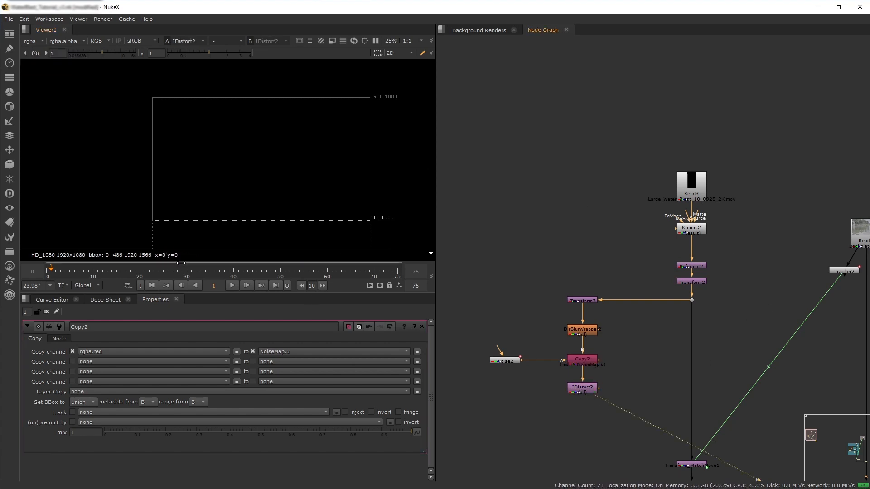
pyautogui.moveTo(57, 273); pyautogui.dragTo(238, 273)
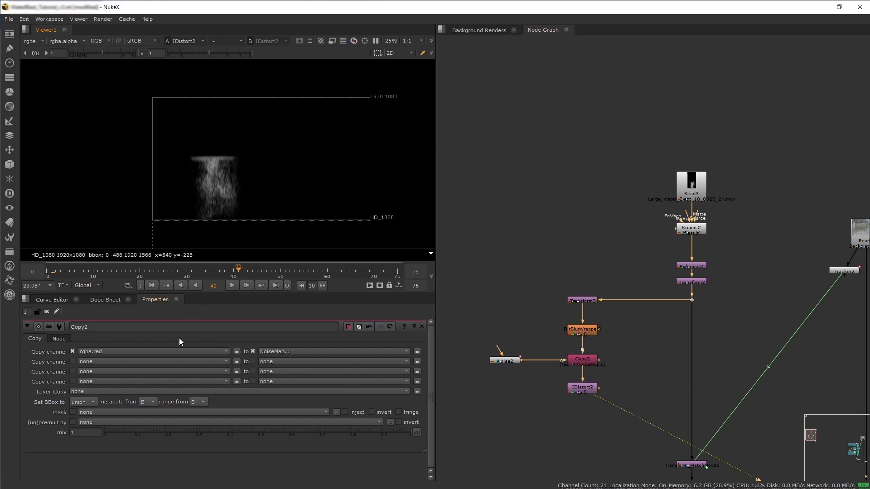
pyautogui.doubleClick(583, 392)
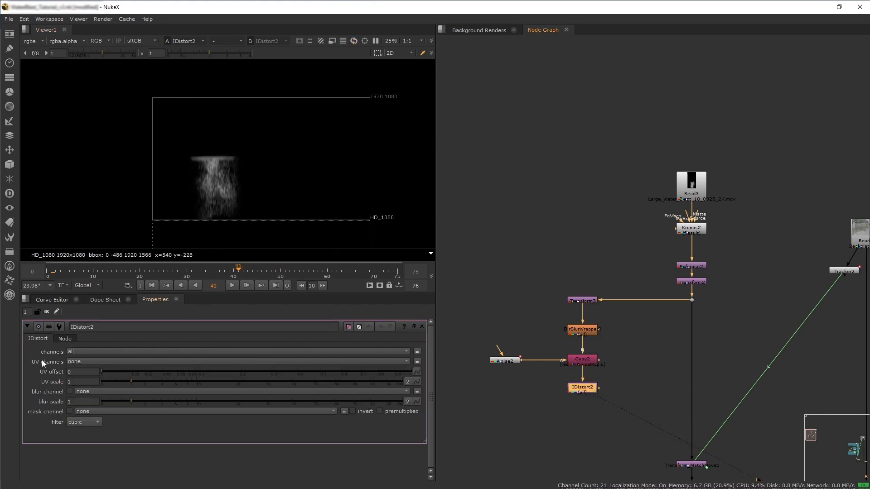
pyautogui.click(110, 362)
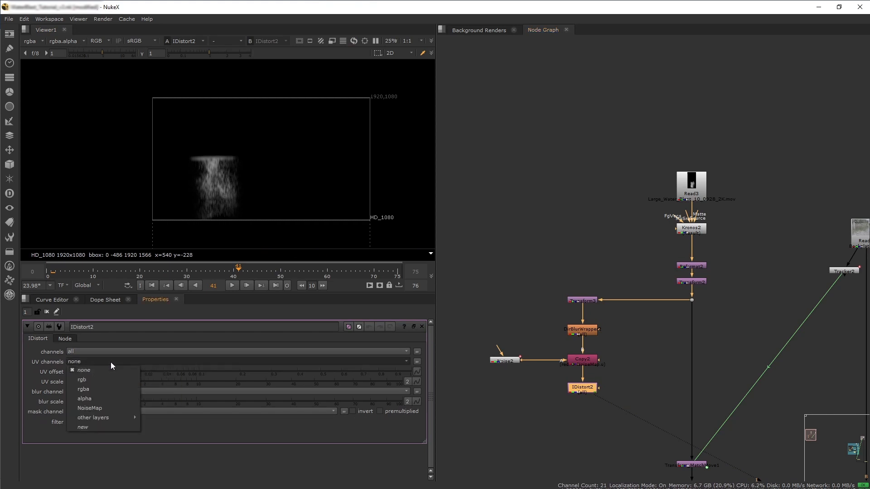
pyautogui.click(105, 407)
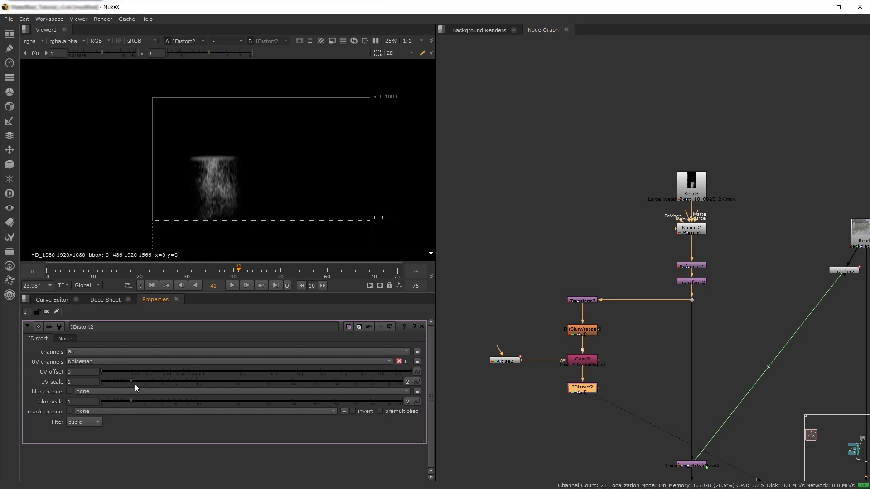
pyautogui.moveTo(131, 382); pyautogui.dragTo(406, 379)
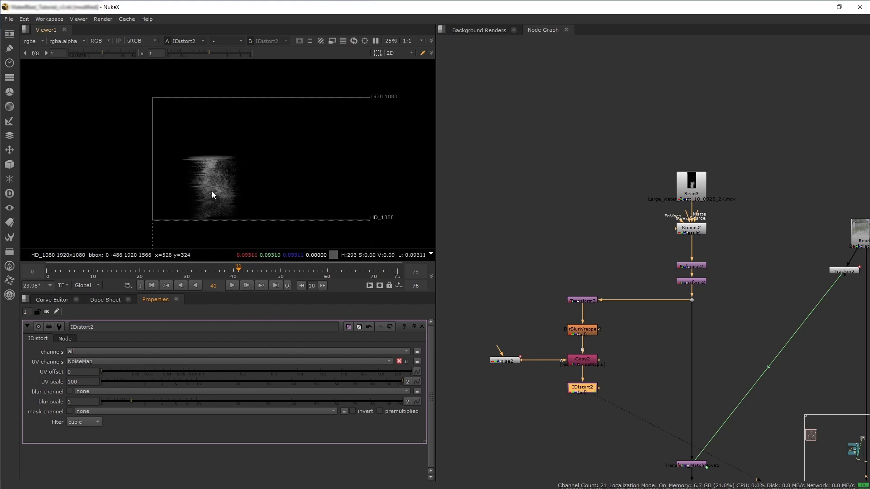
# View the Dot node on the main splash branch above the reflection branch.
pyautogui.moveTo(559, 423); pyautogui.dragTo(556, 390, button='middle')
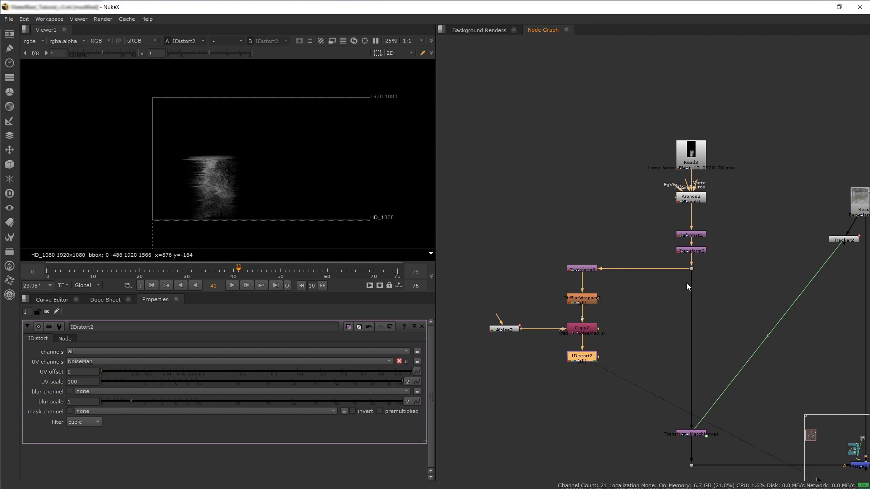
pyautogui.click(691, 268)
pyautogui.press('1')
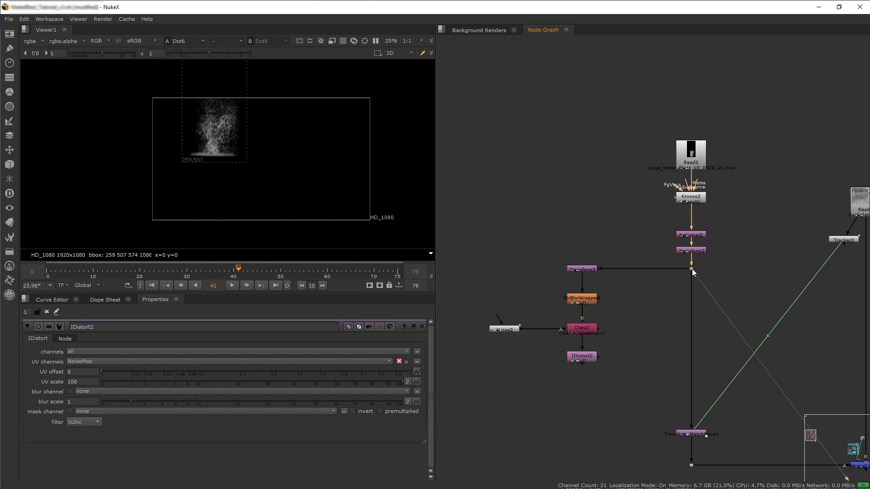
# Merge the distorted reflection from IDistort2 into the main splash branch with a new Merge node and view it.
pyautogui.click(589, 358)
pyautogui.press('1')
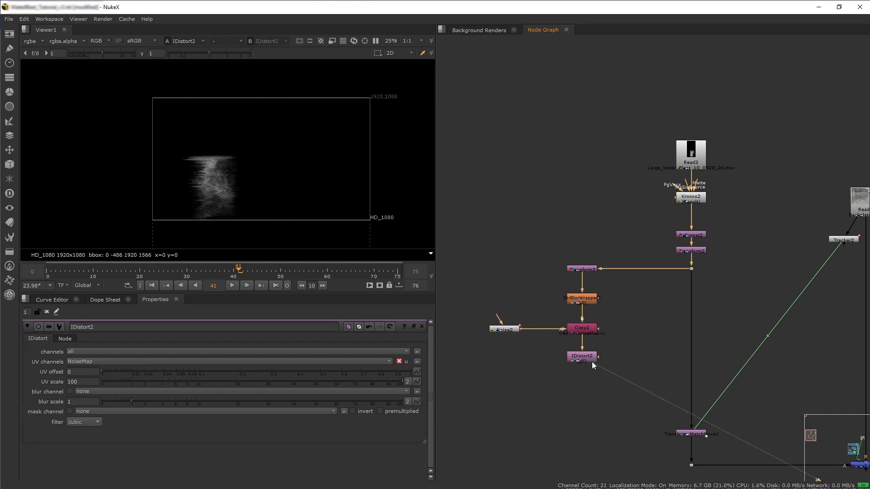
pyautogui.press('m')
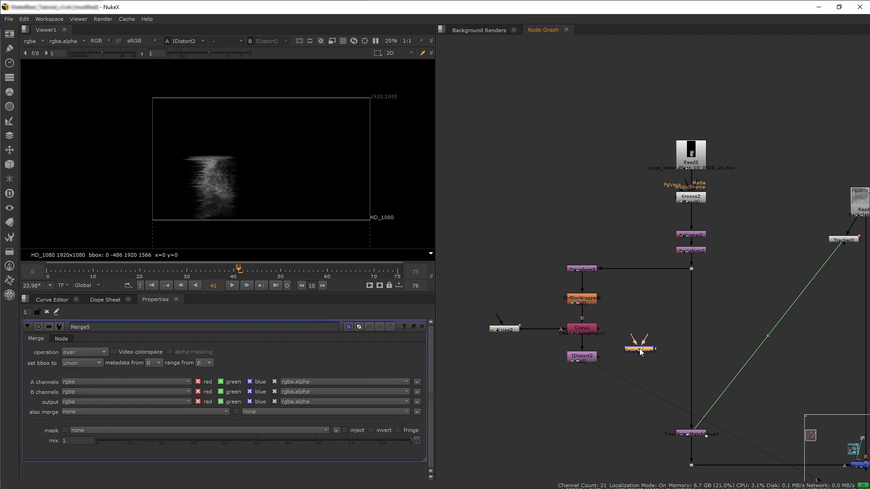
pyautogui.moveTo(640, 349); pyautogui.dragTo(689, 370)
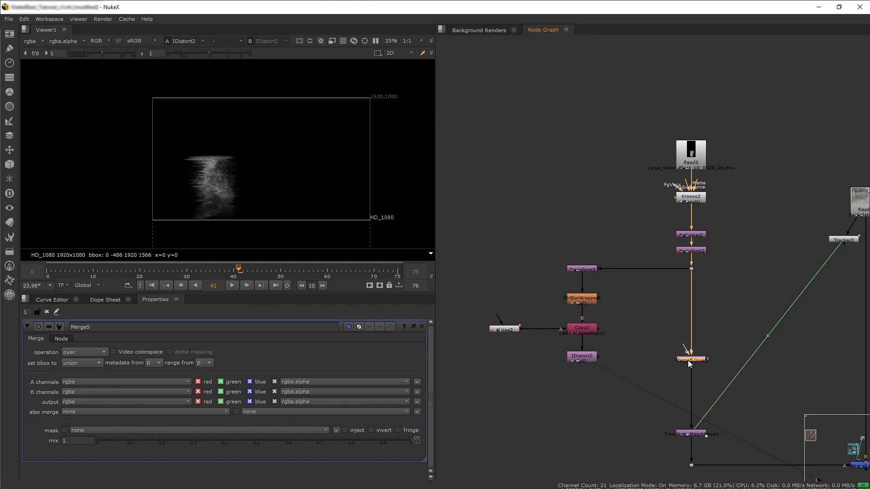
pyautogui.moveTo(686, 341); pyautogui.dragTo(590, 357)
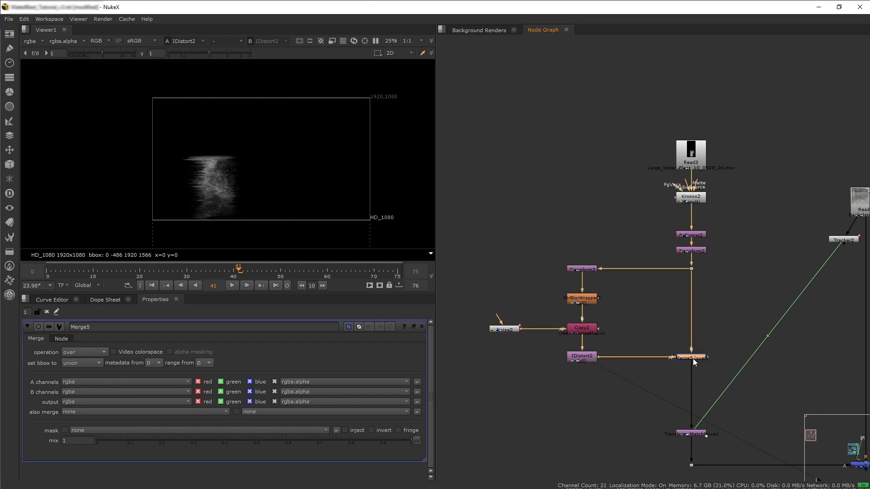
pyautogui.press('1')
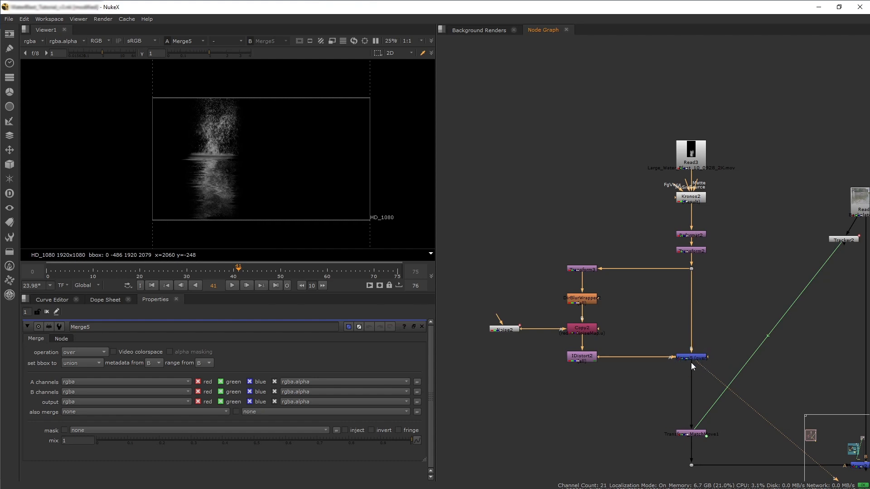
# Set the new Merge node's operation to under so the reflection sits beneath the splash.
pyautogui.scroll(4, 691, 363)
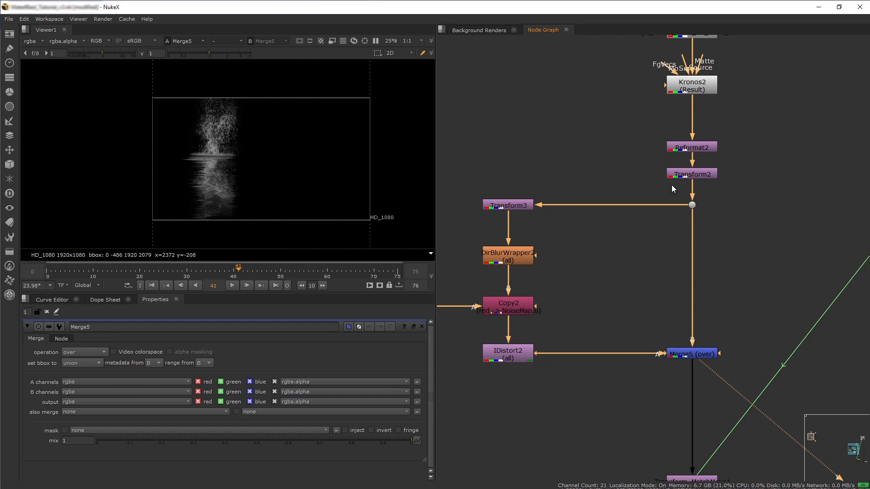
pyautogui.click(687, 354)
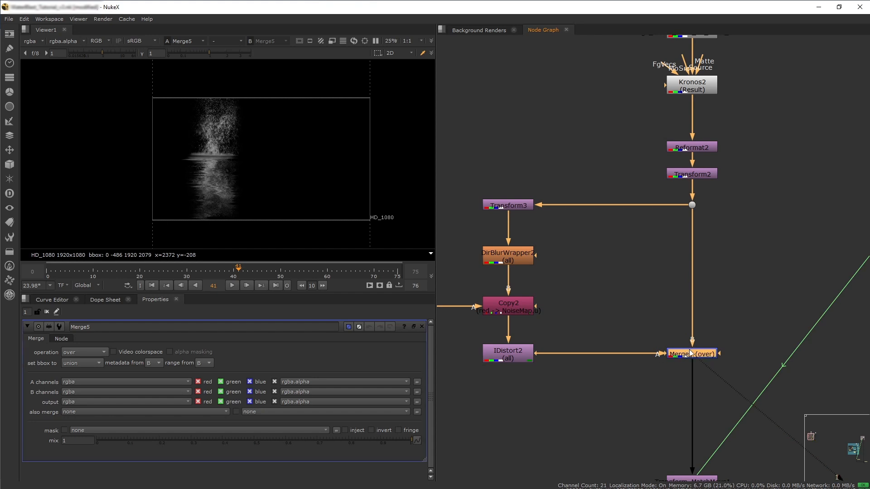
pyautogui.hotkey('shift', 'x')
pyautogui.click(76, 356)
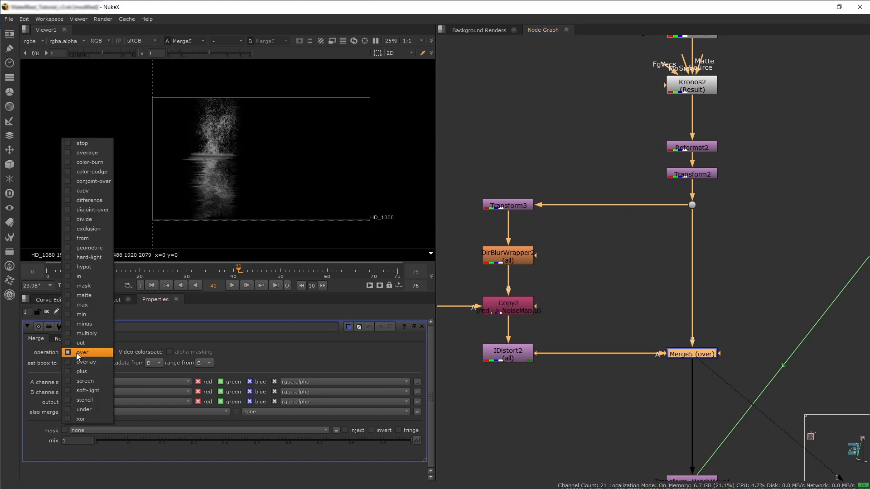
pyautogui.click(88, 410)
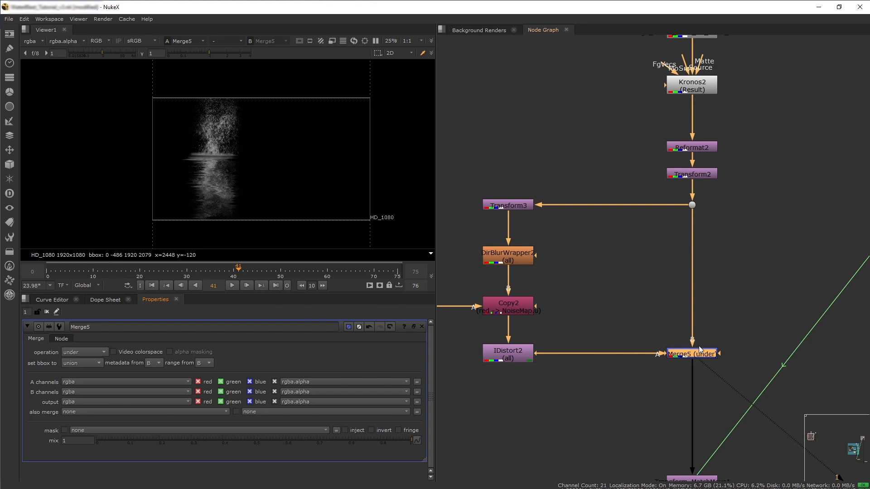
# View the final composite and nudge the flipped reflection's Transform3 up by about 6.6 pixels.
pyautogui.press('f')
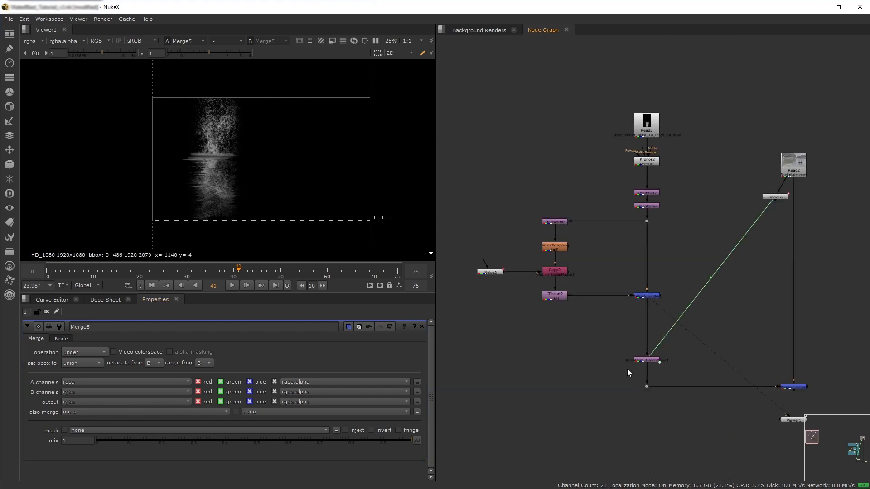
pyautogui.click(797, 388)
pyautogui.press('1')
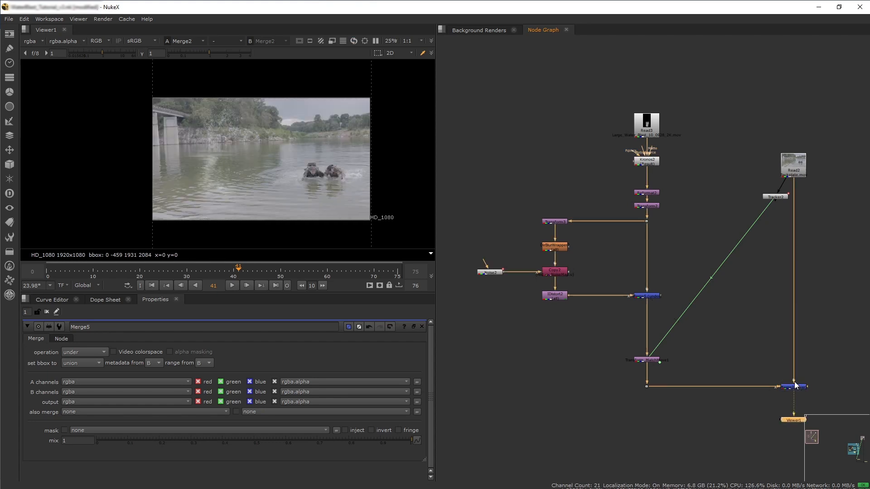
pyautogui.scroll(5, 207, 117)
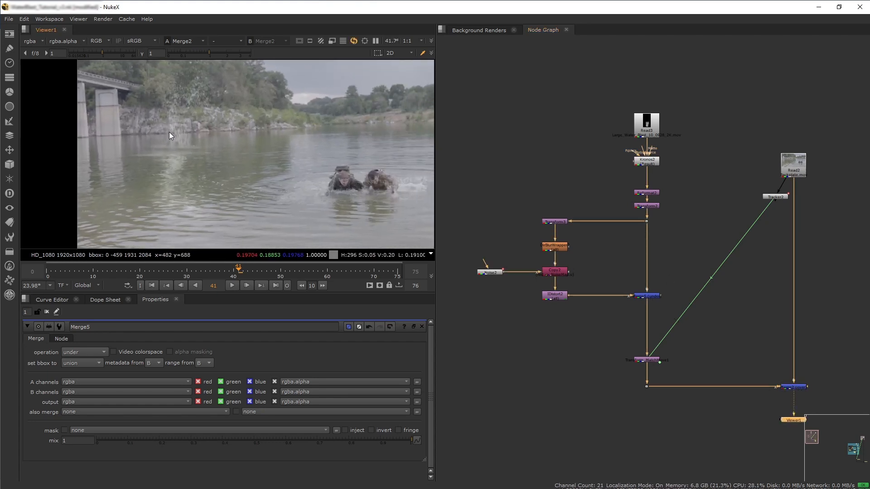
pyautogui.doubleClick(552, 222)
pyautogui.scroll(4, 196, 144)
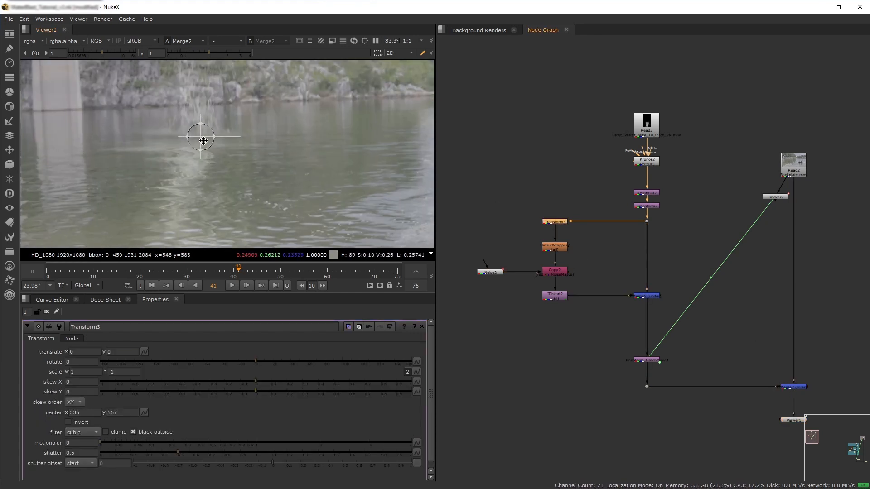
pyautogui.scroll(6, 196, 144)
pyautogui.moveTo(190, 142); pyautogui.dragTo(193, 134)
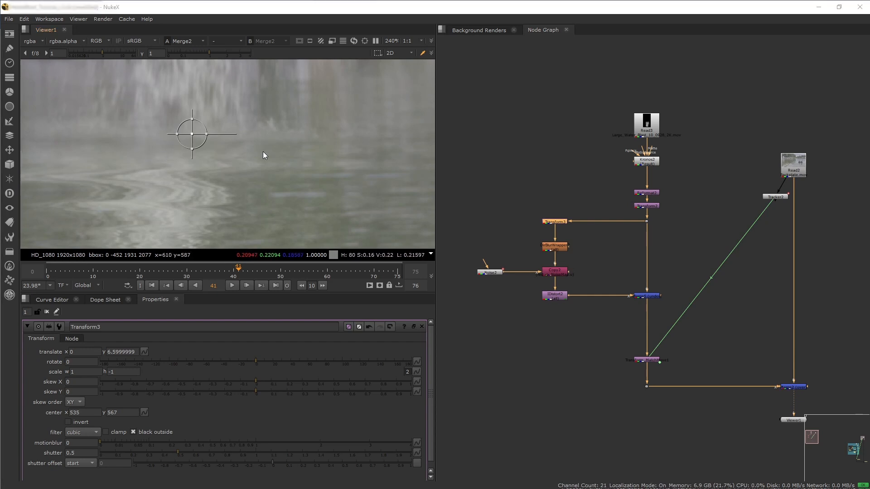
pyautogui.scroll(-4, 266, 150)
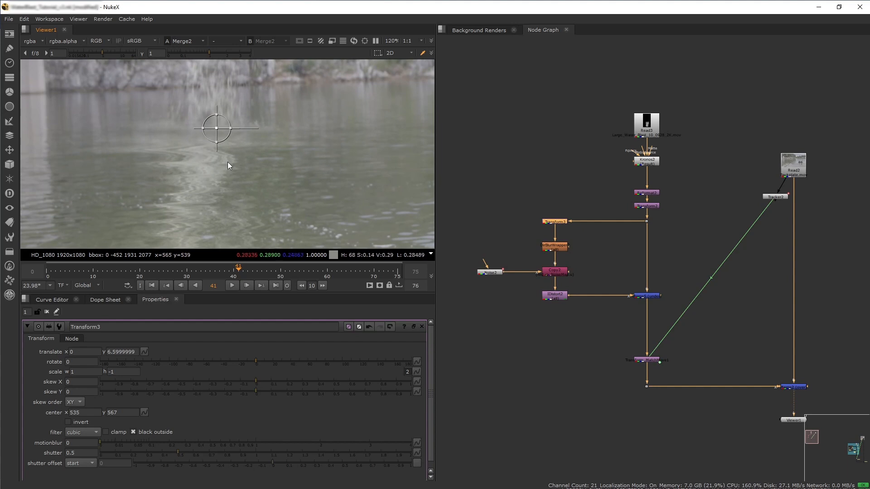
# Insert a Multiply node between IDistort2 and the under Merge on the reflection branch.
pyautogui.click(565, 323)
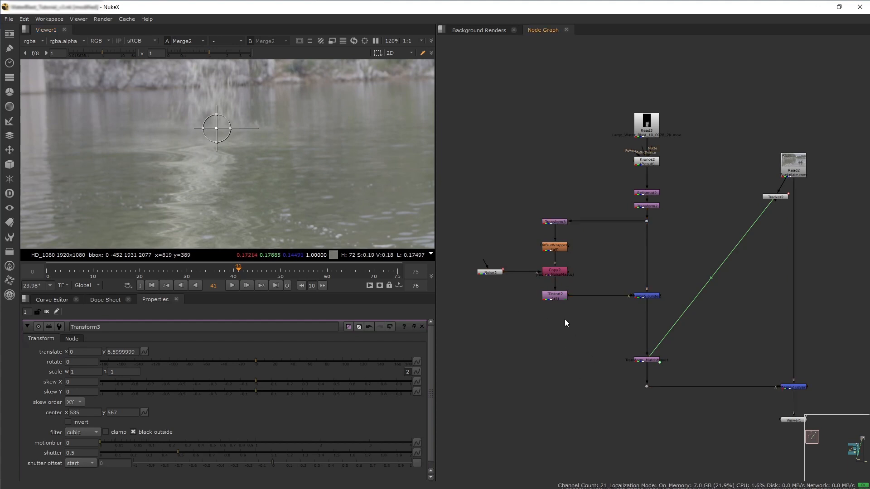
pyautogui.doubleClick(645, 296)
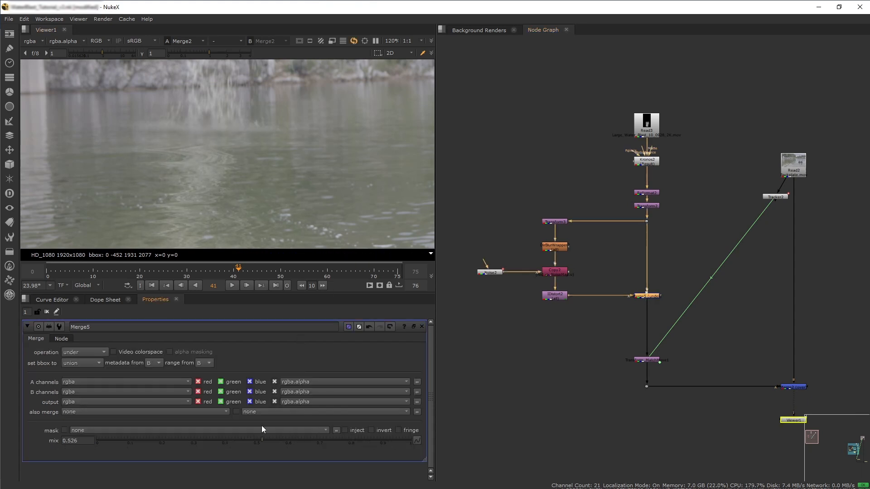
pyautogui.click(536, 326)
pyautogui.press('Tab')
pyautogui.write('mult')
pyautogui.press('Return')
pyautogui.moveTo(551, 323); pyautogui.dragTo(653, 320)
pyautogui.click(586, 318)
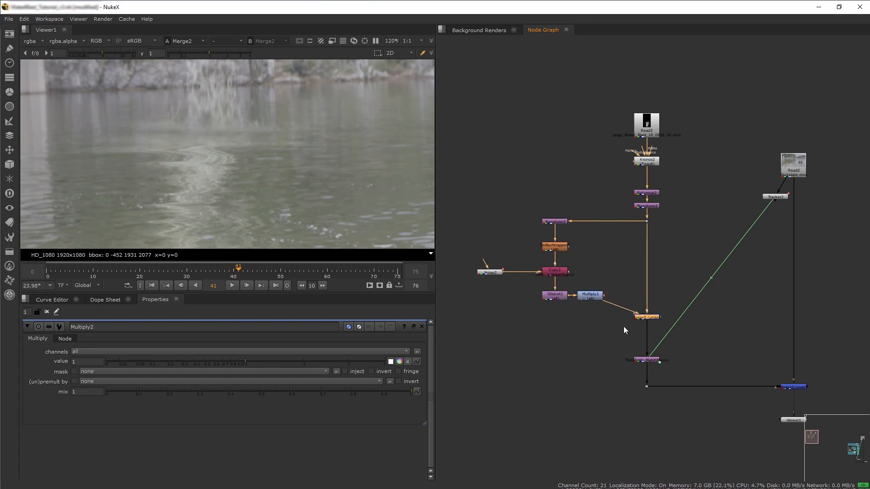
pyautogui.moveTo(592, 297); pyautogui.dragTo(556, 317)
pyautogui.click(563, 330)
pyautogui.click(558, 319)
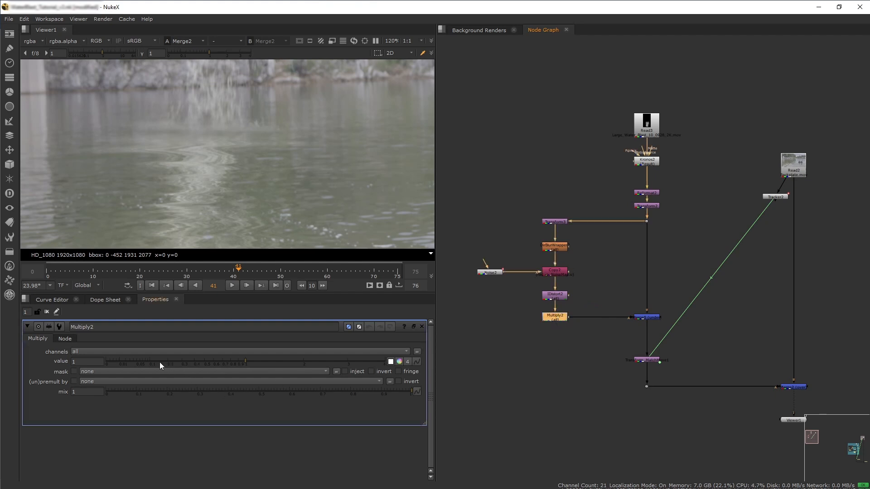
# Set the Multiply node's value to 0.465 to darken the reflection.
pyautogui.click(195, 362)
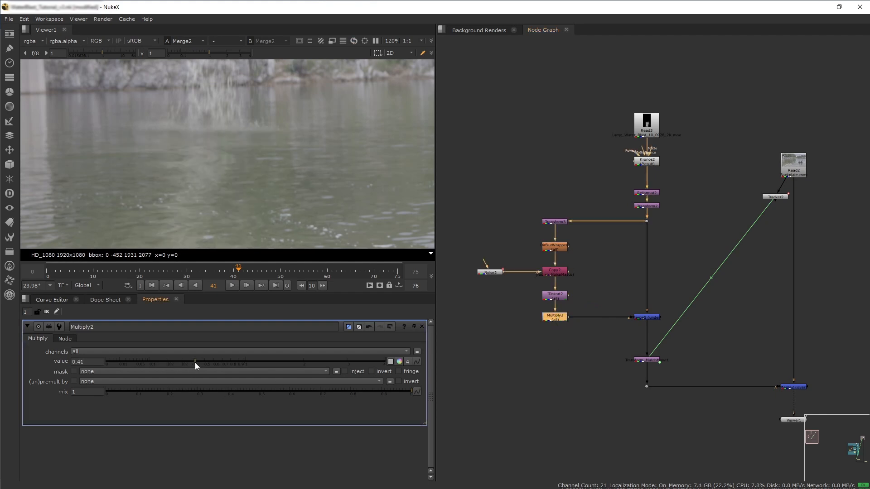
pyautogui.moveTo(190, 363); pyautogui.dragTo(200, 364)
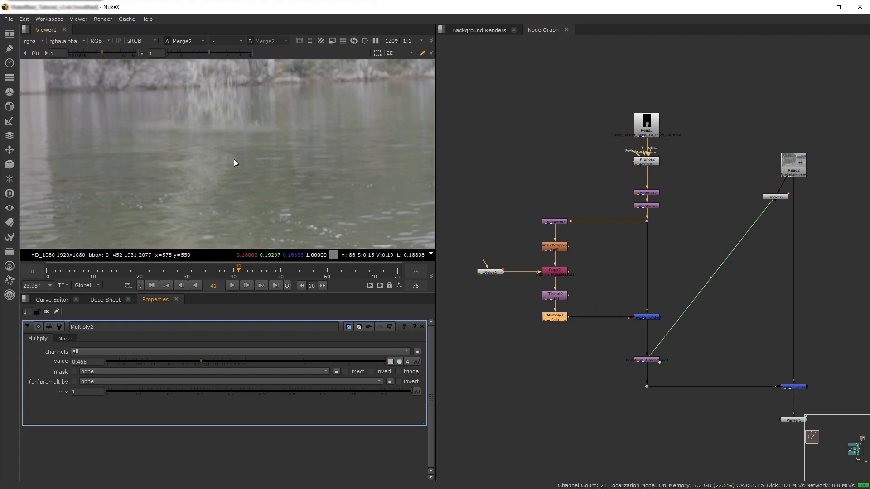
pyautogui.scroll(-5, 208, 173)
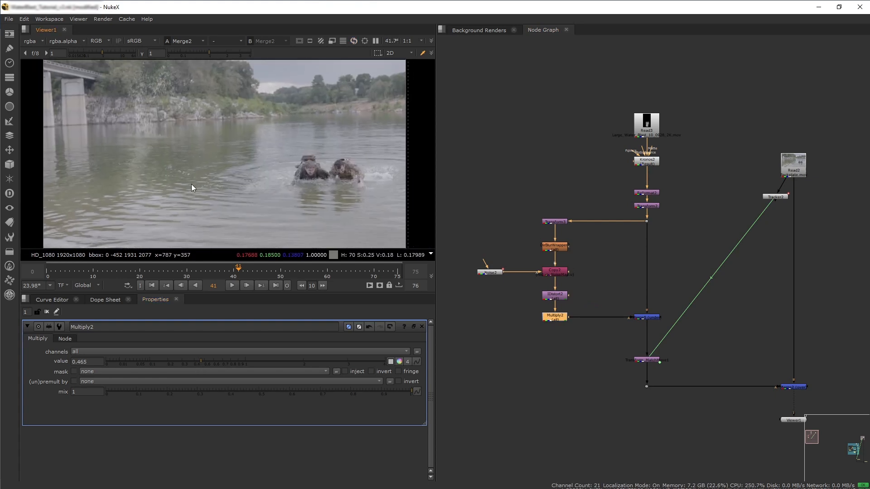
# Go to frame 66 and inspect the Reformat node's splash output in the viewer.
pyautogui.click(238, 285)
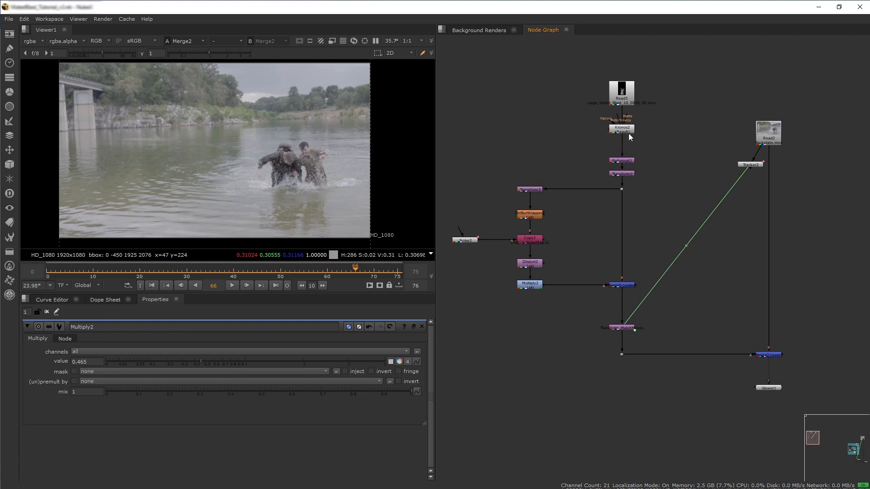
pyautogui.click(626, 162)
pyautogui.press('1')
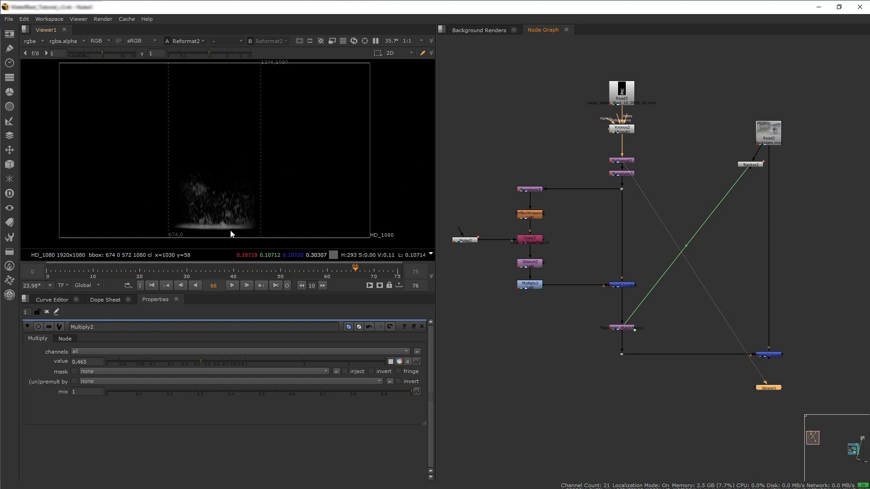
pyautogui.scroll(4, 211, 195)
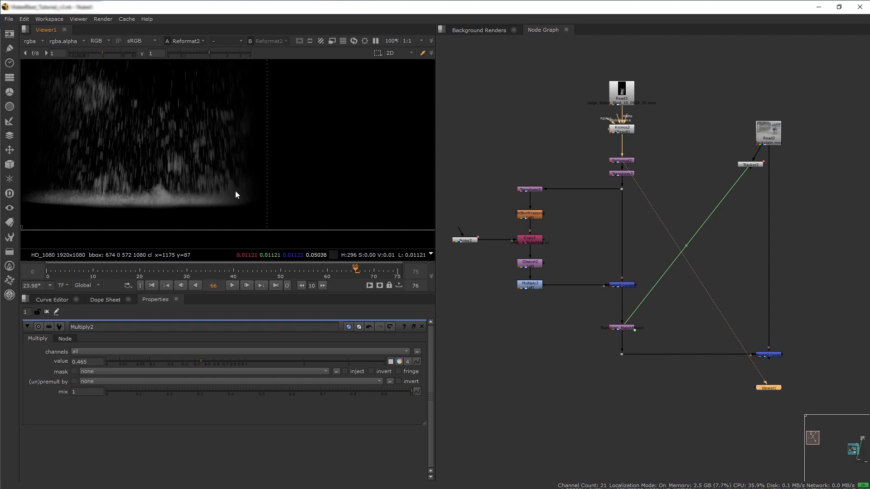
pyautogui.scroll(-2, 161, 145)
pyautogui.moveTo(159, 140); pyautogui.dragTo(212, 195, button='middle')
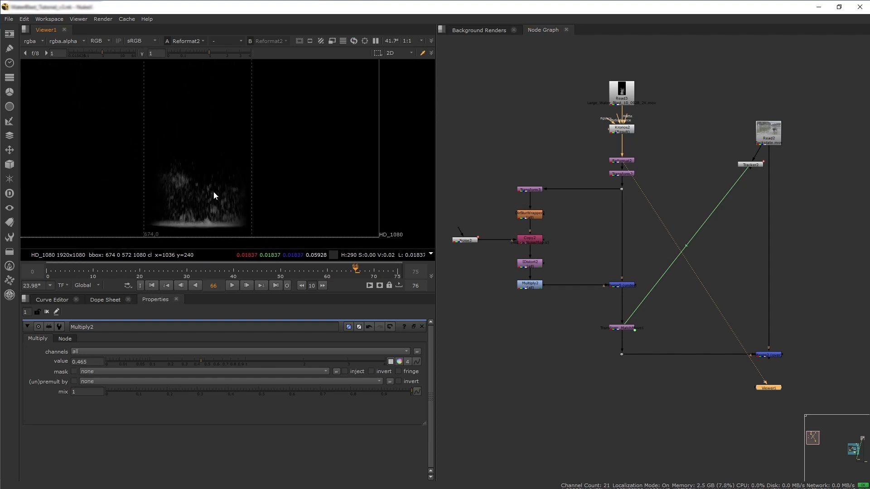
pyautogui.scroll(-1, 210, 187)
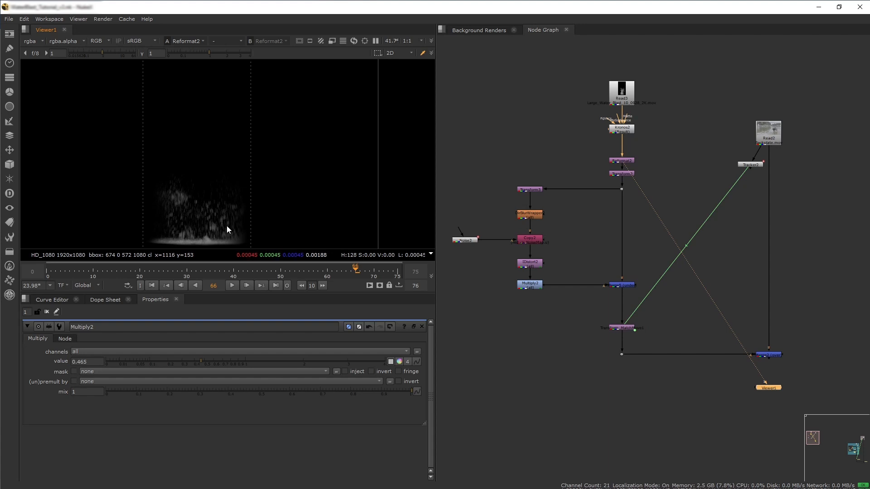
pyautogui.scroll(4, 568, 241)
# Insert an Unpremult node below the Dot on the main splash branch and view its output.
pyautogui.press('1')
pyautogui.moveTo(554, 269); pyautogui.dragTo(654, 256, button='middle')
pyautogui.press('Tab')
pyautogui.write('unpre')
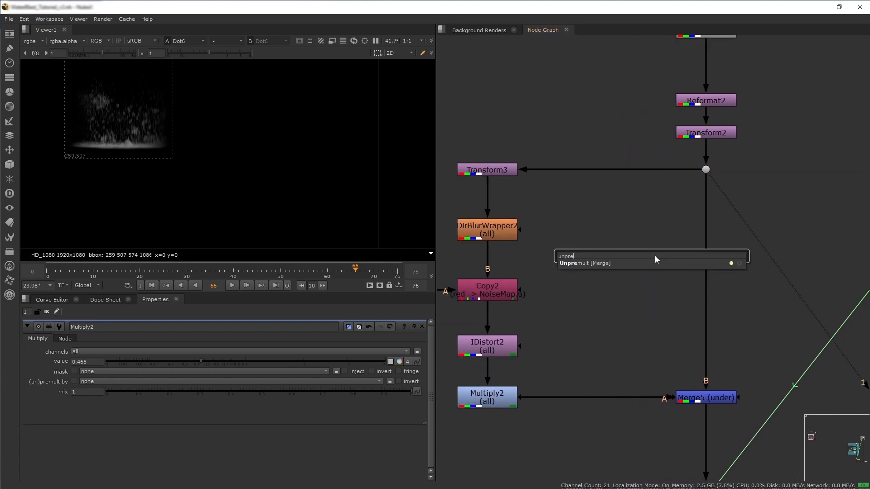
pyautogui.press('Return')
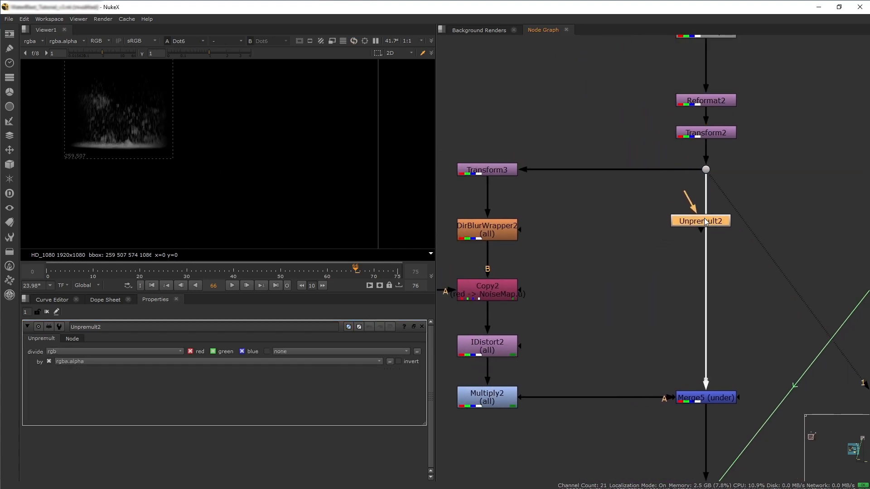
pyautogui.click(713, 220)
pyautogui.press('1')
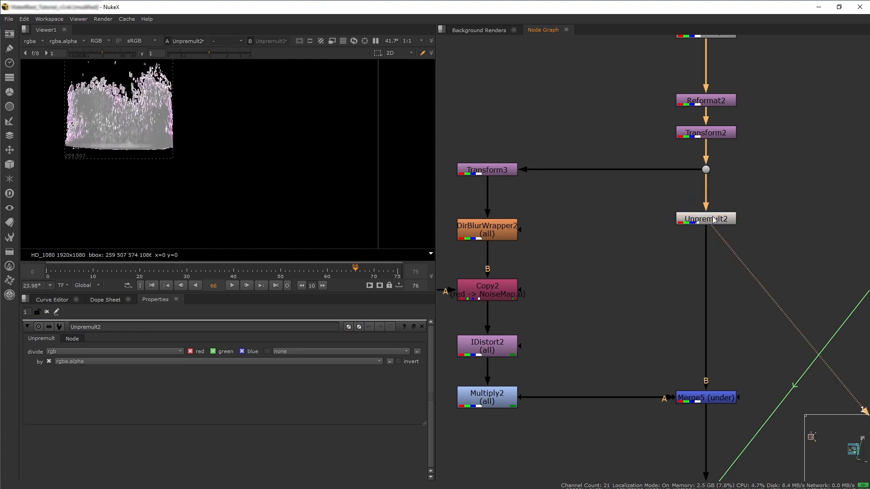
# Add a Grade node directly after the Unpremult on the splash branch.
pyautogui.press('f')
pyautogui.scroll(3, 208, 205)
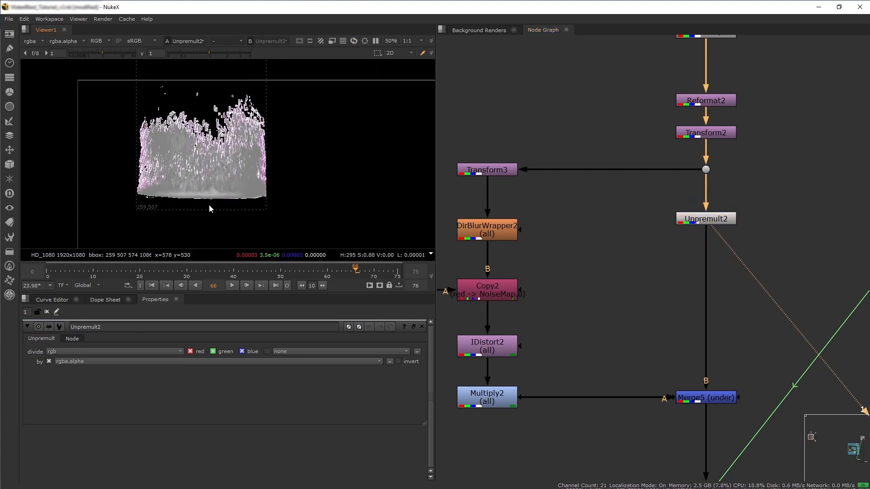
pyautogui.moveTo(234, 182); pyautogui.dragTo(235, 187, button='middle')
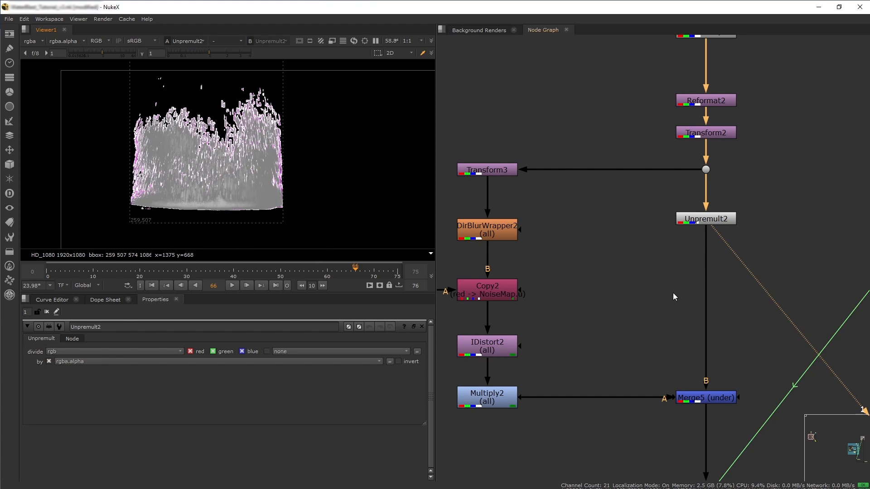
pyautogui.moveTo(670, 289); pyautogui.dragTo(654, 252, button='middle')
pyautogui.click(643, 227)
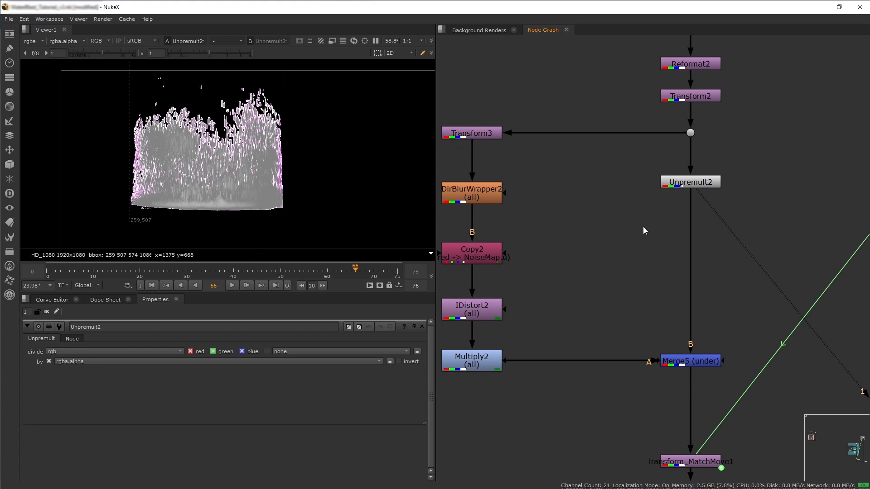
pyautogui.press('g')
pyautogui.moveTo(643, 226); pyautogui.dragTo(692, 213)
pyautogui.click(613, 248)
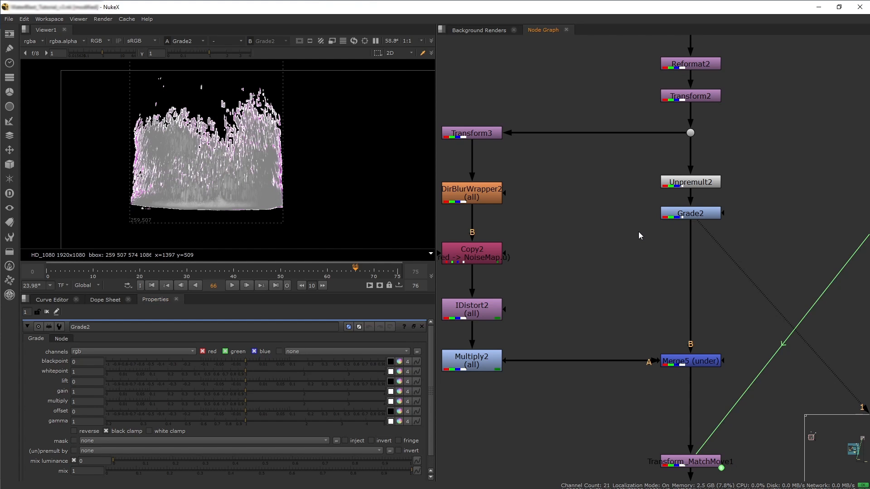
# Add a Premult node after the Grade node on the splash branch.
pyautogui.press('Tab')
pyautogui.write('premult')
pyautogui.press('Return')
pyautogui.moveTo(640, 233); pyautogui.dragTo(691, 252)
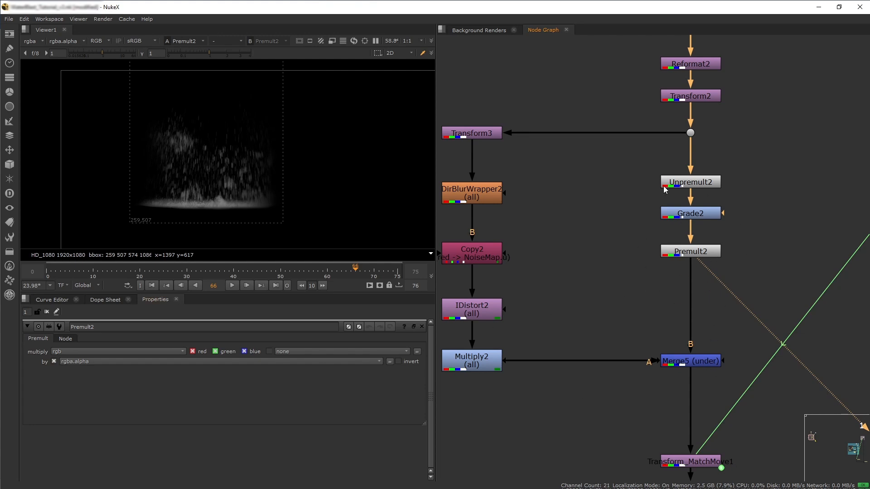
# Open the splash Grade node's properties and view the final Merge composite at frame 40 in the viewer.
pyautogui.doubleClick(709, 216)
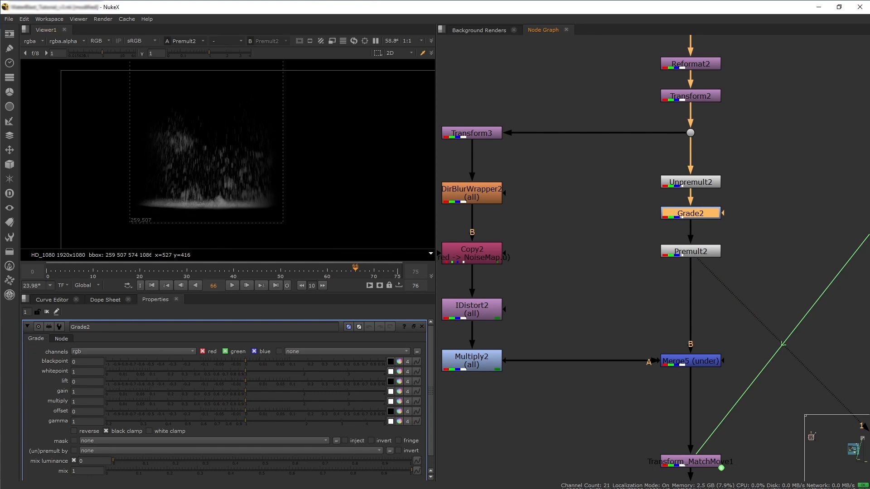
pyautogui.scroll(-10, 618, 300)
pyautogui.scroll(3, 701, 333)
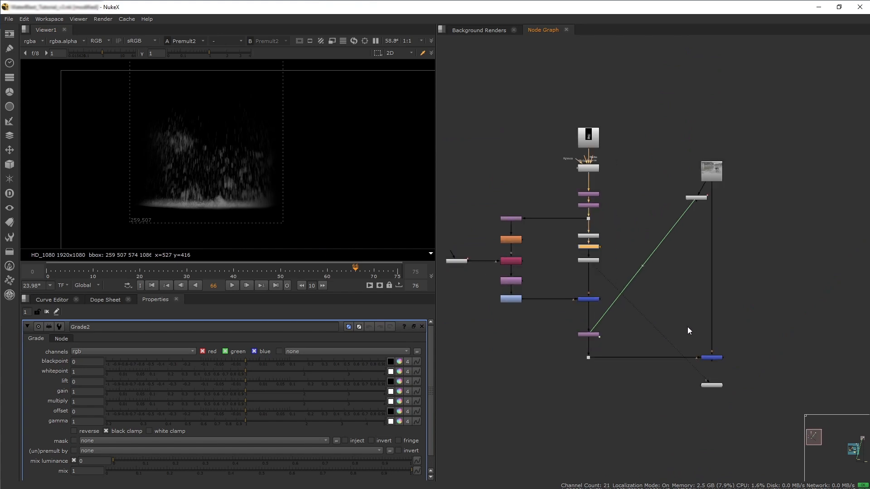
pyautogui.click(719, 359)
pyautogui.press('1')
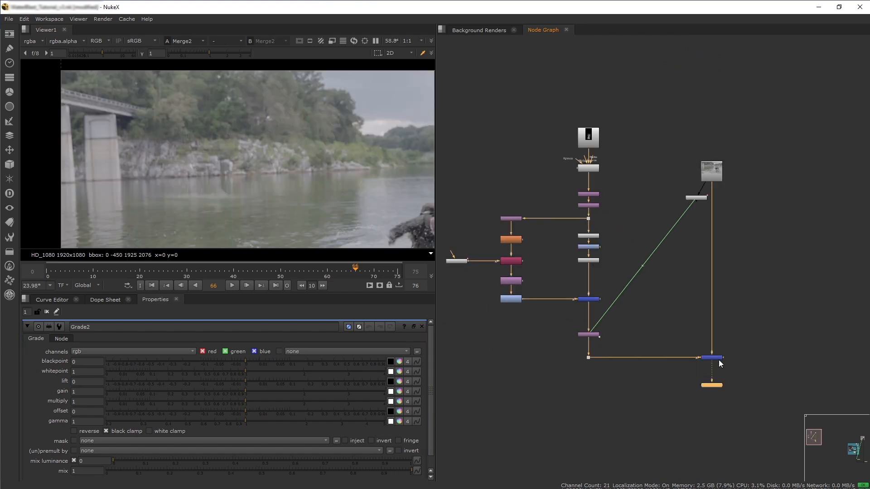
pyautogui.press('l')
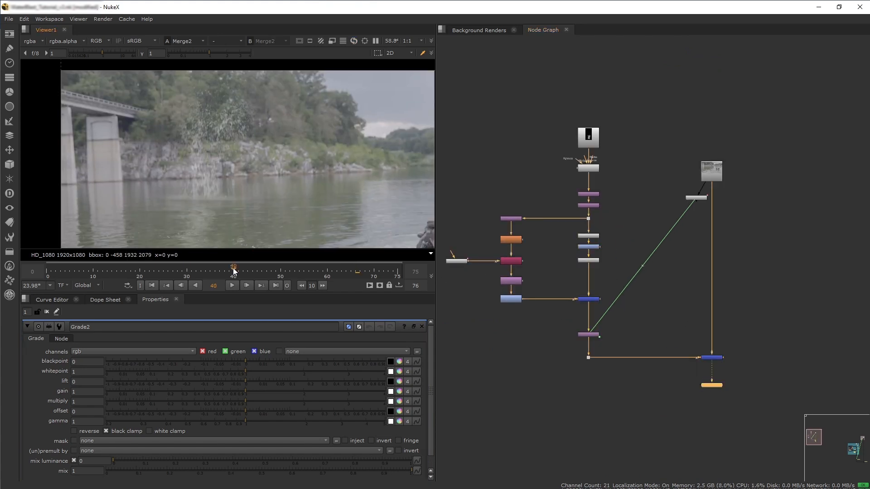
pyautogui.moveTo(226, 189); pyautogui.dragTo(186, 169, button='middle')
pyautogui.scroll(-1, 186, 169)
pyautogui.moveTo(248, 200)
pyautogui.mouseDown(button='middle')
pyautogui.moveTo(227, 186)
pyautogui.moveTo(233, 194)
pyautogui.mouseUp(button='middle')
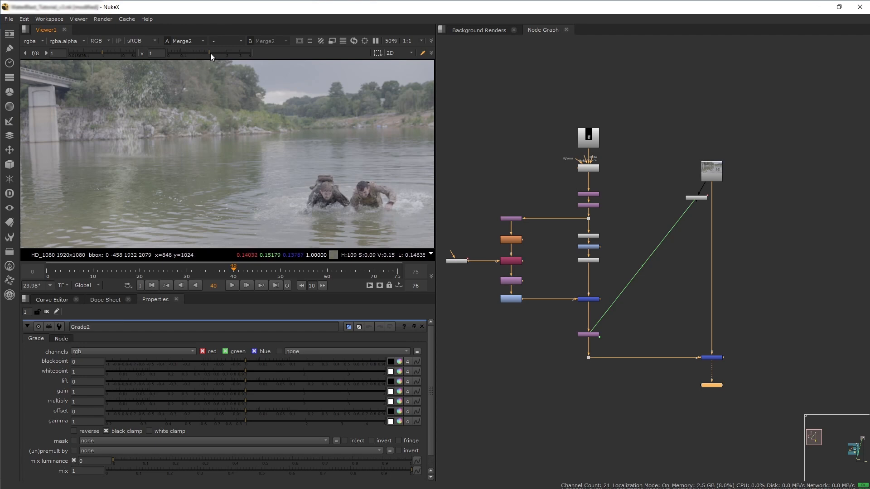
# Set the viewer gamma to 0.62 and gain to 2.2, and set the splash Grade's whitepoint to 0.76.
pyautogui.moveTo(205, 53); pyautogui.dragTo(203, 53)
pyautogui.moveTo(201, 54); pyautogui.dragTo(200, 53)
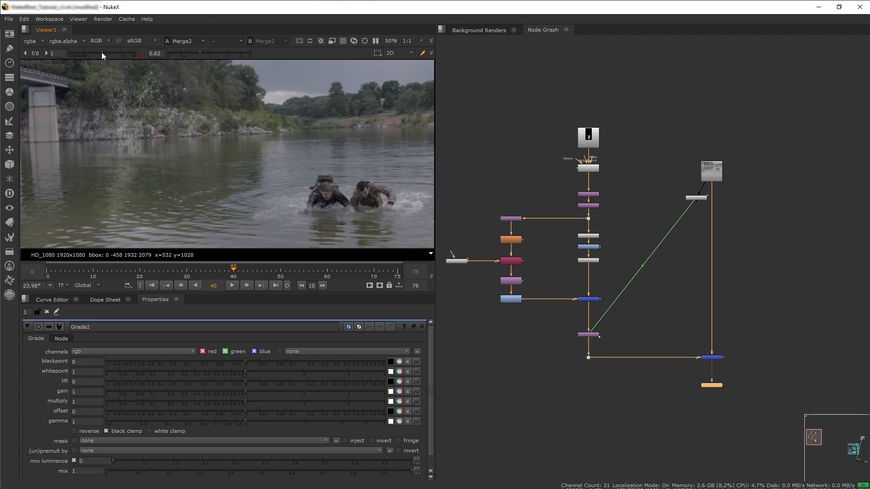
pyautogui.moveTo(102, 53); pyautogui.dragTo(108, 53)
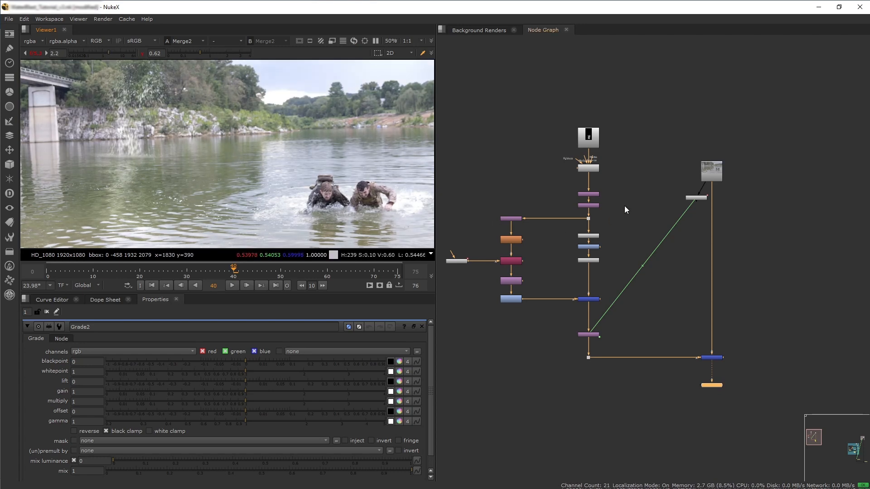
pyautogui.click(585, 246)
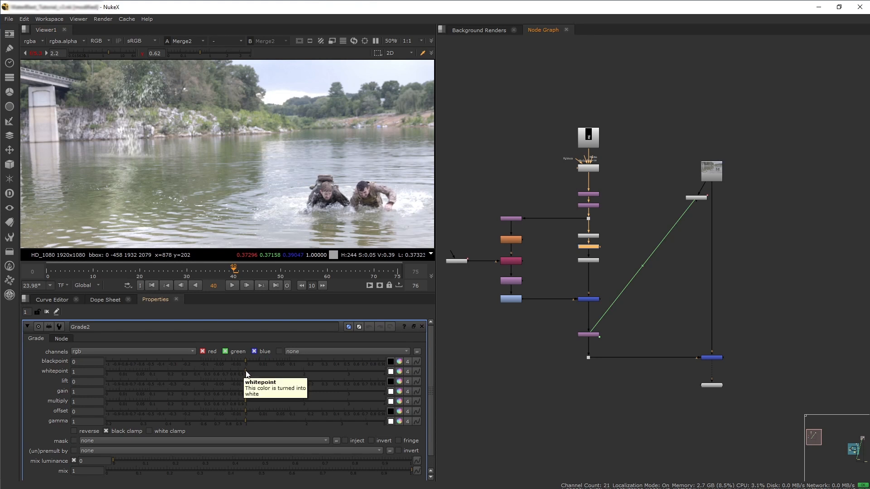
pyautogui.moveTo(245, 370); pyautogui.dragTo(228, 370)
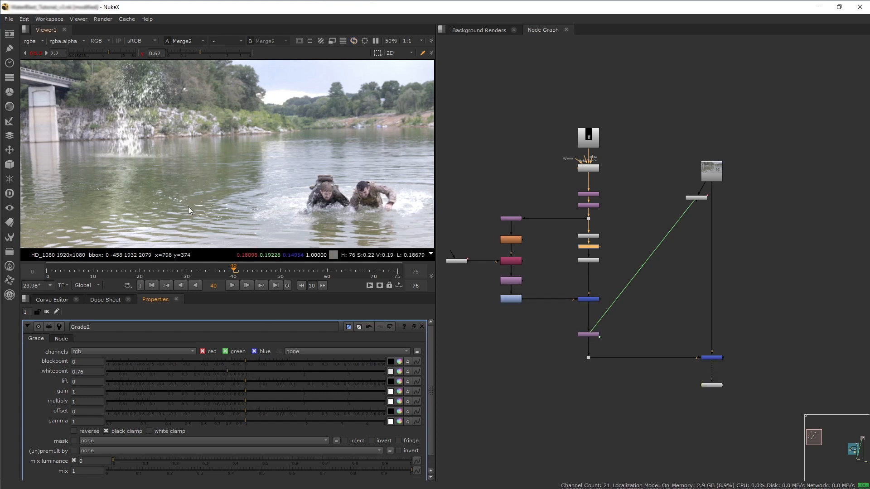
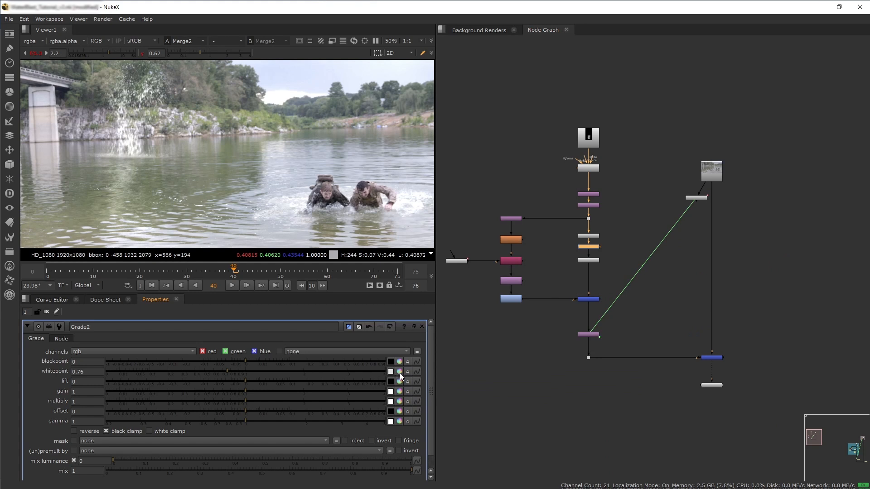
# Adjust the splash Grade's whitepoint per channel to 0.8475 red, 0.87 green and 0.7925 blue.
pyautogui.keyDown('ctrl'); pyautogui.click(399, 372); pyautogui.keyUp('ctrl')
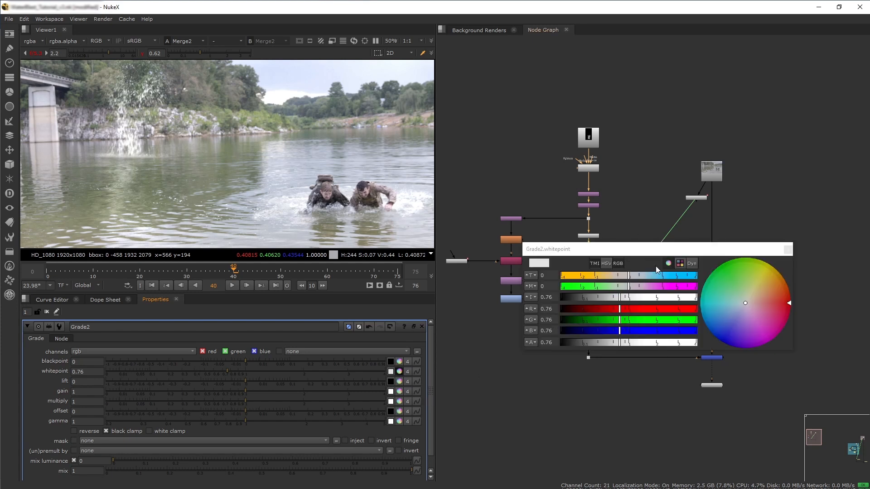
pyautogui.moveTo(630, 277); pyautogui.dragTo(624, 277)
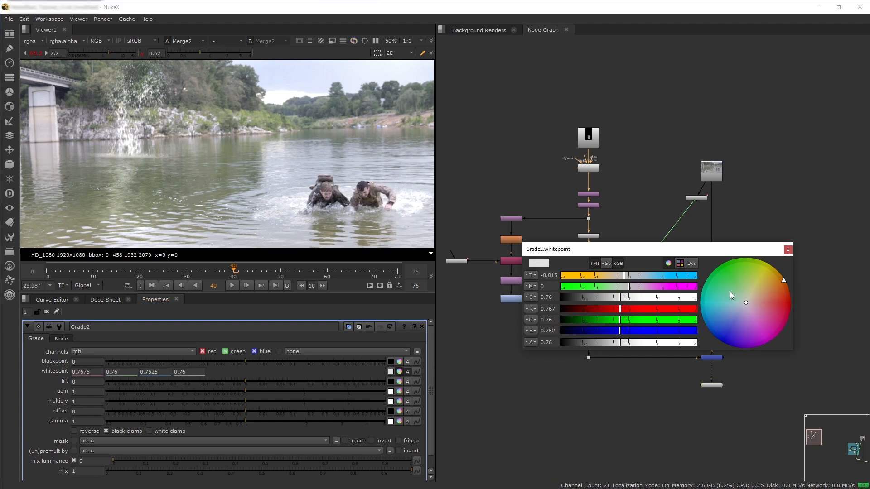
pyautogui.click(787, 250)
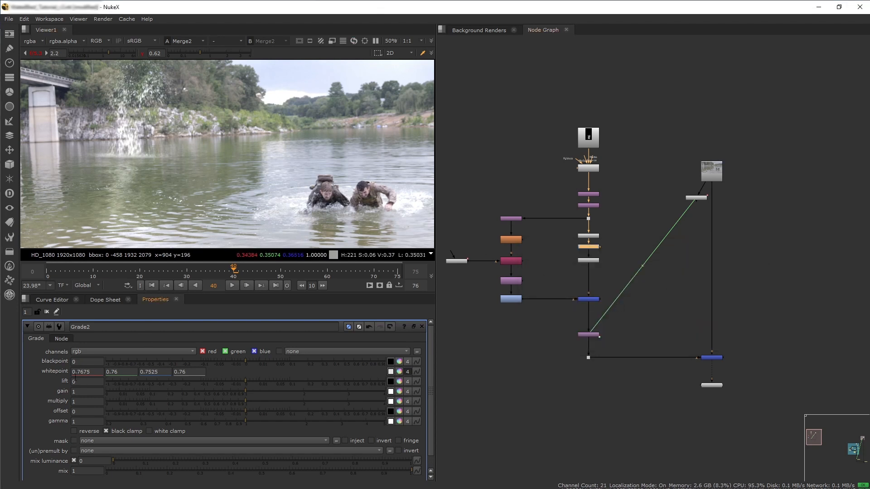
pyautogui.click(94, 372)
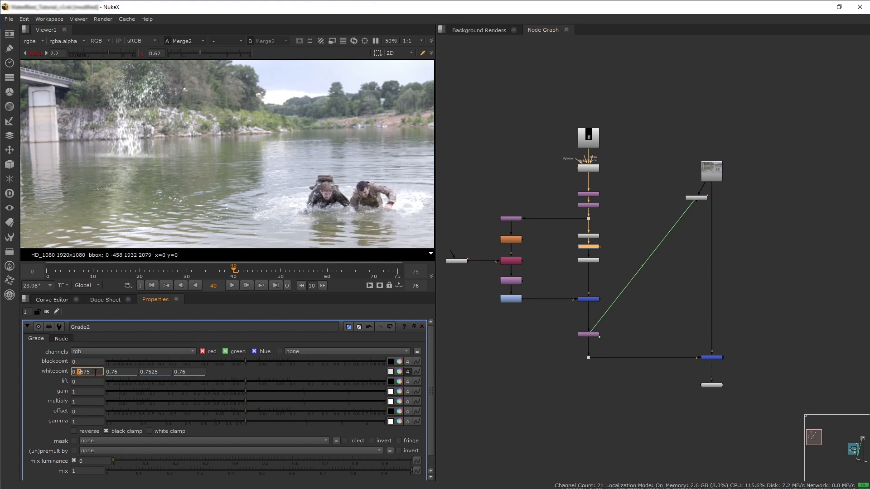
pyautogui.click(130, 373)
pyautogui.click(152, 372)
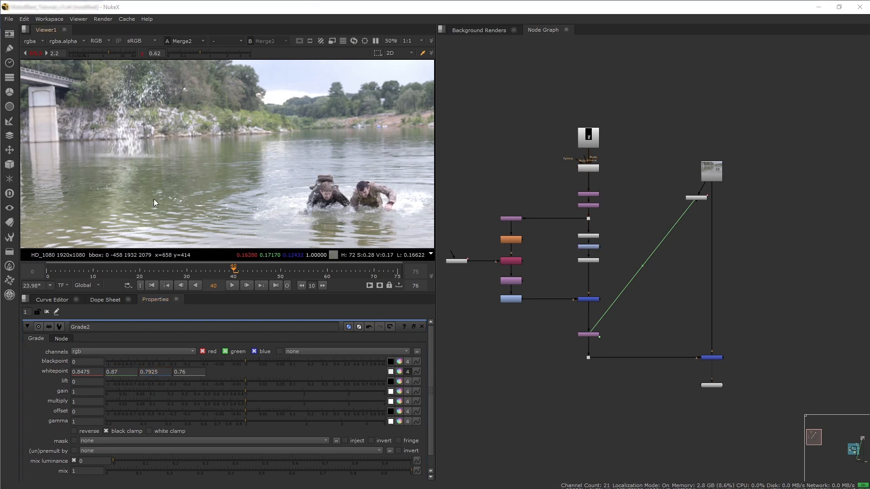
# View the final Merge in the viewer and play back the composite.
pyautogui.click(714, 357)
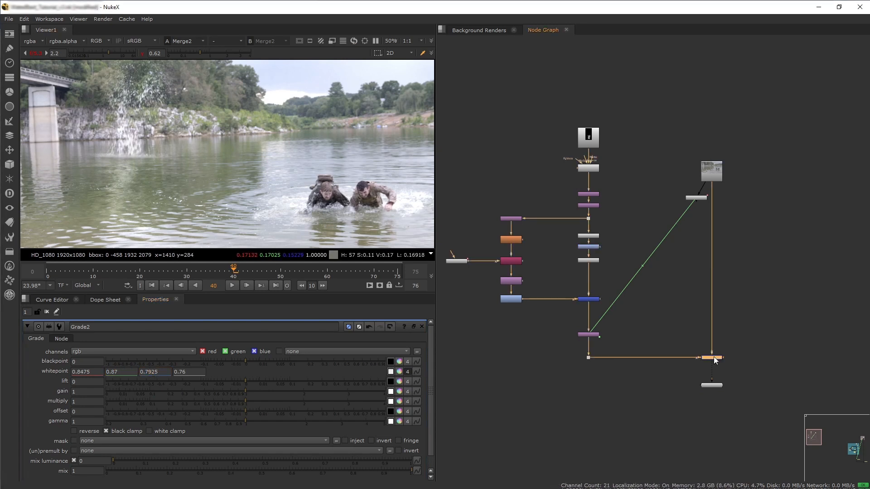
pyautogui.press('1')
pyautogui.click(231, 286)
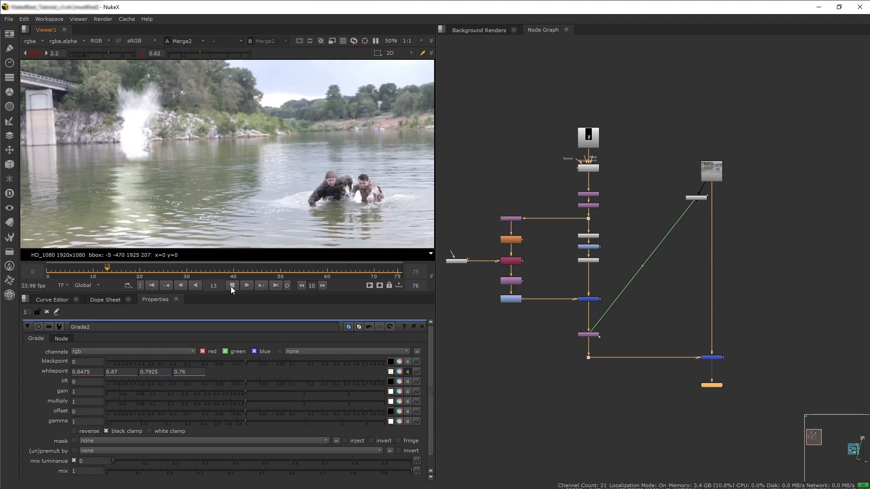
pyautogui.click(232, 286)
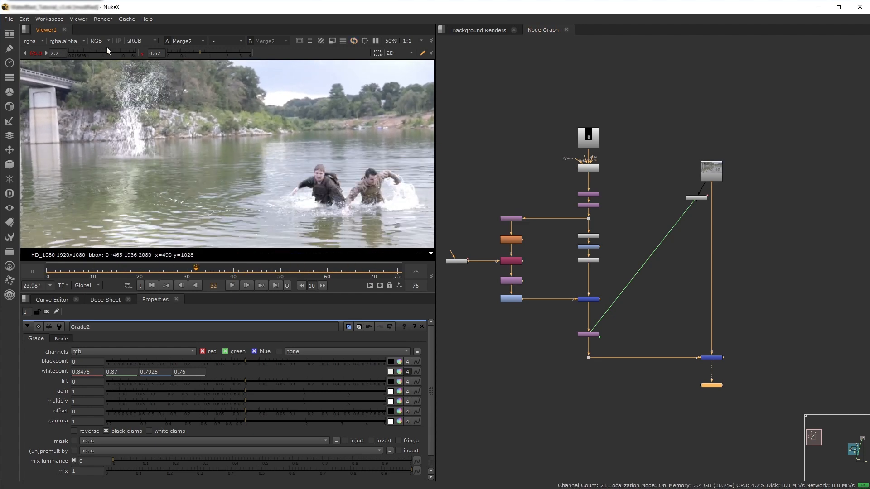
# Reset the viewer gamma and gain to 1 and zoom in on the splash.
pyautogui.click(140, 54)
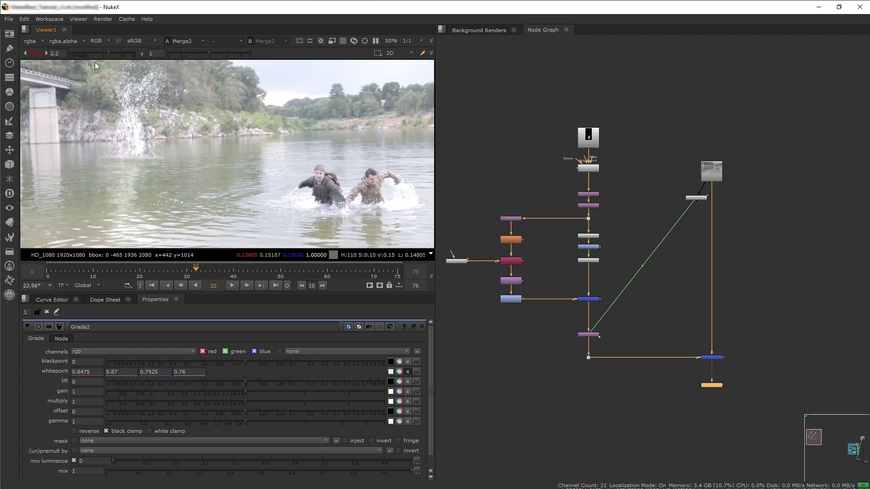
pyautogui.click(38, 51)
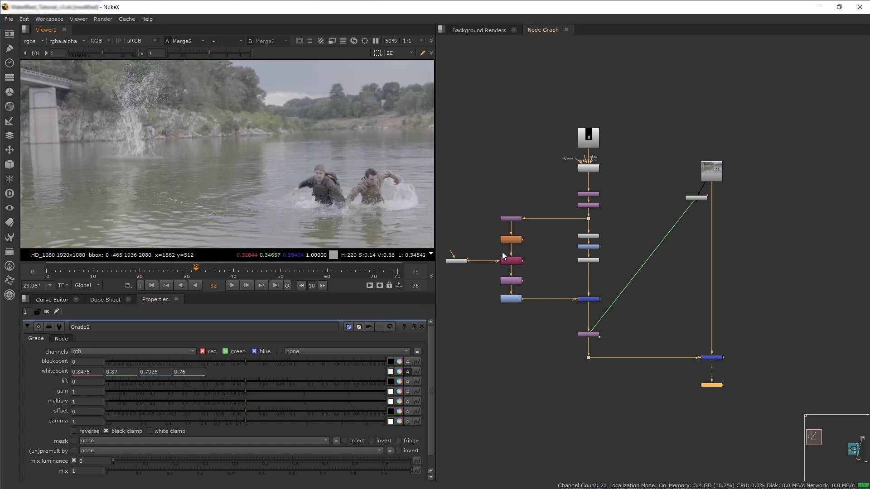
pyautogui.scroll(2, 119, 123)
pyautogui.moveTo(119, 123); pyautogui.dragTo(205, 191, button='middle')
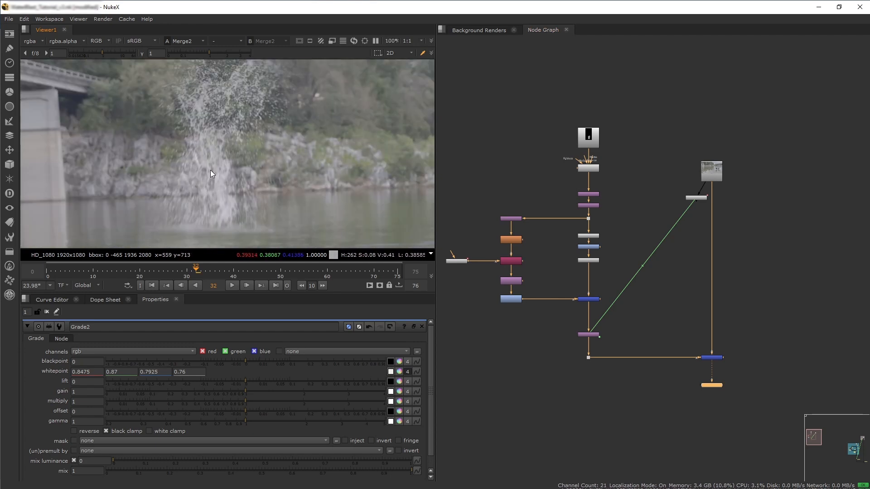
# View the river backplate on its own and scrub through its frames.
pyautogui.moveTo(194, 270); pyautogui.dragTo(131, 269)
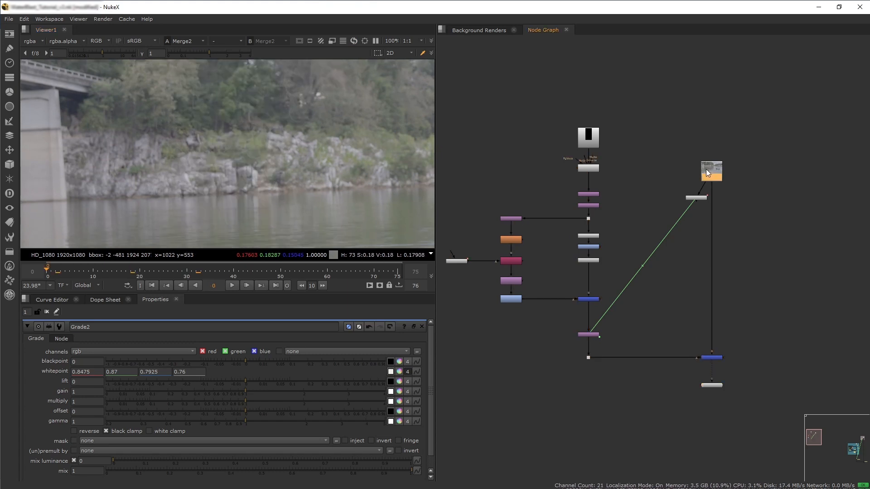
pyautogui.press('1')
pyautogui.moveTo(70, 265); pyautogui.dragTo(330, 269)
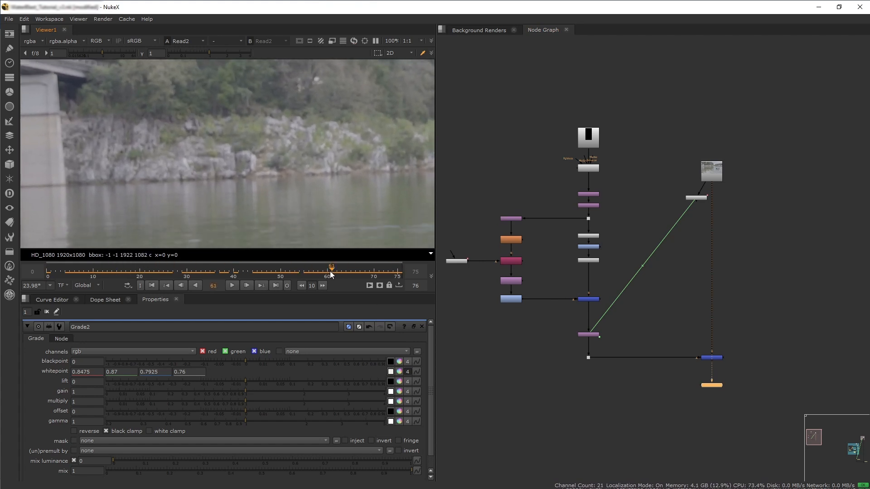
# Create a Defocus node in the node graph.
pyautogui.scroll(2, 707, 357)
pyautogui.click(709, 357)
pyautogui.moveTo(716, 390); pyautogui.dragTo(713, 396)
pyautogui.keyDown('ctrl'); pyautogui.click(516, 349); pyautogui.keyUp('ctrl')
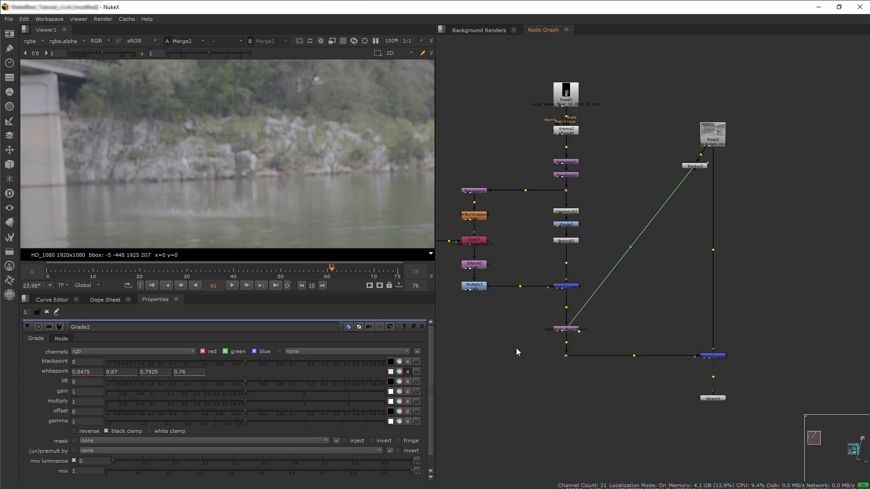
pyautogui.press('Tab')
pyautogui.write('defoc')
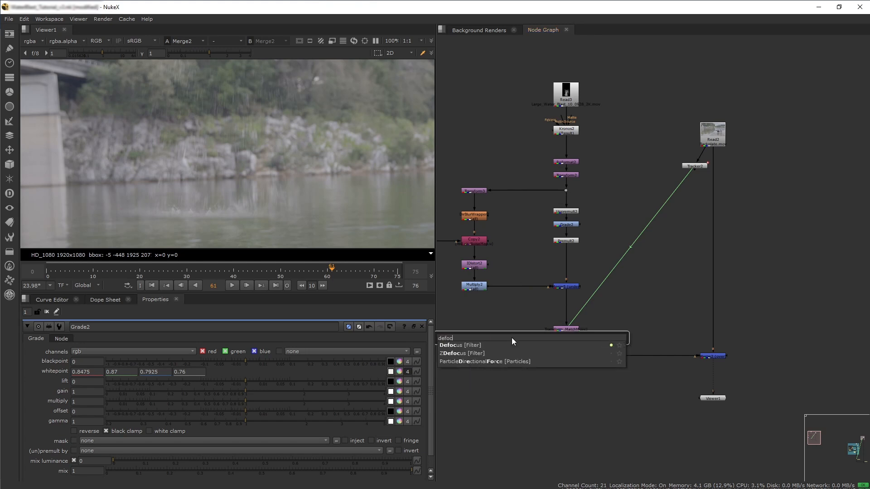
pyautogui.press('Return')
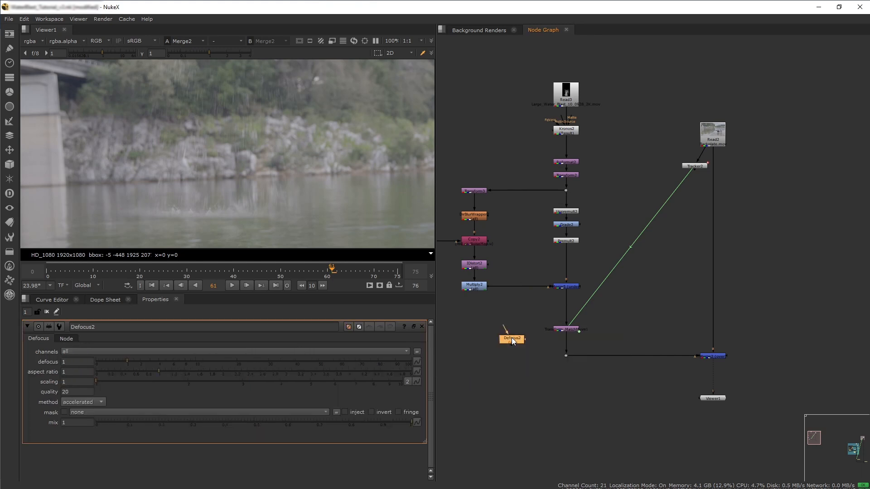
# Insert the Defocus node below the splash and reflection Merge, before the match-move transform, and tidy the graph.
pyautogui.moveTo(564, 244); pyautogui.dragTo(602, 317, button='middle')
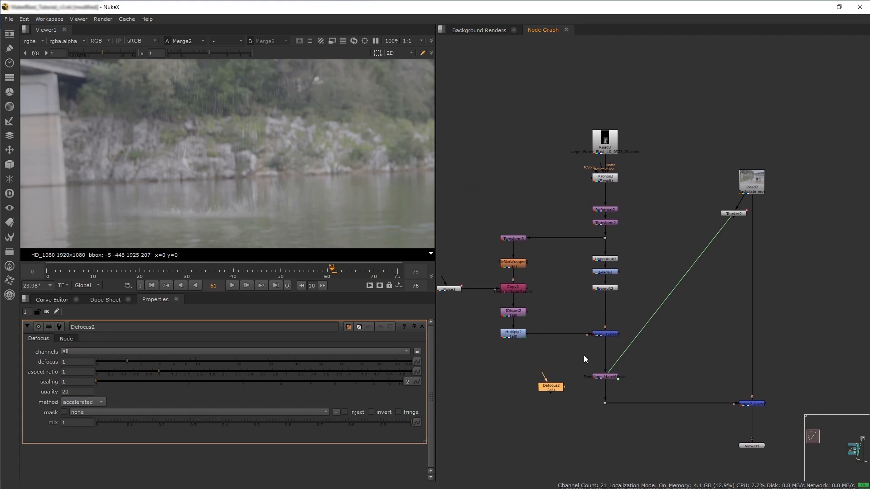
pyautogui.moveTo(554, 388); pyautogui.dragTo(608, 356)
pyautogui.moveTo(607, 234); pyautogui.dragTo(617, 250, button='middle')
pyautogui.scroll(-1, 607, 266)
pyautogui.moveTo(793, 143); pyautogui.dragTo(712, 242)
pyautogui.moveTo(740, 208); pyautogui.dragTo(730, 95)
pyautogui.moveTo(477, 114); pyautogui.dragTo(641, 347)
pyautogui.moveTo(531, 332); pyautogui.dragTo(531, 278)
pyautogui.moveTo(610, 352); pyautogui.dragTo(605, 299)
pyautogui.scroll(2, 598, 299)
pyautogui.moveTo(598, 299); pyautogui.dragTo(638, 324, button='middle')
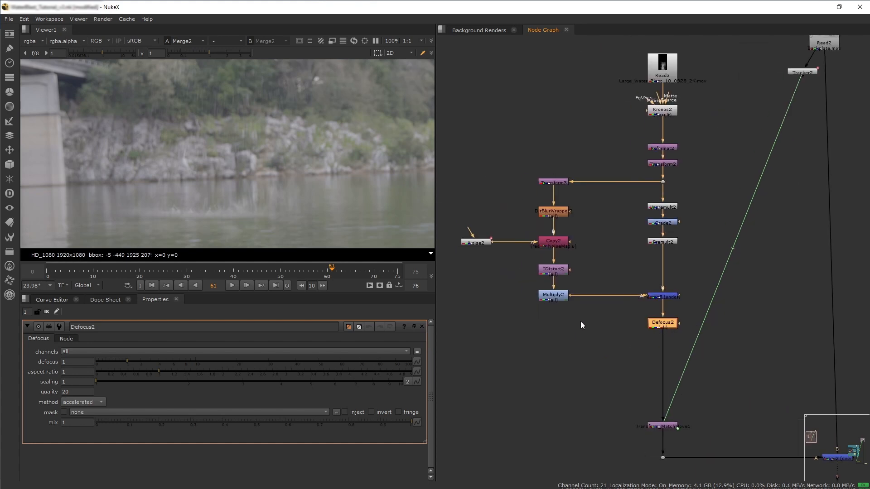
# Animate the Defocus amount with a key of 1 at frame 30 and 2 at frame 51.
pyautogui.click(187, 273)
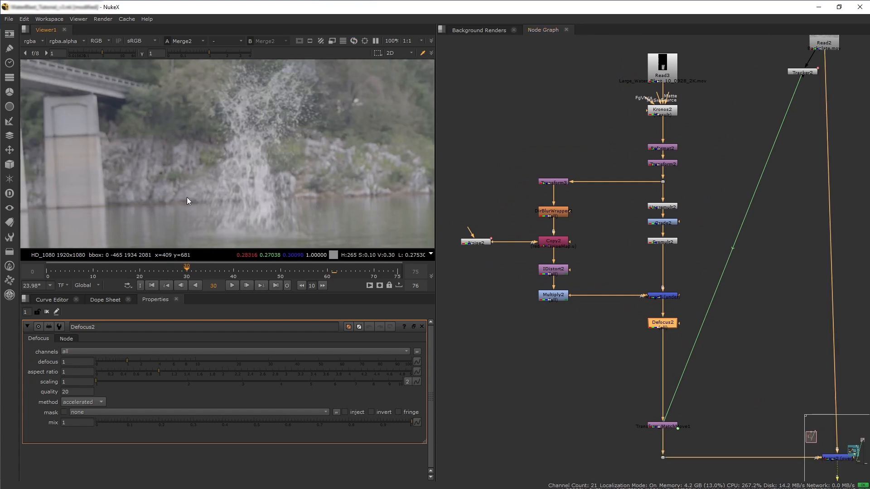
pyautogui.rightClick(72, 362)
pyautogui.click(87, 365)
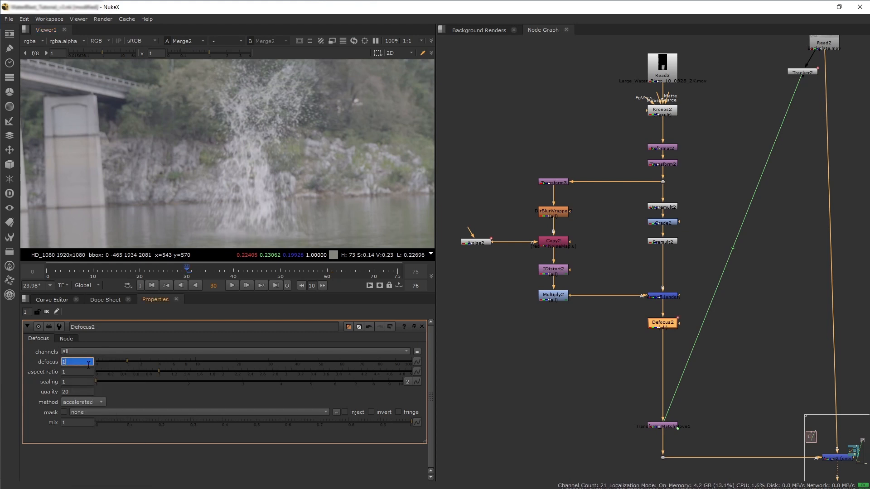
pyautogui.click(281, 274)
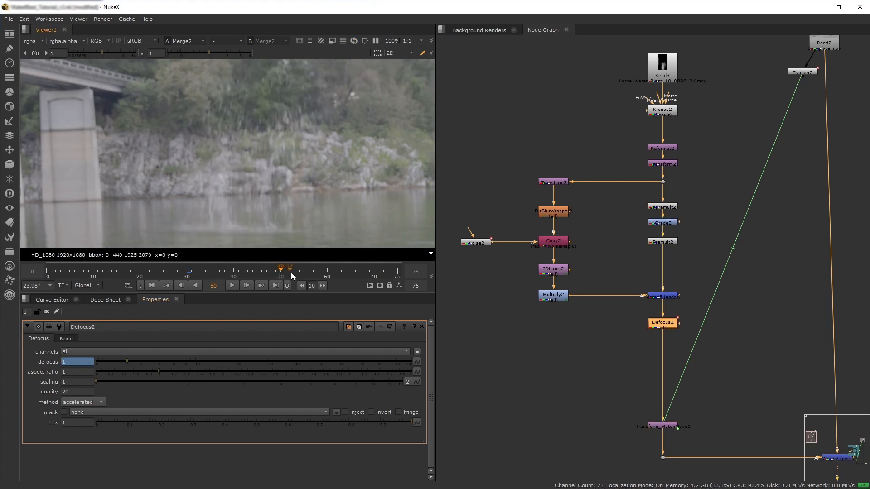
pyautogui.click(286, 275)
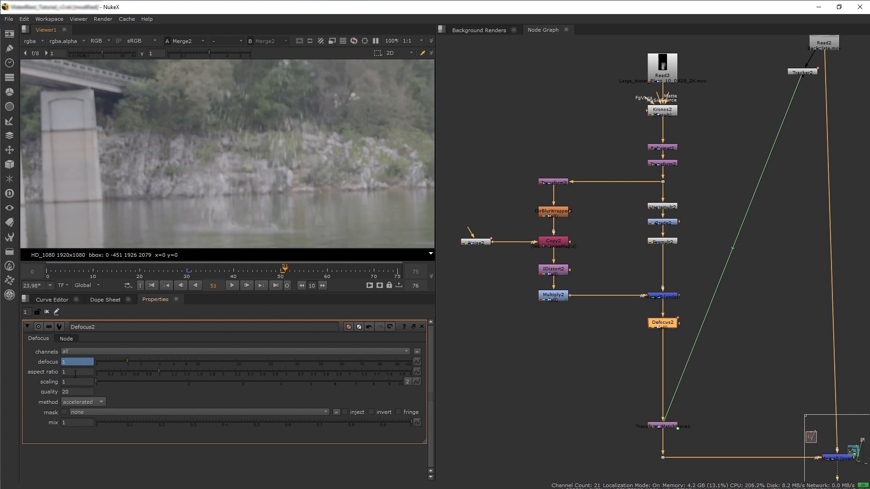
pyautogui.click(79, 363)
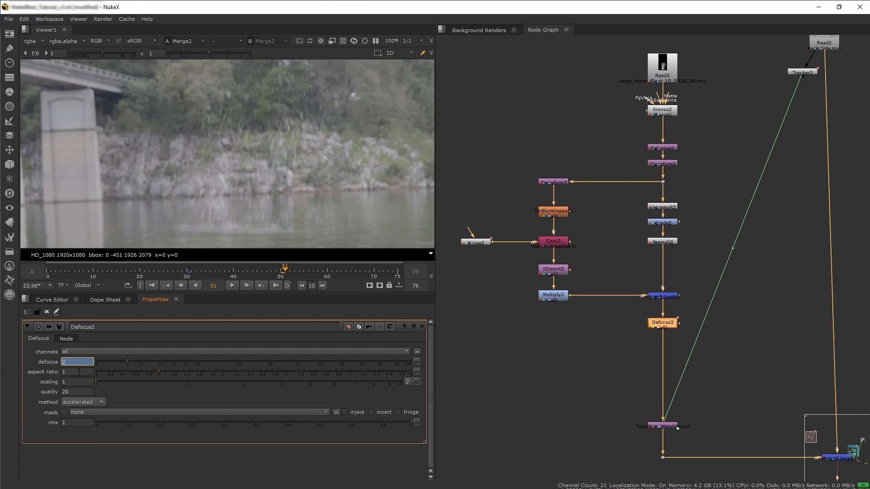
pyautogui.click(79, 372)
# Scrub through the timeline to review the animated defocus.
pyautogui.click(254, 274)
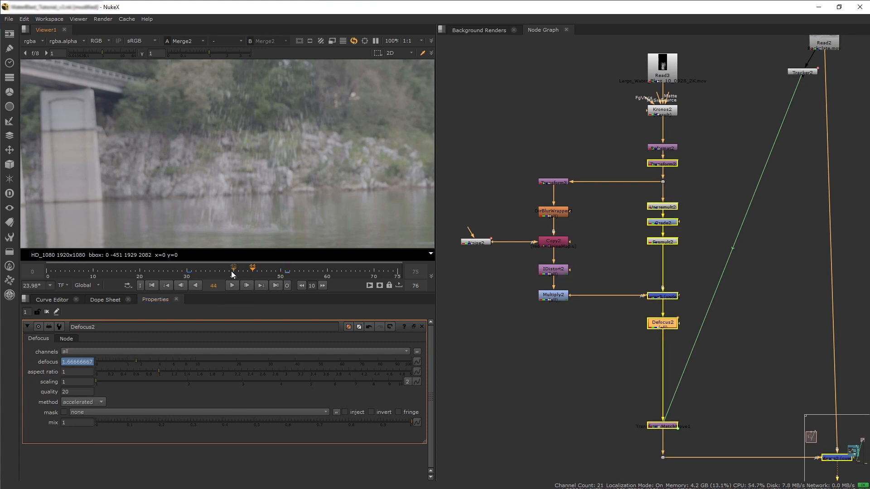
pyautogui.click(211, 273)
pyautogui.click(188, 274)
pyautogui.click(285, 274)
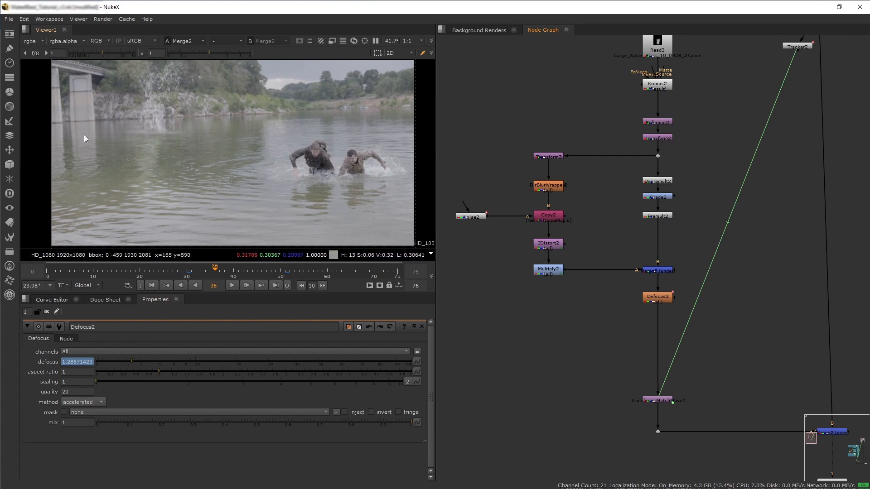
# Raise the reflection Multiply node's value to 0.76.
pyautogui.click(548, 274)
pyautogui.doubleClick(549, 273)
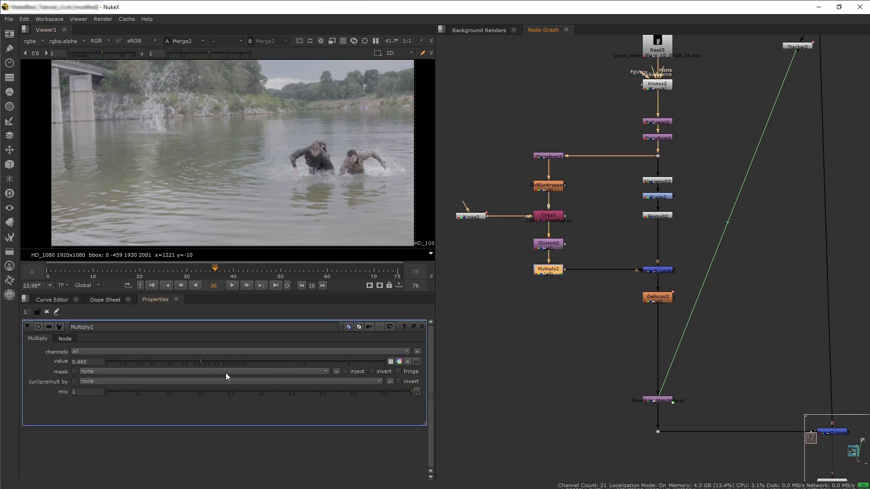
pyautogui.moveTo(202, 360); pyautogui.dragTo(227, 359)
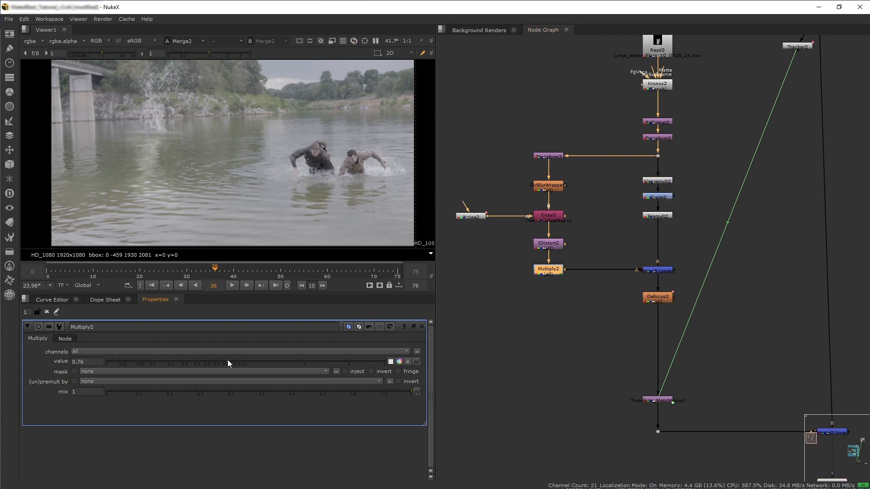
pyautogui.click(534, 347)
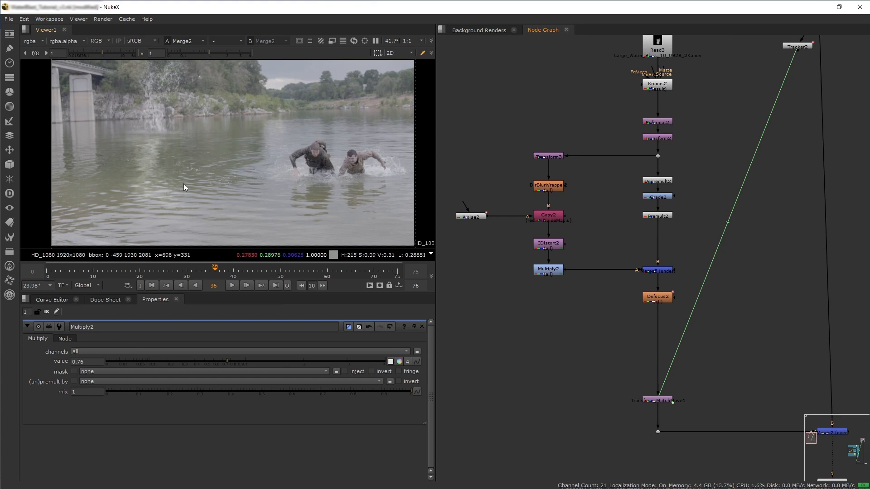
# Toggle the splash and reflection Merge node off and back on to compare.
pyautogui.click(657, 270)
pyautogui.press('d')
pyautogui.press('d')
# Add a Roto node to the node graph beside the splash branch.
pyautogui.click(631, 356)
pyautogui.moveTo(631, 356); pyautogui.dragTo(622, 328, button='middle')
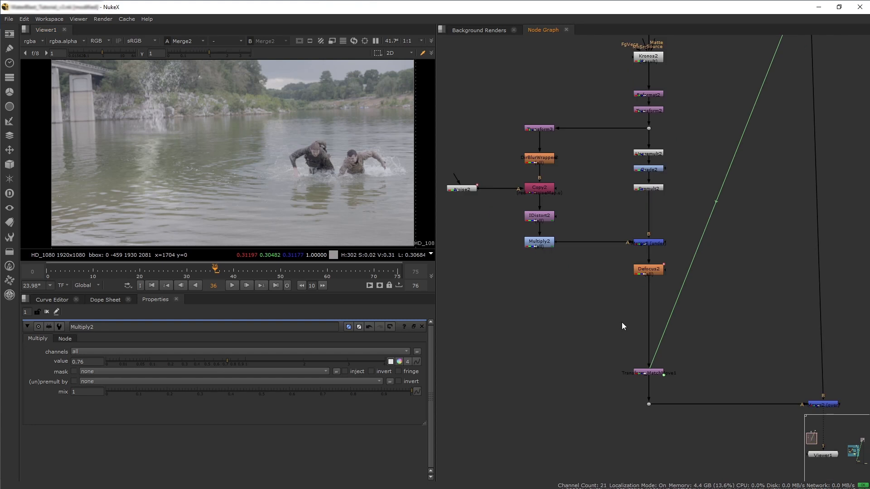
pyautogui.press('Tab')
pyautogui.write('roto')
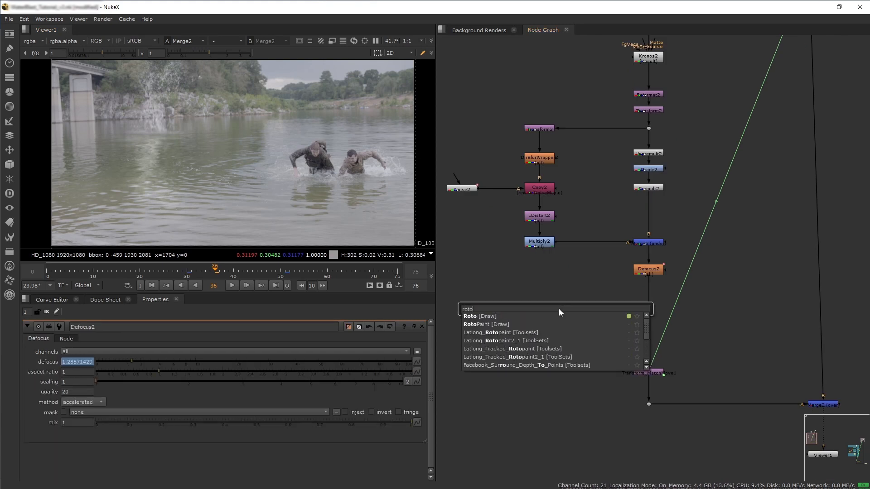
pyautogui.press('Return')
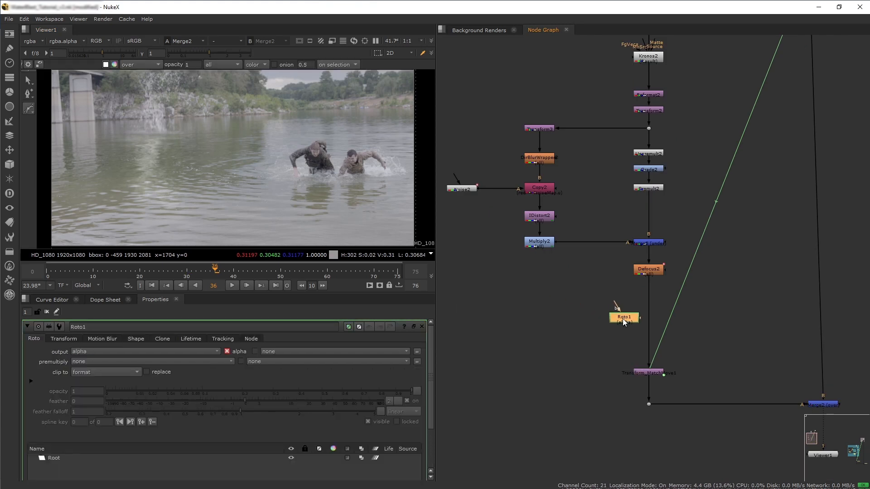
pyautogui.click(711, 310)
pyautogui.click(490, 256)
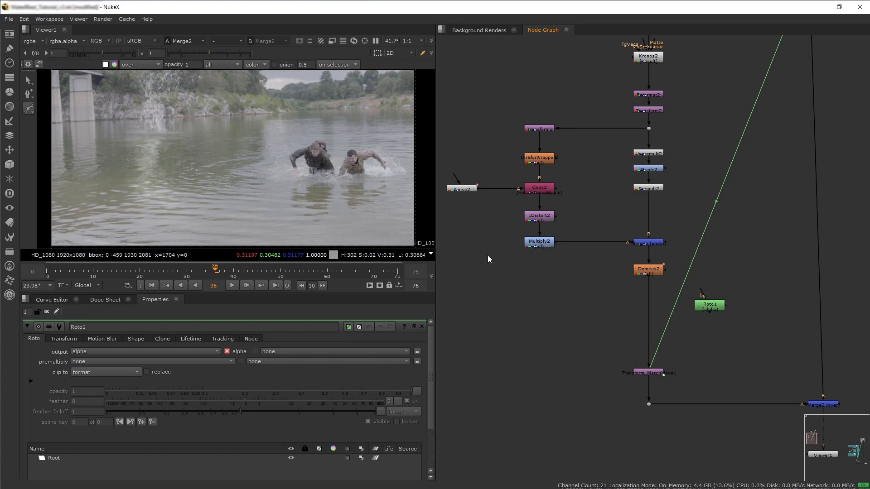
# Draw a closed Bezier shape around the water area left of the soldiers.
pyautogui.moveTo(170, 181); pyautogui.dragTo(180, 164, button='middle')
pyautogui.click(96, 187)
pyautogui.click(165, 159)
pyautogui.moveTo(237, 143); pyautogui.dragTo(241, 150)
pyautogui.moveTo(225, 210); pyautogui.dragTo(213, 214)
pyautogui.moveTo(118, 209); pyautogui.dragTo(107, 206)
pyautogui.click(96, 187)
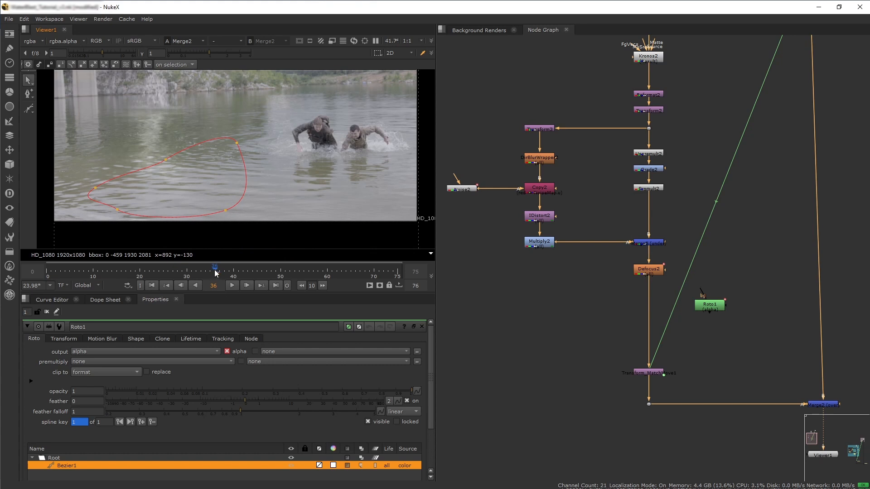
# Animate the roto shape by moving one of its points up and left at frame 51.
pyautogui.click(285, 276)
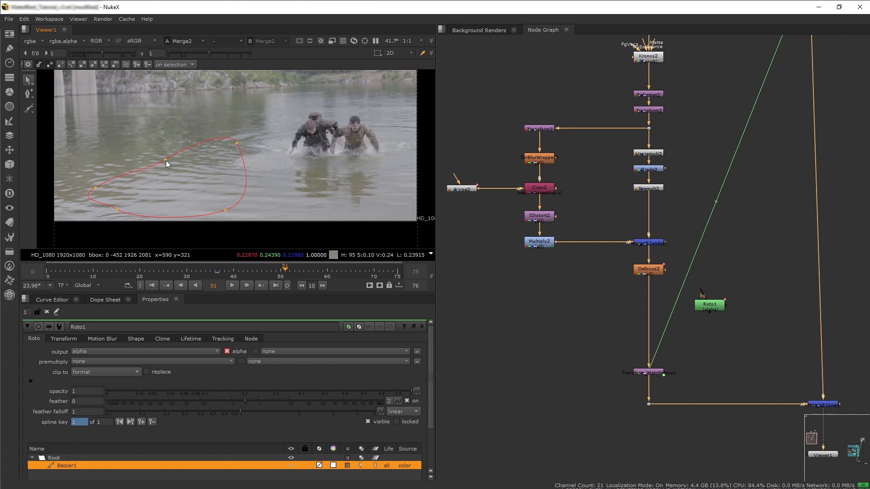
pyautogui.moveTo(165, 159); pyautogui.dragTo(148, 146)
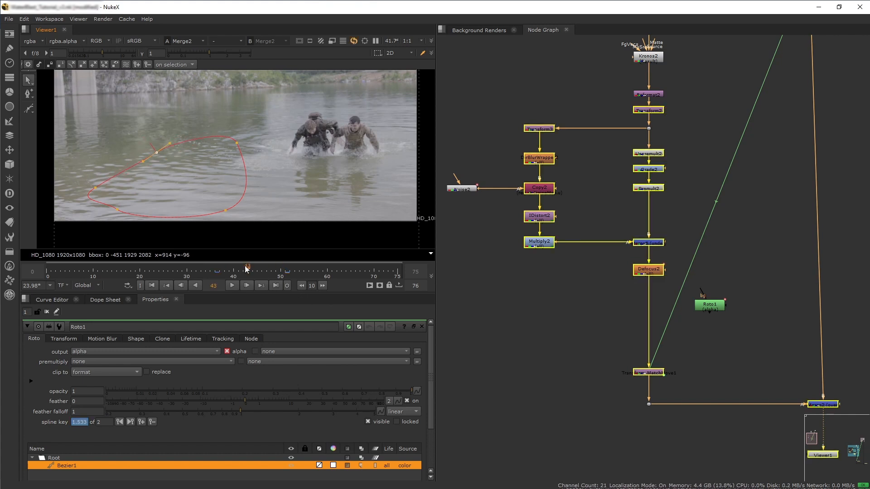
pyautogui.click(218, 265)
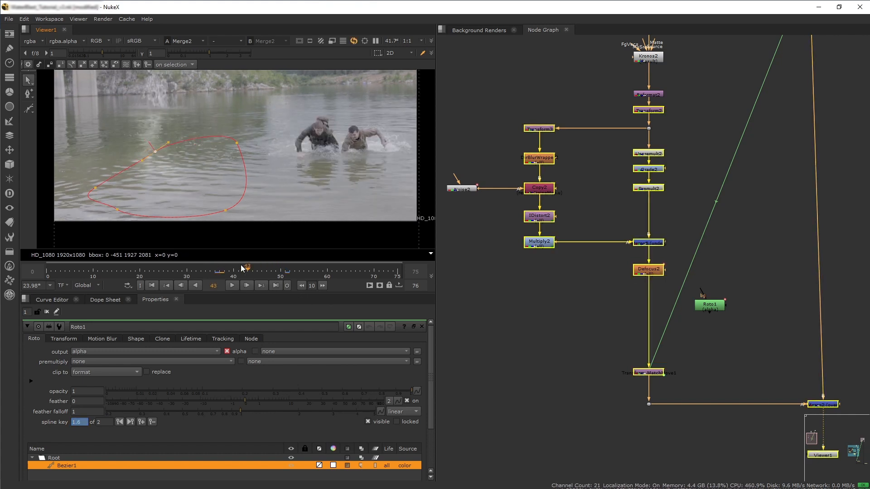
# Undo the last roto key and nudge the shape's upper point slightly at frame 42.
pyautogui.click(216, 274)
pyautogui.hotkey('ctrl', 'z')
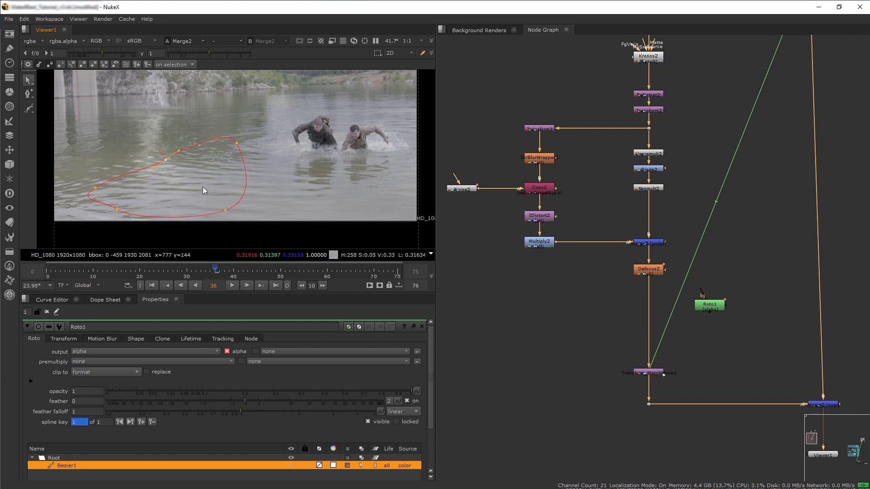
pyautogui.click(153, 422)
pyautogui.press('Right')
pyautogui.press('Right')
pyautogui.press('Right')
pyautogui.press('Right')
pyautogui.press('Right')
pyautogui.press('Right')
pyautogui.moveTo(165, 160); pyautogui.dragTo(163, 157)
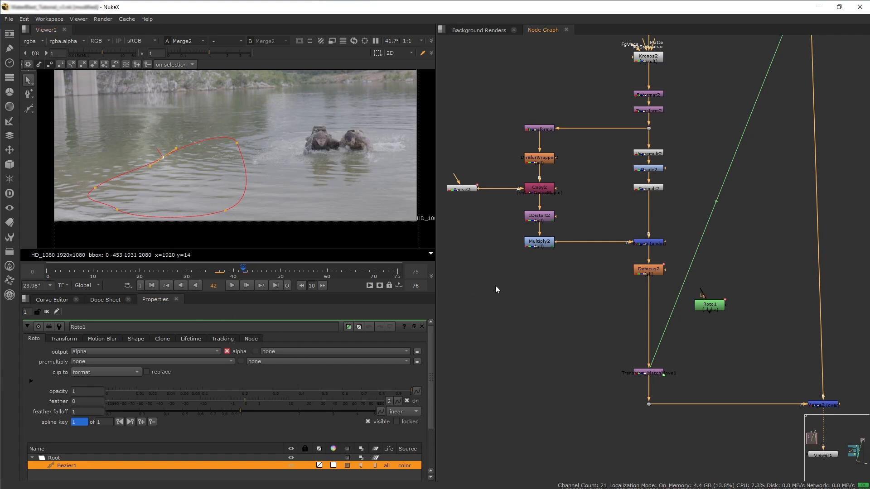
# Insert a Merge node below Defocus2 and connect the Roto node to its A input.
pyautogui.moveTo(709, 307); pyautogui.dragTo(722, 284)
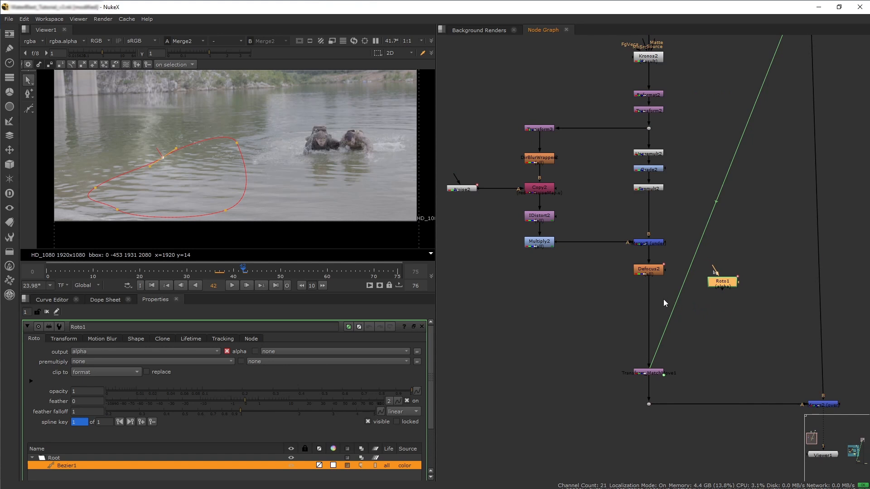
pyautogui.click(587, 298)
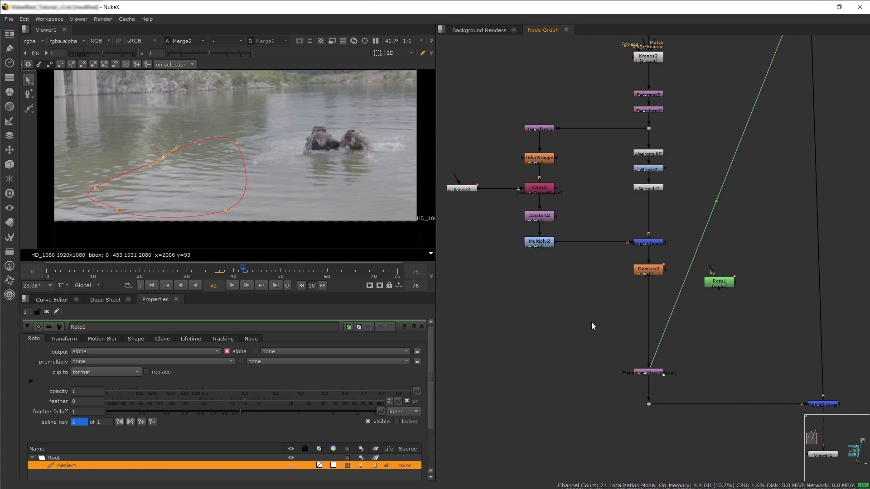
pyautogui.press('m')
pyautogui.moveTo(592, 323); pyautogui.dragTo(733, 289)
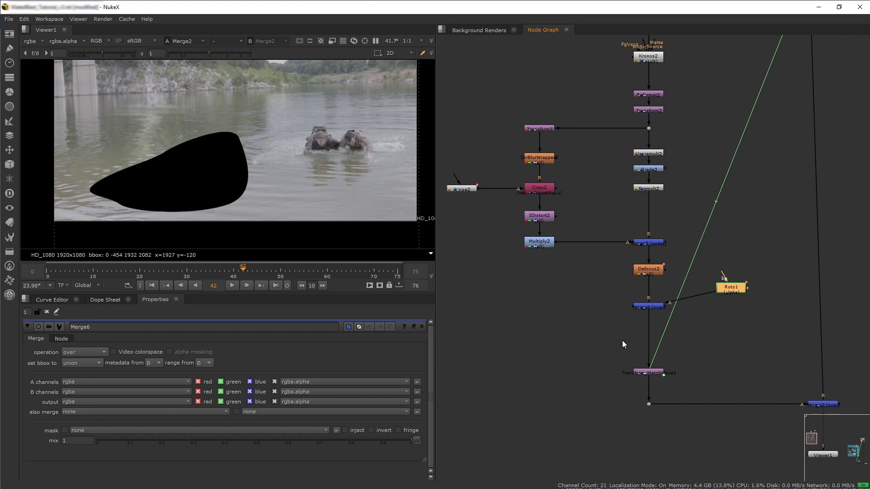
# Set the new Merge node's operation to mask and view its output.
pyautogui.click(647, 307)
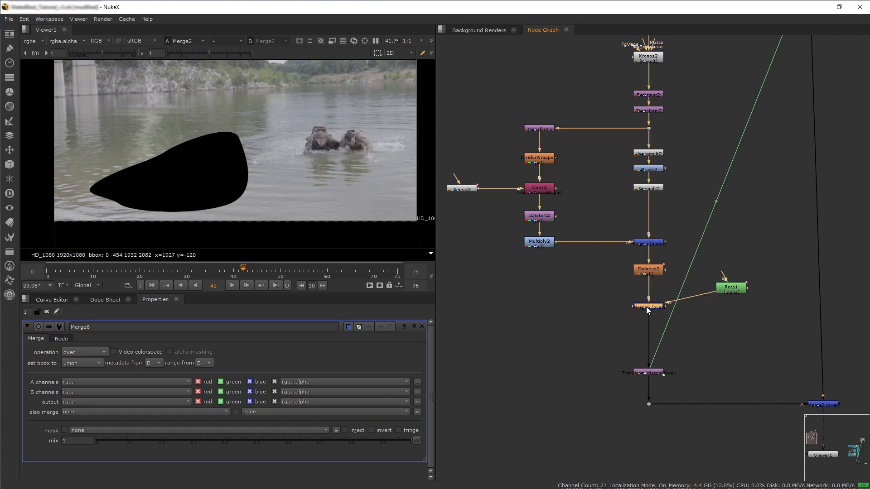
pyautogui.click(88, 350)
pyautogui.click(91, 289)
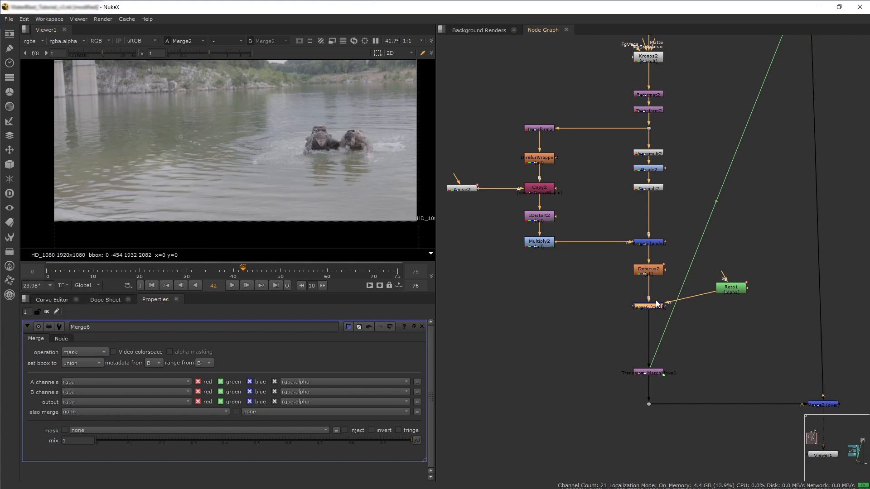
pyautogui.press('1')
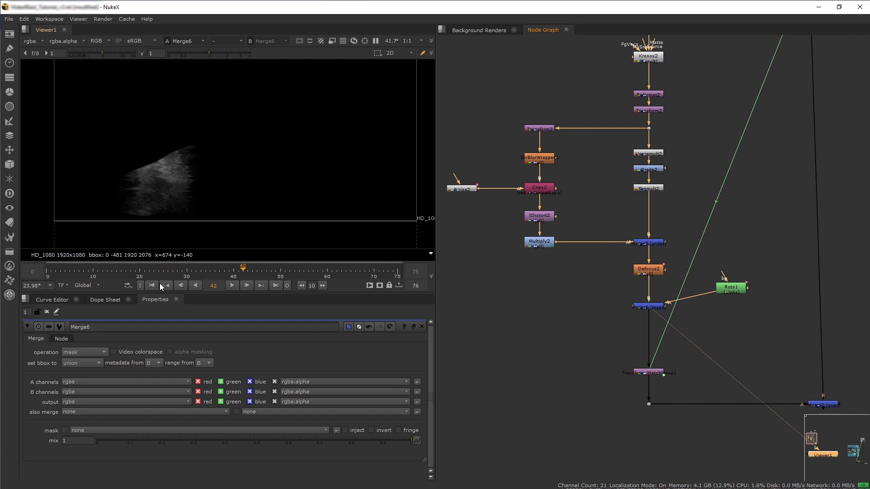
# Try the stencil operation on the Merge node, then undo it.
pyautogui.click(99, 352)
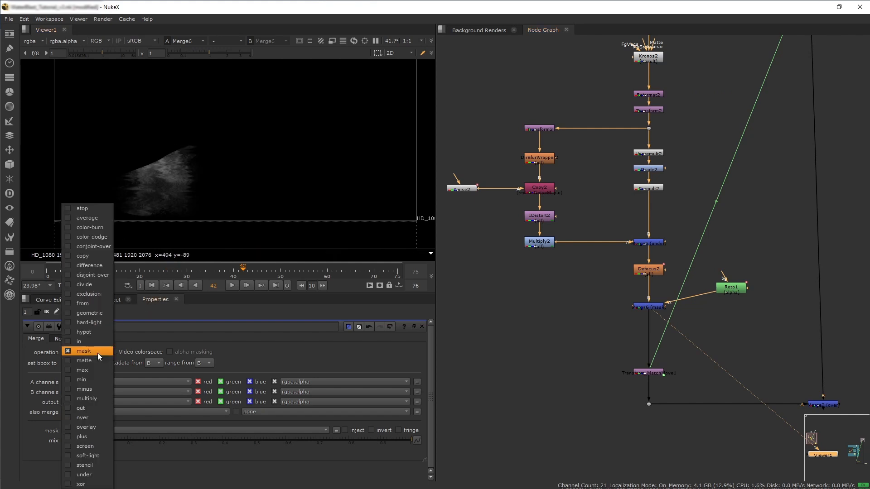
pyautogui.click(91, 468)
pyautogui.press('ctrl')
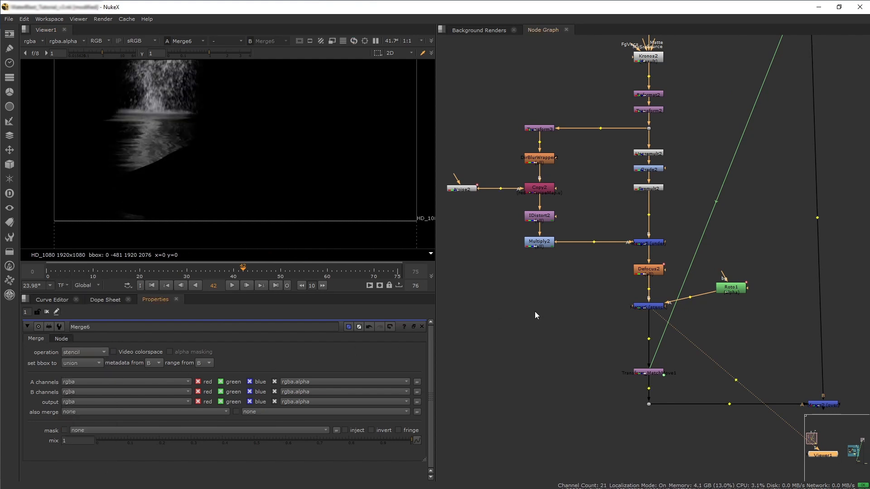
pyautogui.hotkey('ctrl', 'z')
# Insert an Invert node between the Roto node and the Merge node.
pyautogui.press('Tab')
pyautogui.write('invert')
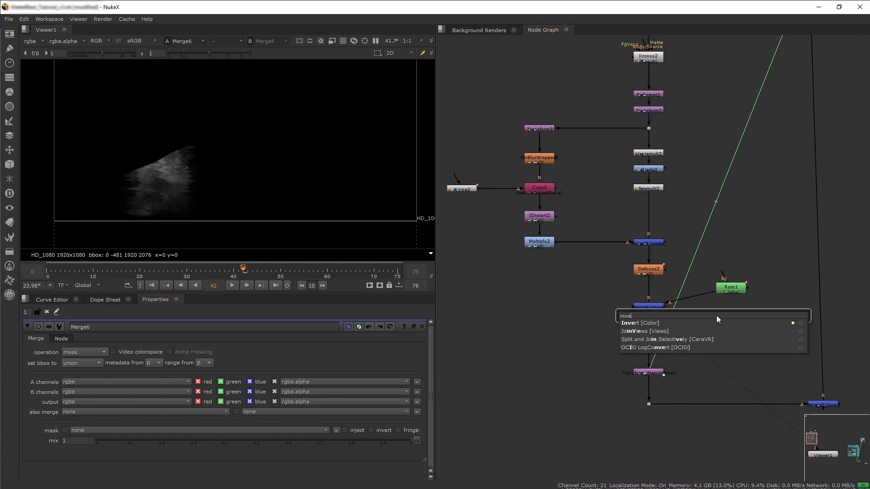
pyautogui.press('Return')
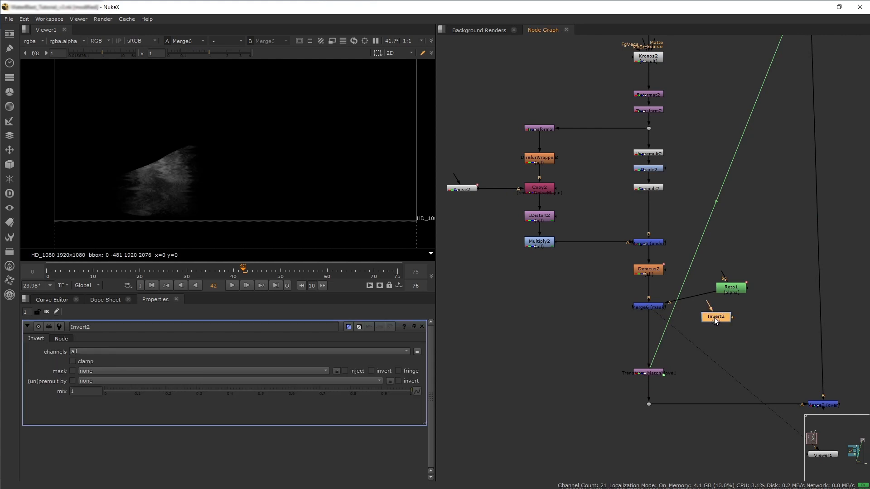
pyautogui.moveTo(692, 299); pyautogui.dragTo(729, 305)
# Refine the roto shape's lower-left points and tangents to fit the reflection at frame 42.
pyautogui.click(740, 286)
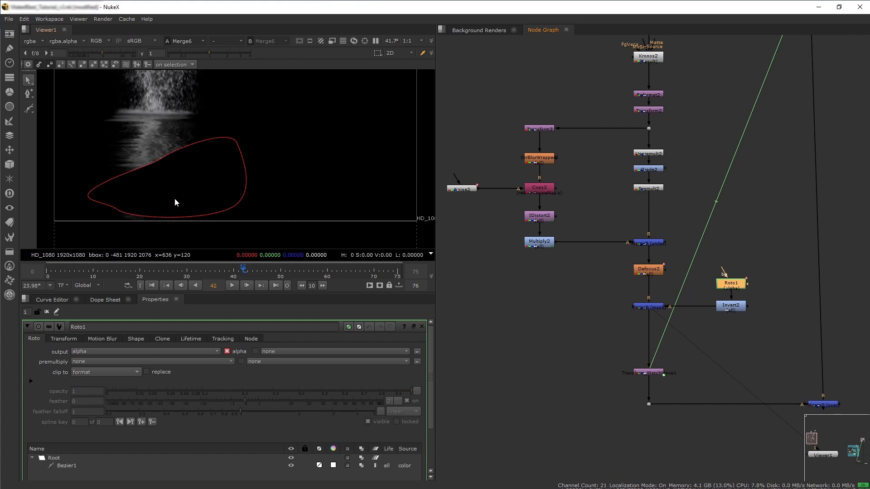
pyautogui.click(119, 214)
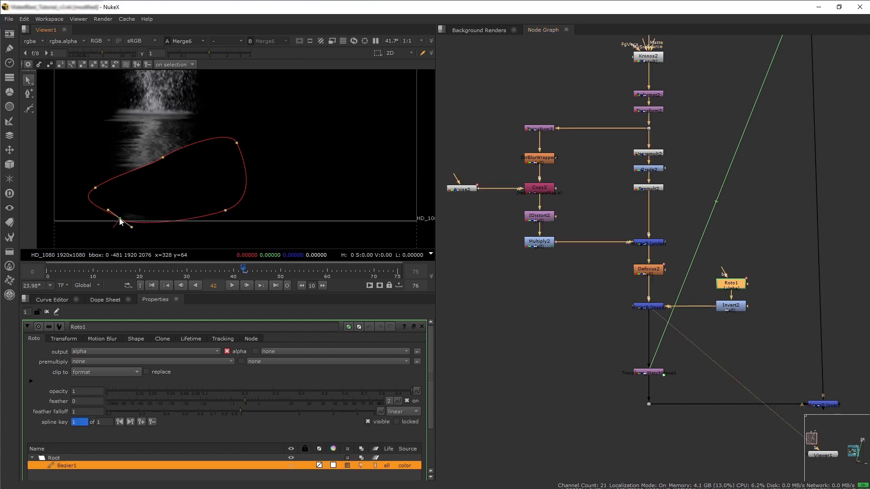
pyautogui.scroll(6, 122, 162)
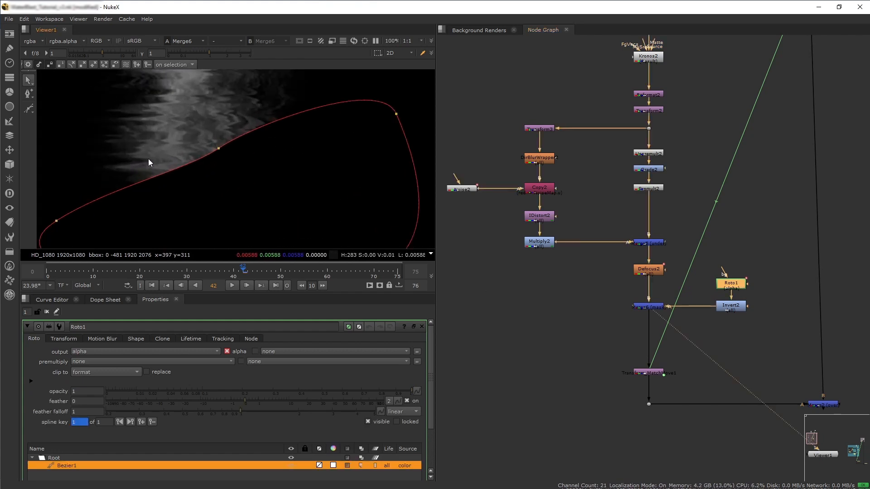
pyautogui.moveTo(151, 135); pyautogui.dragTo(238, 193, button='middle')
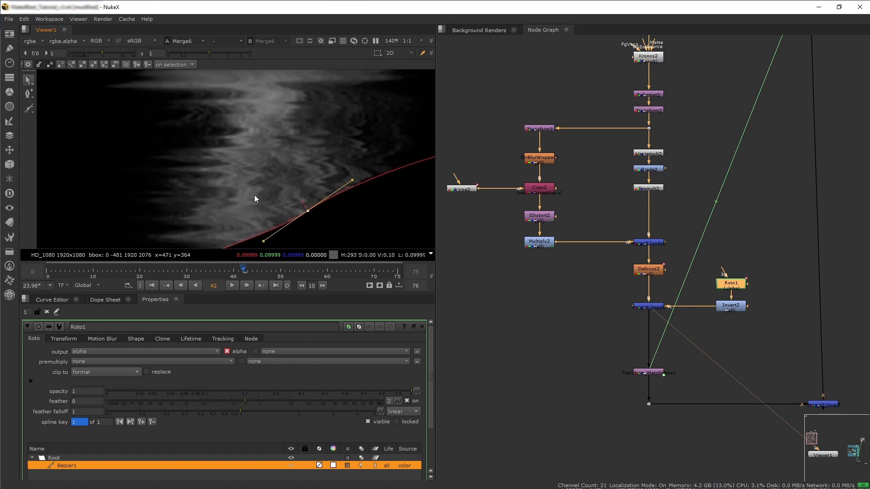
pyautogui.moveTo(304, 208); pyautogui.dragTo(272, 152)
pyautogui.scroll(-3, 269, 152)
pyautogui.click(172, 232)
pyautogui.keyDown('ctrl'); pyautogui.moveTo(172, 232); pyautogui.dragTo(151, 202); pyautogui.keyUp('ctrl')
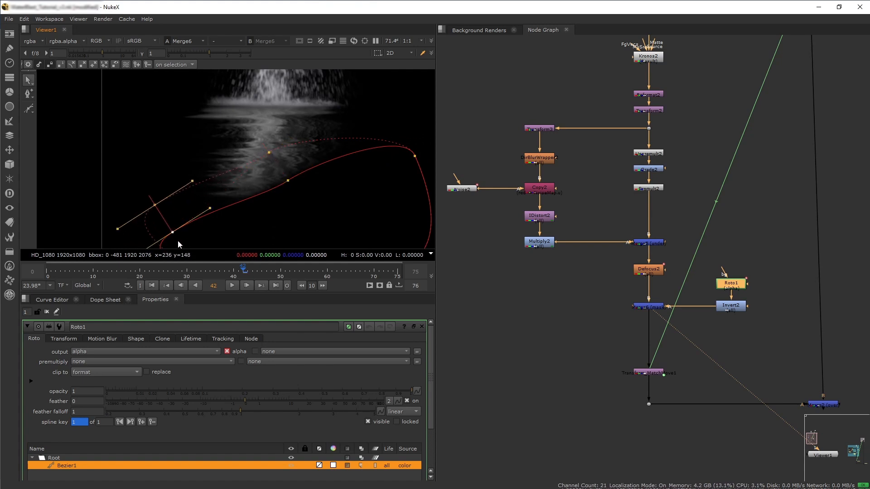
pyautogui.moveTo(237, 179); pyautogui.dragTo(219, 180, button='middle')
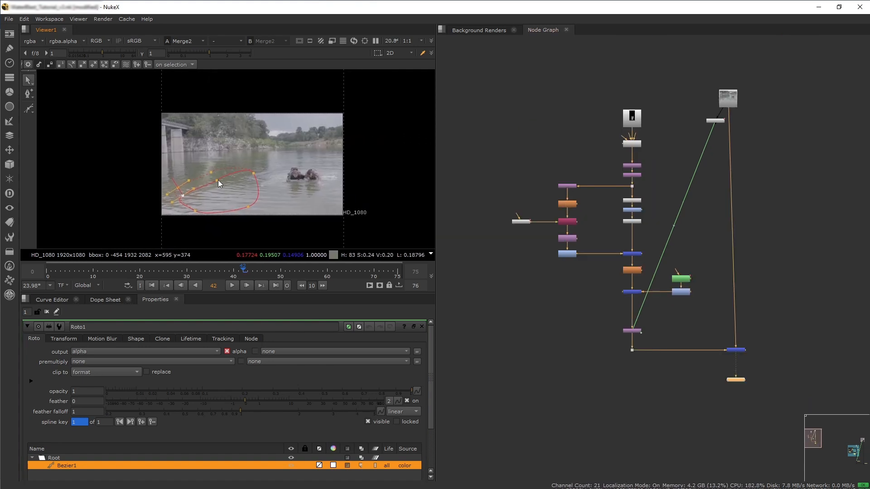
# Inspect the water blast Read node's properties at frame 20.
pyautogui.scroll(1, 241, 179)
pyautogui.click(421, 326)
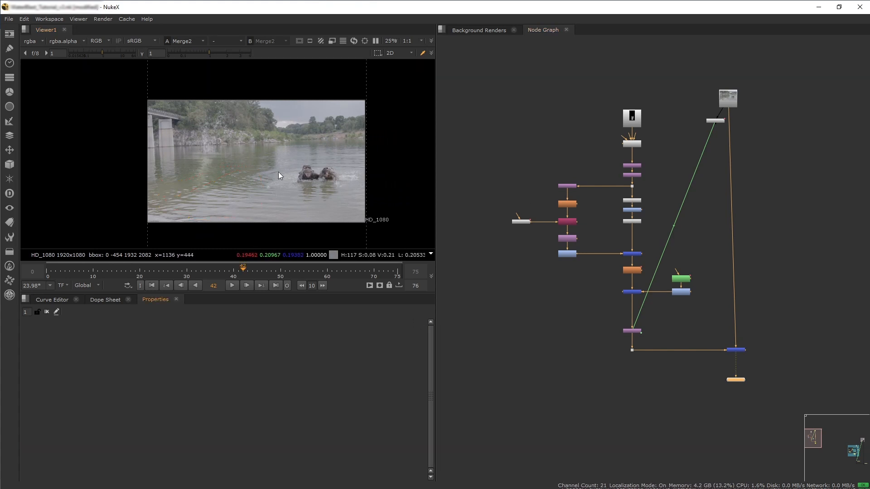
pyautogui.moveTo(268, 174); pyautogui.dragTo(255, 178, button='middle')
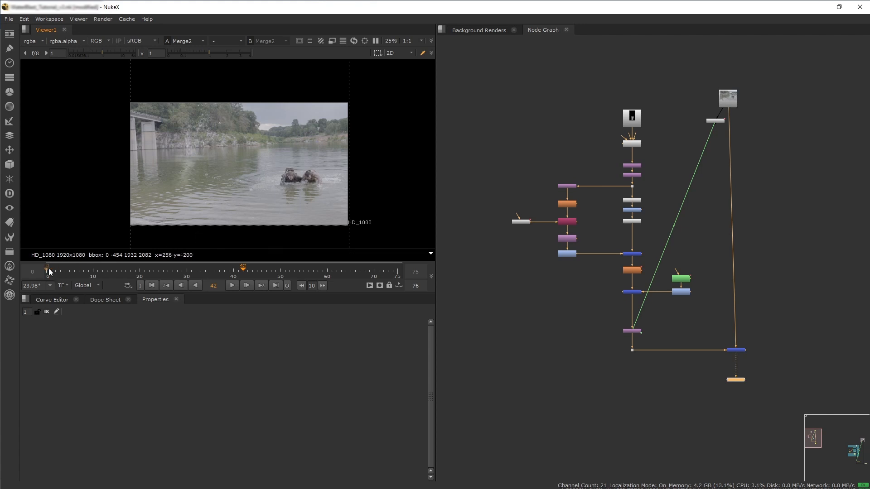
pyautogui.click(142, 270)
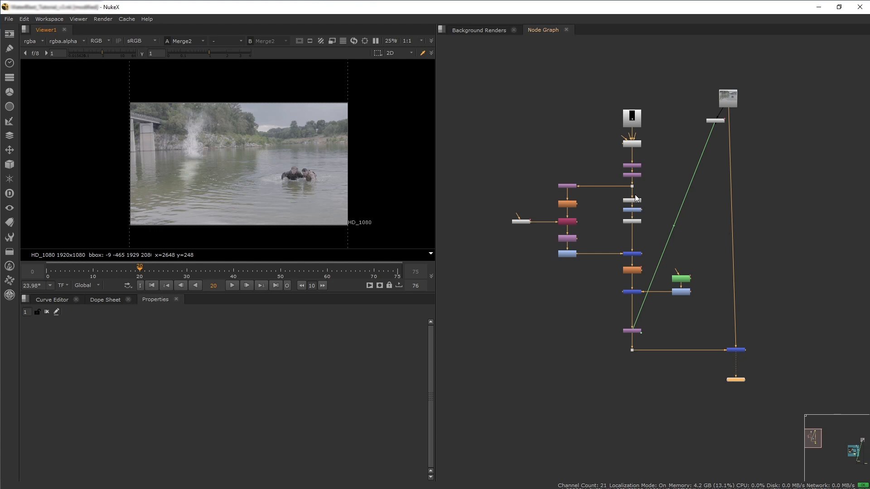
pyautogui.scroll(4, 606, 129)
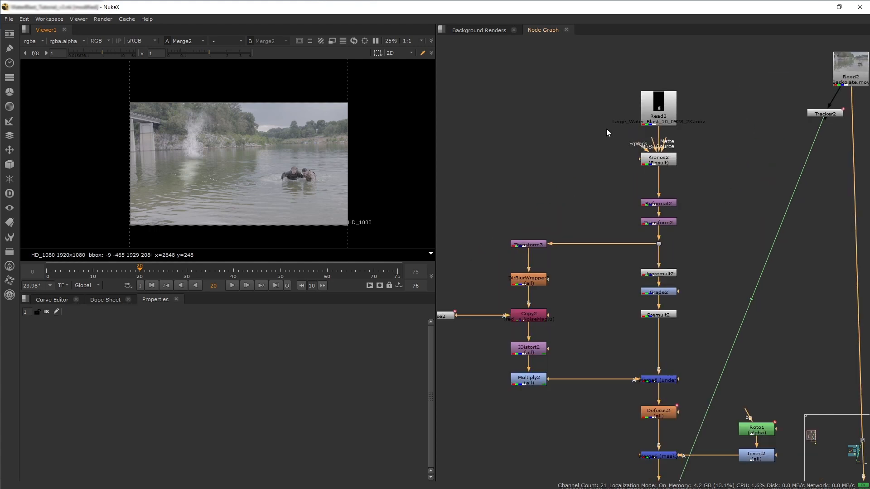
pyautogui.doubleClick(655, 114)
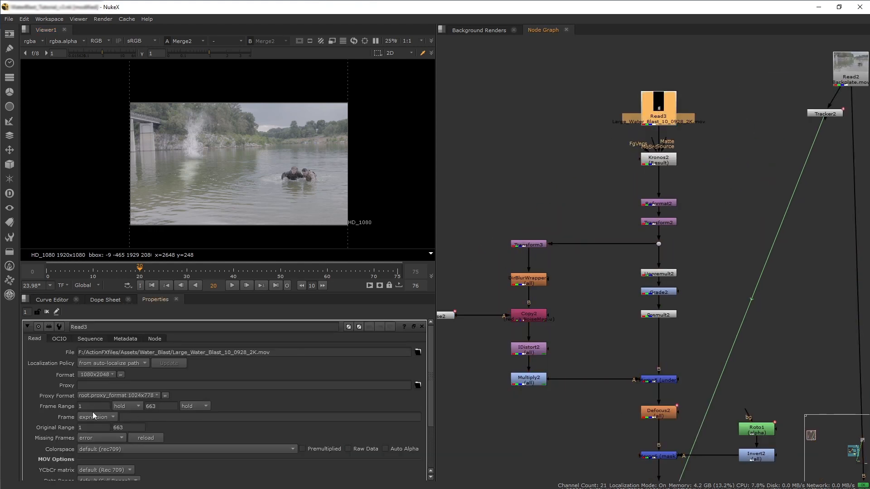
pyautogui.click(422, 327)
# Insert a TimeOffset node between Kronos2 and Reformat2 in the splash branch.
pyautogui.moveTo(599, 307); pyautogui.dragTo(615, 274, button='middle')
pyautogui.click(615, 274)
pyautogui.press('Tab')
pyautogui.write('timeo')
pyautogui.press('Return')
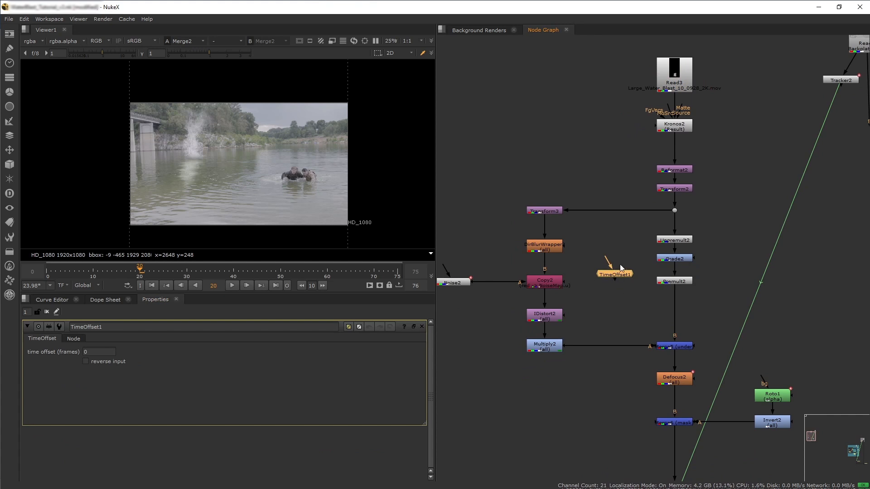
pyautogui.moveTo(605, 258); pyautogui.dragTo(620, 244)
pyautogui.scroll(-4, 618, 319)
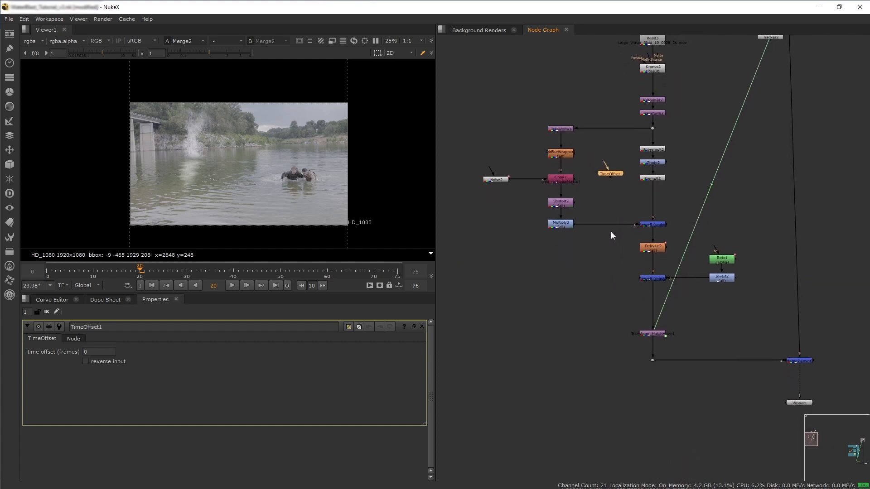
pyautogui.moveTo(634, 162); pyautogui.dragTo(691, 86)
pyautogui.scroll(5, 692, 86)
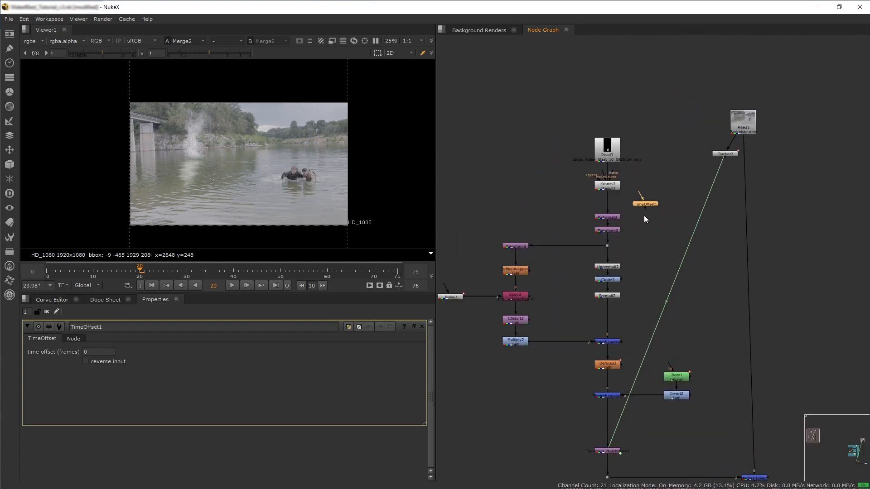
pyautogui.moveTo(699, 229); pyautogui.dragTo(687, 230)
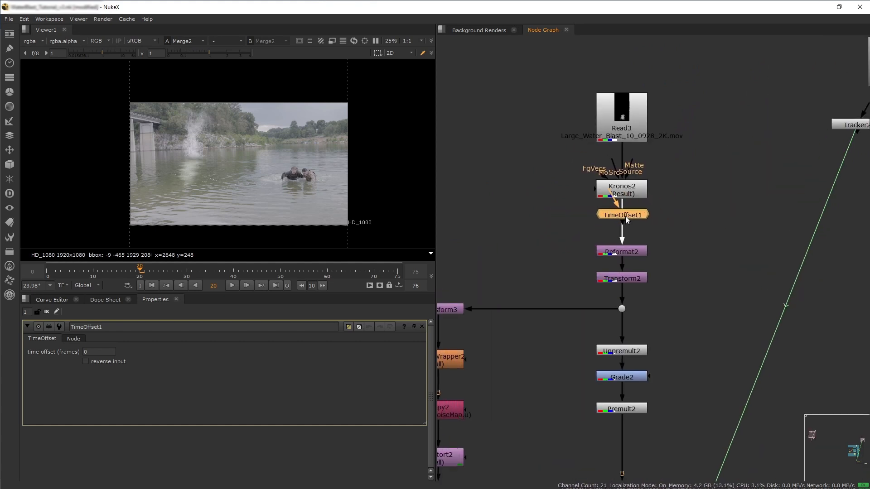
pyautogui.moveTo(626, 216); pyautogui.dragTo(627, 216)
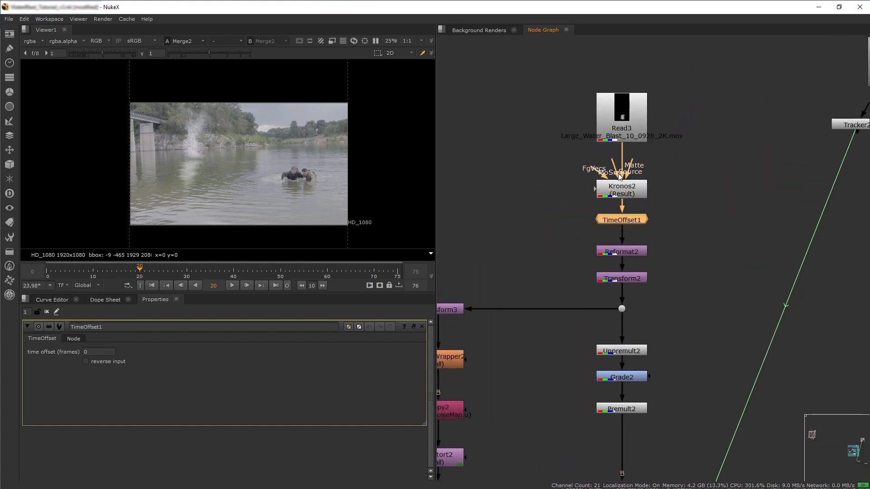
# Shift the TimeOffset clip about 16 frames later in the Dope Sheet.
pyautogui.doubleClick(620, 190)
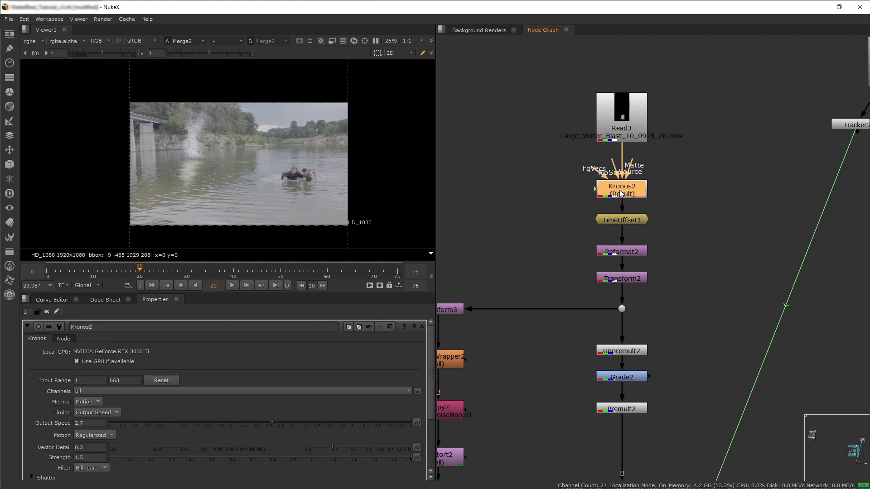
pyautogui.click(625, 218)
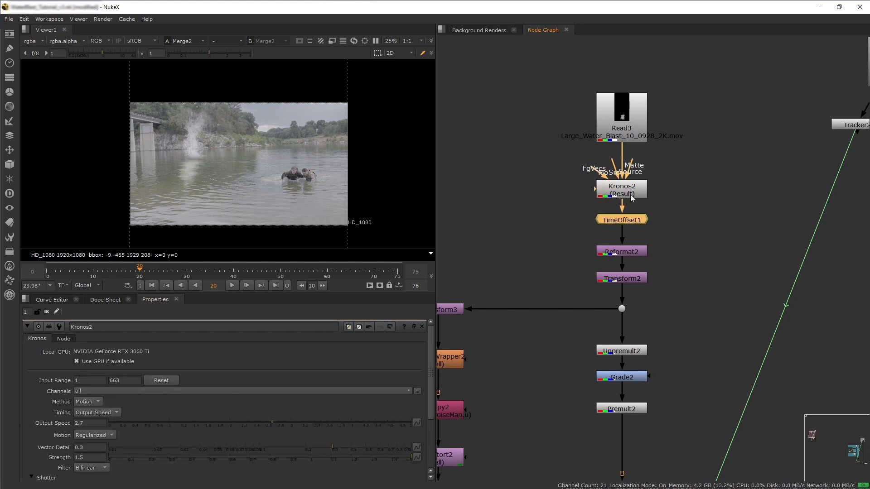
pyautogui.doubleClick(623, 221)
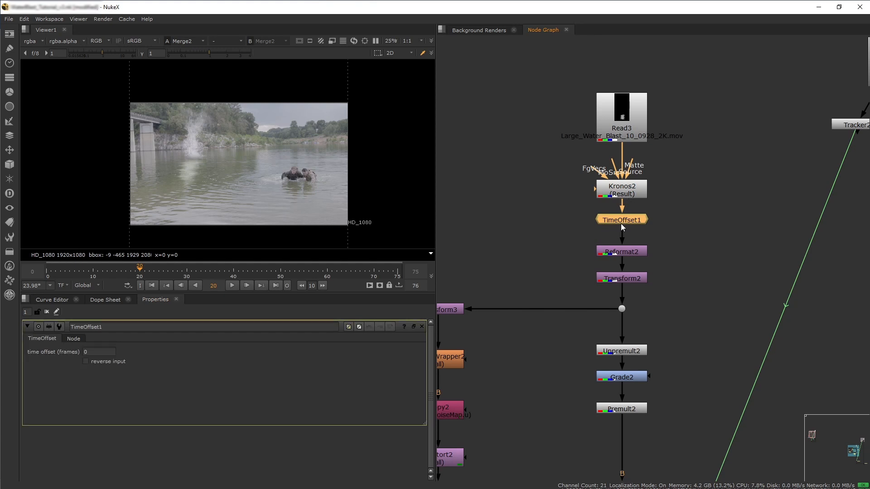
pyautogui.click(104, 351)
pyautogui.click(105, 300)
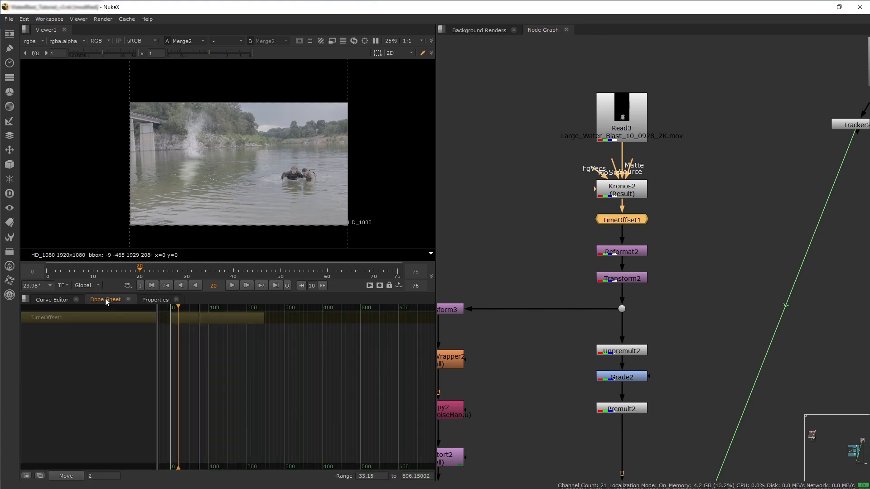
pyautogui.scroll(5, 186, 333)
pyautogui.click(169, 320)
pyautogui.moveTo(169, 320); pyautogui.dragTo(183, 320)
pyautogui.scroll(-6, 616, 305)
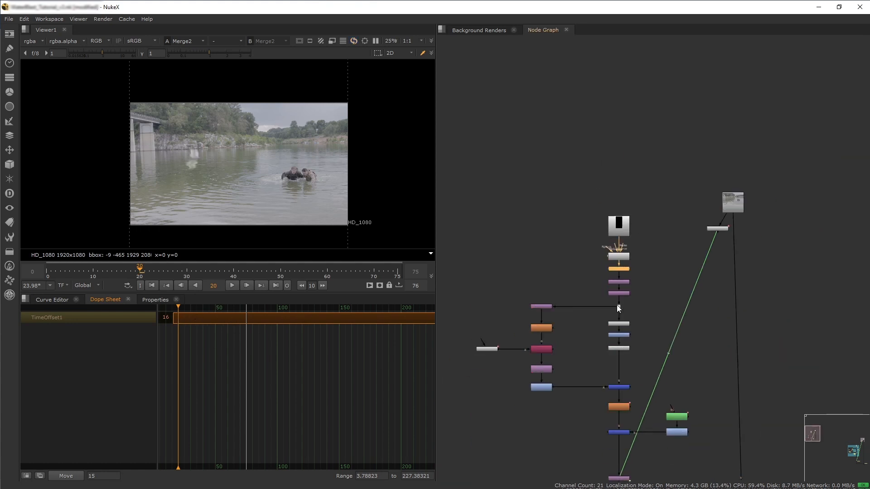
pyautogui.scroll(3, 674, 385)
pyautogui.click(666, 371)
pyautogui.scroll(-3, 246, 159)
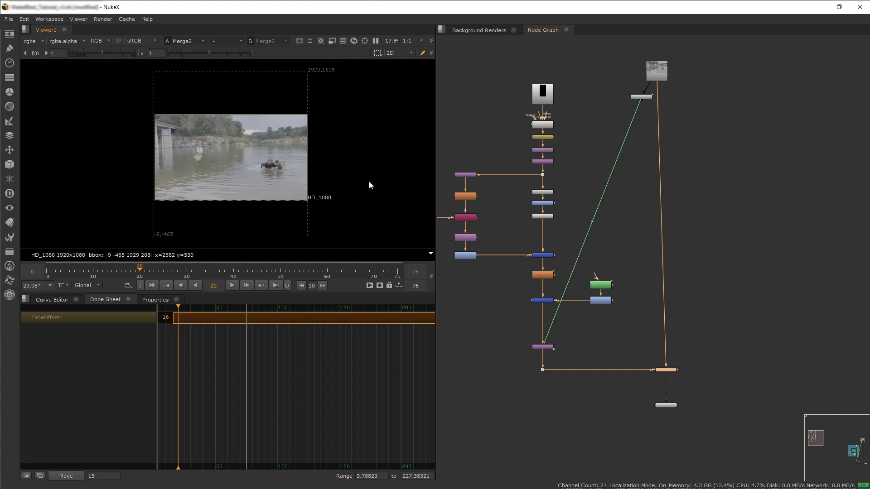
pyautogui.scroll(1, 552, 333)
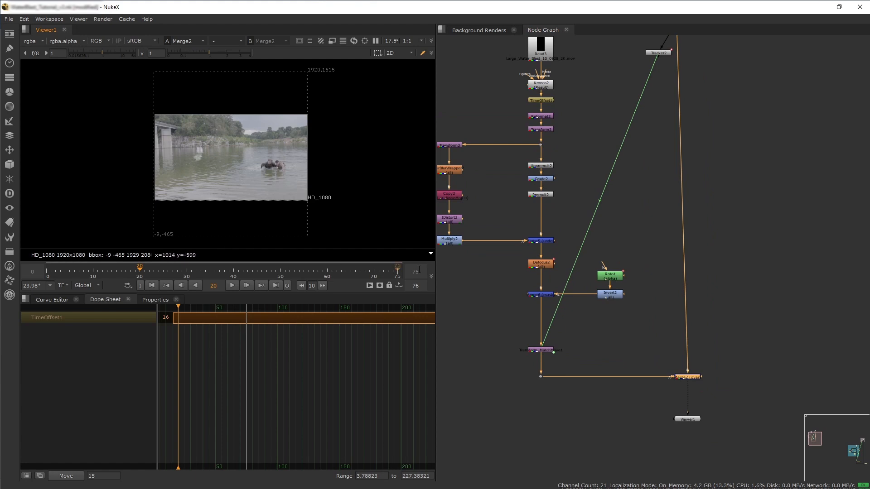
# View the Transform_MatchMove output, then the final Merge output in the viewer.
pyautogui.press('1')
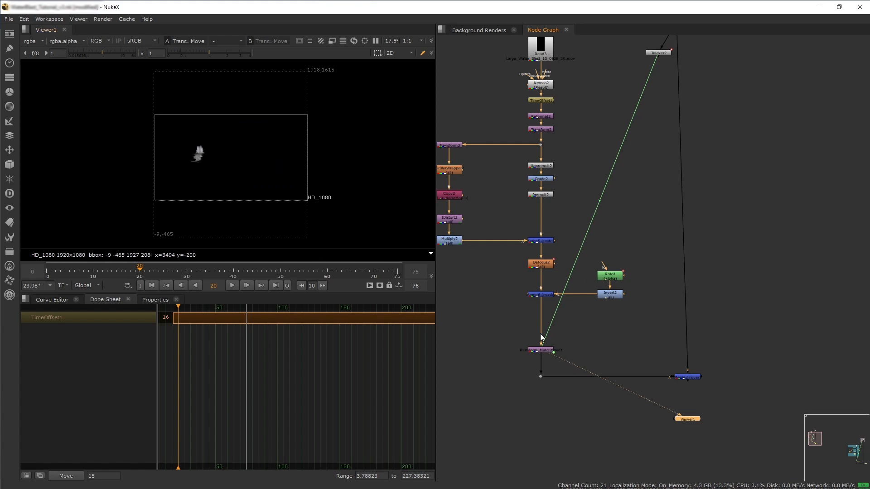
pyautogui.click(688, 378)
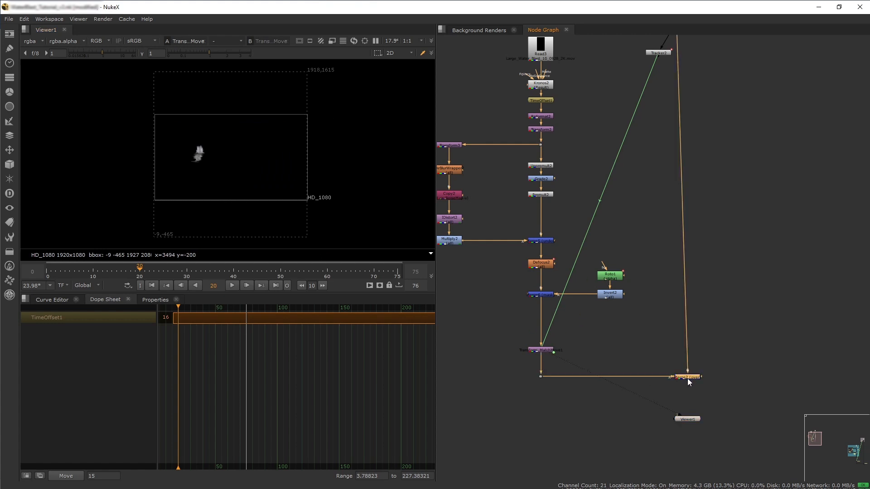
pyautogui.press('1')
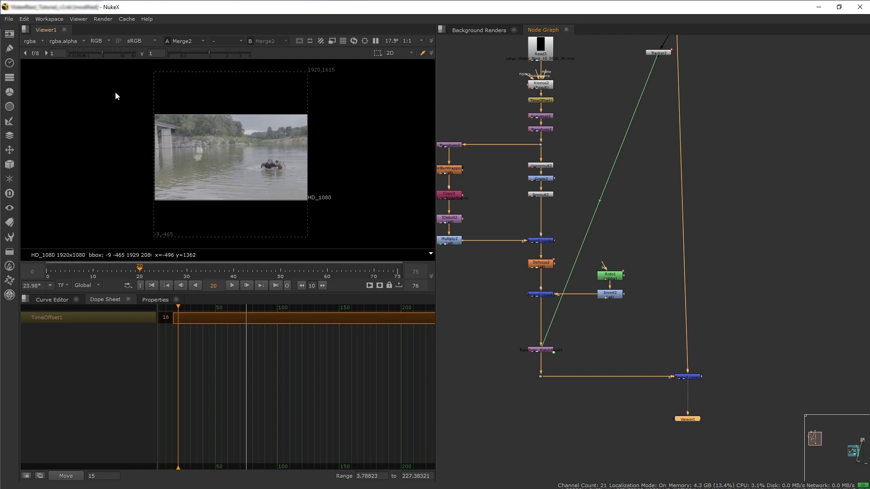
# Insert a Reformat node below Transform_MatchMove at the end of the splash branch.
pyautogui.scroll(2, 514, 309)
pyautogui.click(513, 310)
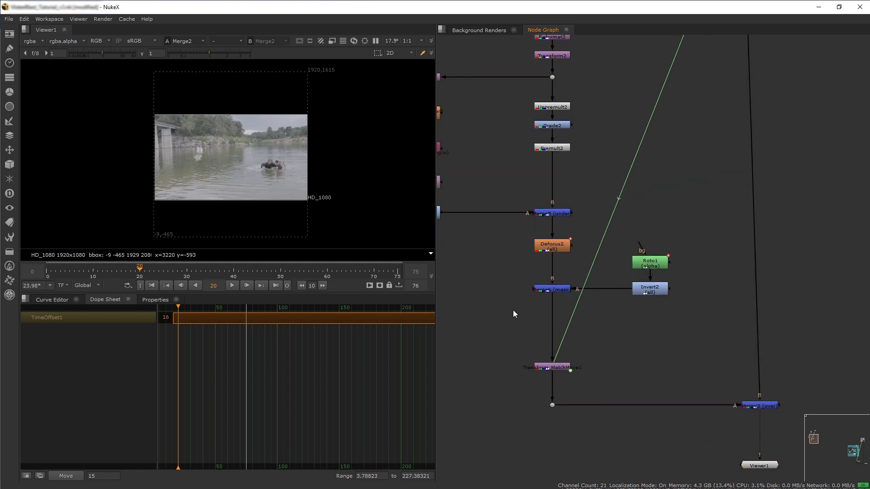
pyautogui.press('Tab')
pyautogui.write('ref')
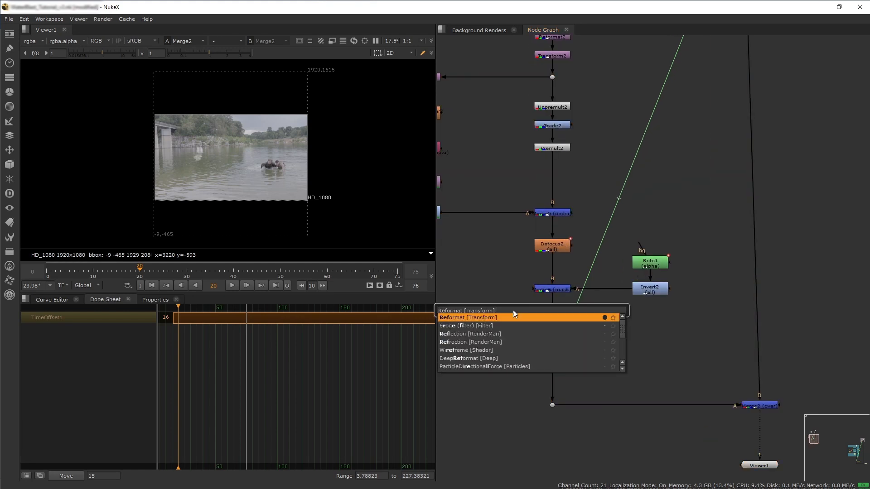
pyautogui.press('Return')
pyautogui.moveTo(513, 310); pyautogui.dragTo(552, 381)
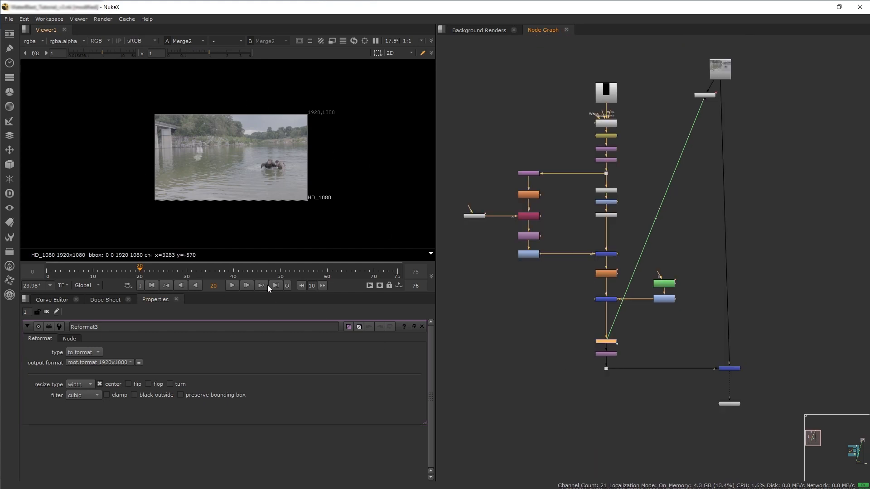
# Add a Backdrop node sized to enclose the whole water blast node tree.
pyautogui.scroll(2, 235, 180)
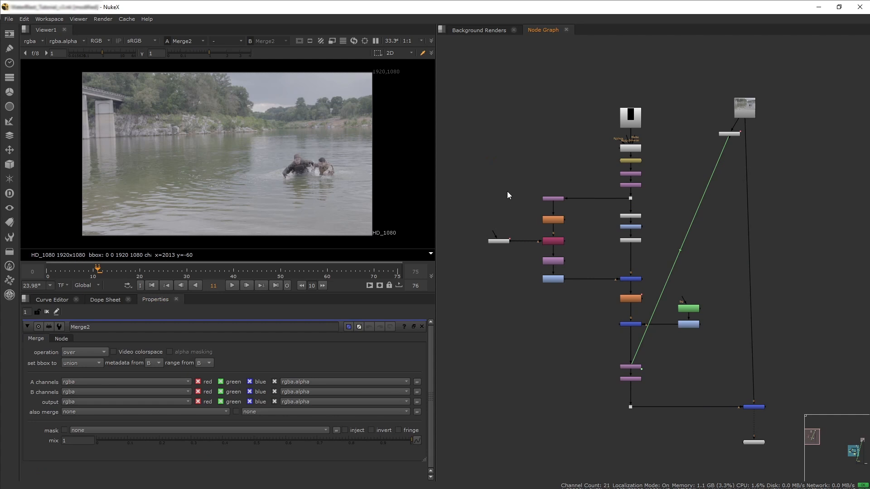
pyautogui.press('Tab')
pyautogui.write('backdrop')
pyautogui.press('Return')
pyautogui.moveTo(486, 159); pyautogui.dragTo(710, 390)
pyautogui.moveTo(565, 83)
pyautogui.mouseDown()
pyautogui.moveTo(563, 91)
pyautogui.moveTo(590, 86)
pyautogui.moveTo(565, 87)
pyautogui.mouseUp()
# Label the backdrop WATER BLAST, set its font size to 60 and give it a purple color.
pyautogui.click(125, 351)
pyautogui.write('WATER BLAST')
pyautogui.click(340, 375)
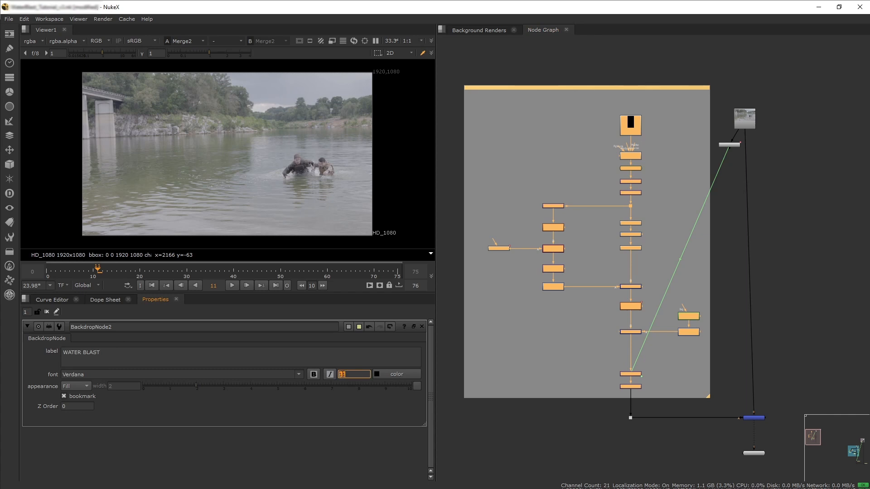
pyautogui.write('60')
pyautogui.click(350, 359)
pyautogui.click(348, 326)
pyautogui.moveTo(662, 320)
pyautogui.mouseDown()
pyautogui.moveTo(682, 321)
pyautogui.moveTo(645, 320)
pyautogui.mouseUp()
pyautogui.click(788, 249)
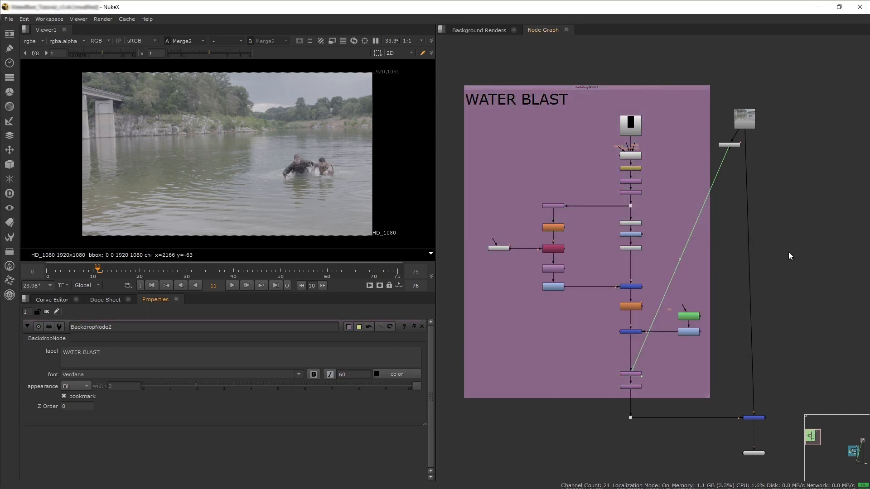
# Adjust the backdrop's position and size around the water blast nodes and frame the graph.
pyautogui.keyDown('ctrl'); pyautogui.moveTo(587, 87); pyautogui.dragTo(685, 82); pyautogui.keyUp('ctrl')
pyautogui.moveTo(757, 313); pyautogui.dragTo(688, 334, button='middle')
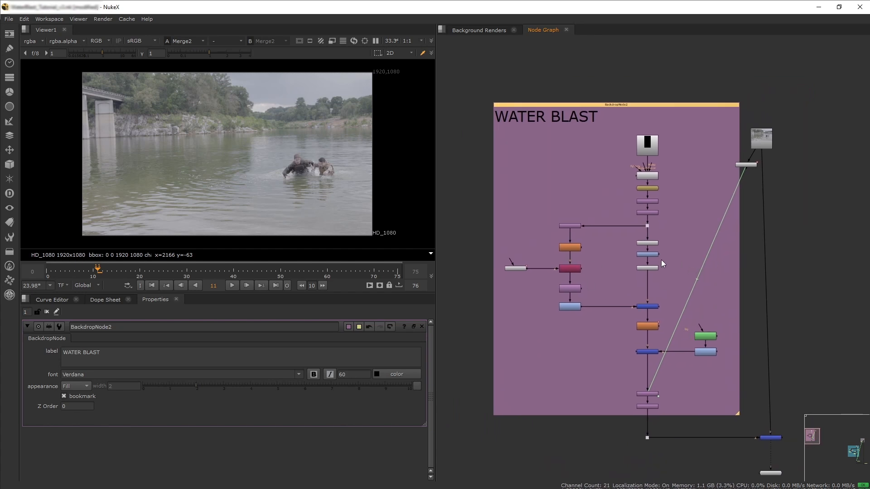
pyautogui.press('f')
# Add a sticky note and place it beside the Grade2 node.
pyautogui.press('Tab')
pyautogui.write('ST')
pyautogui.press('Return')
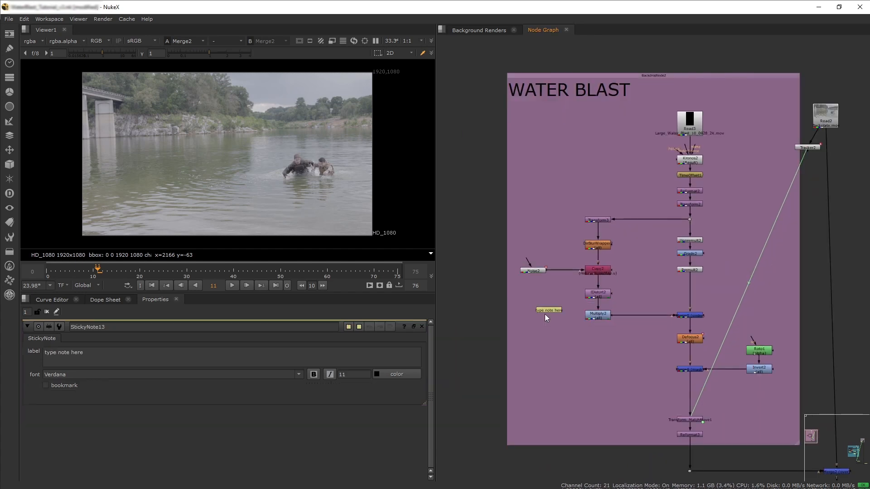
pyautogui.moveTo(554, 309); pyautogui.dragTo(730, 251)
pyautogui.scroll(5, 731, 251)
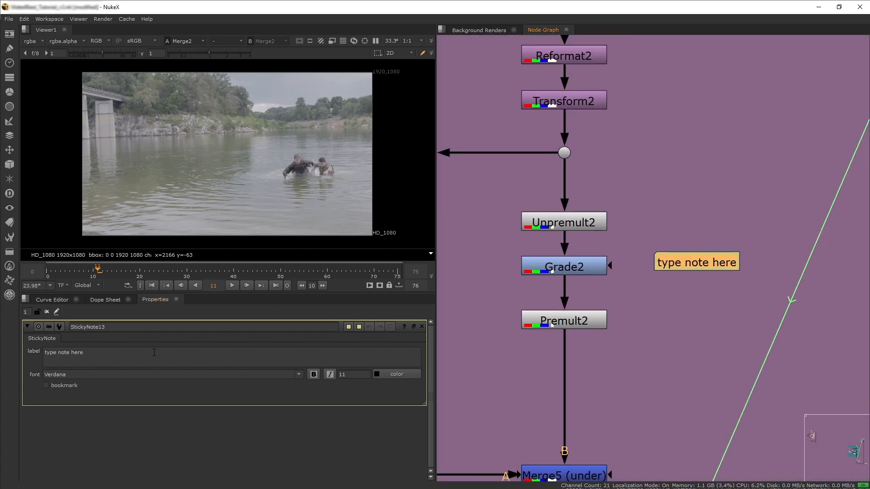